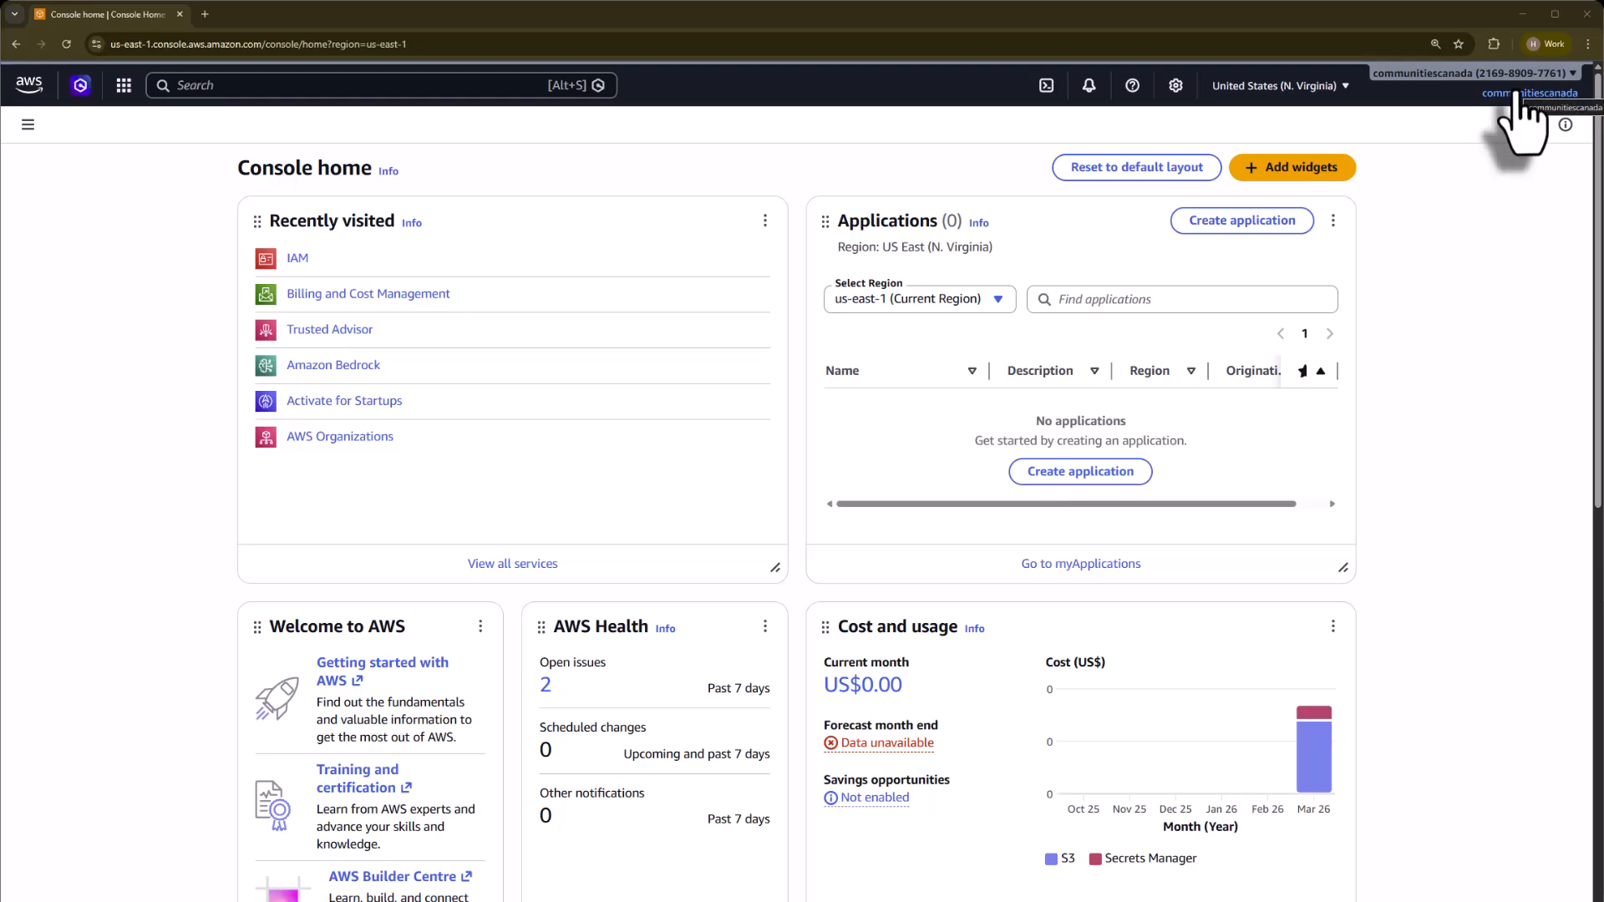
In the account settings, edit IAM user and role access to Billing information and enable Activate IAM Access
left_click(1529, 90)
left_click(1387, 282)
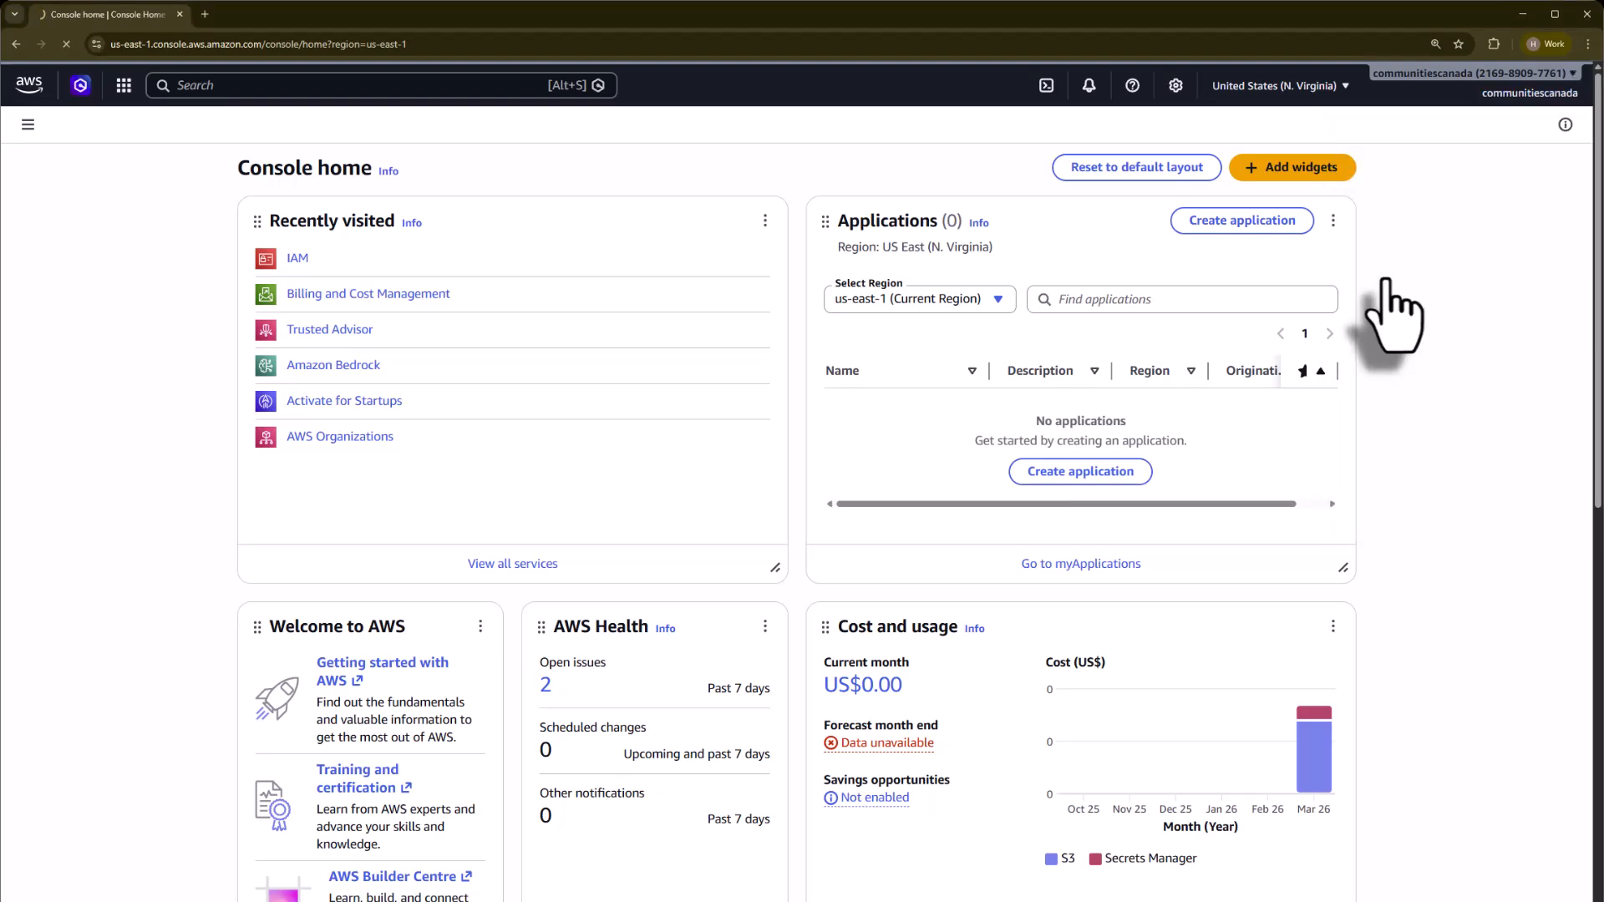
scroll(825, 469, "down", 18)
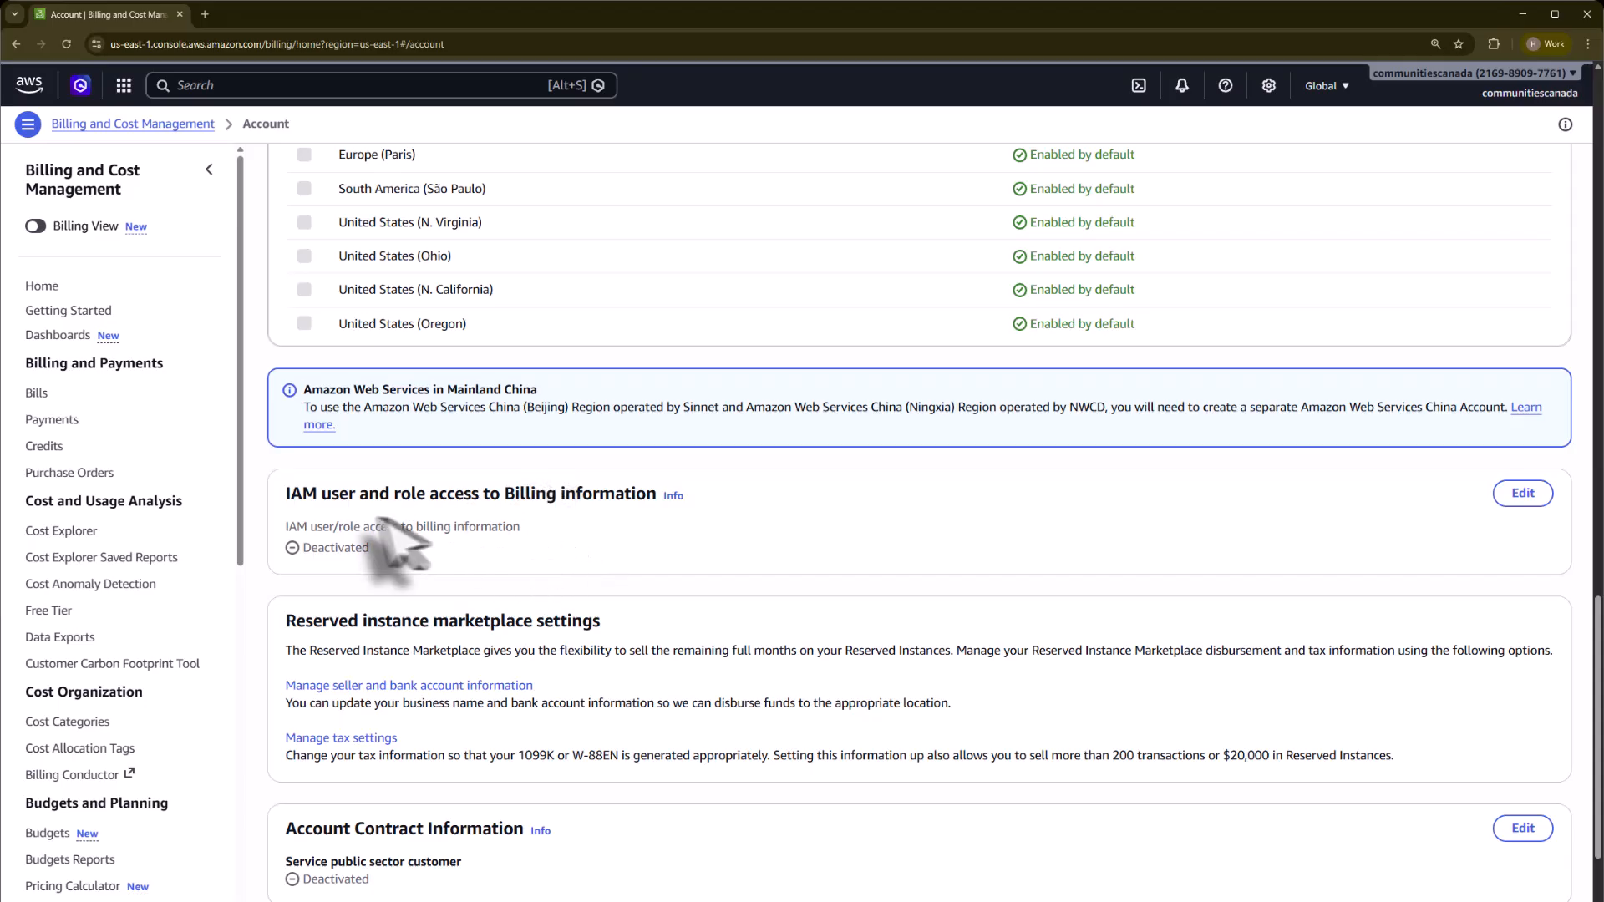
left_click_drag(282, 493, 656, 493)
left_click(1523, 493)
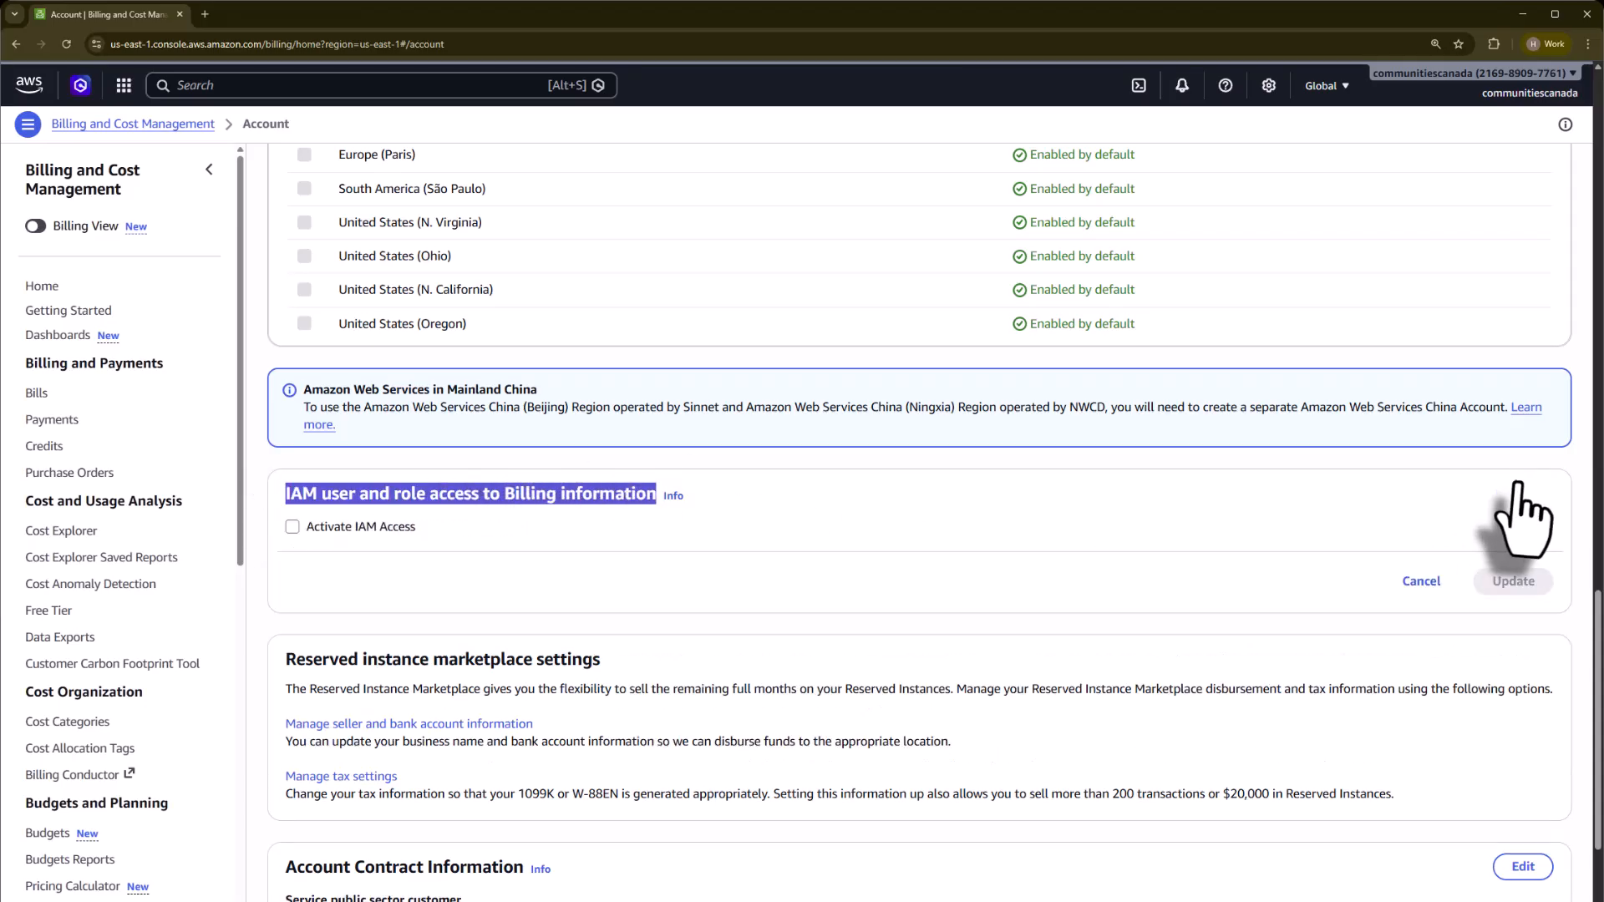
left_click(294, 526)
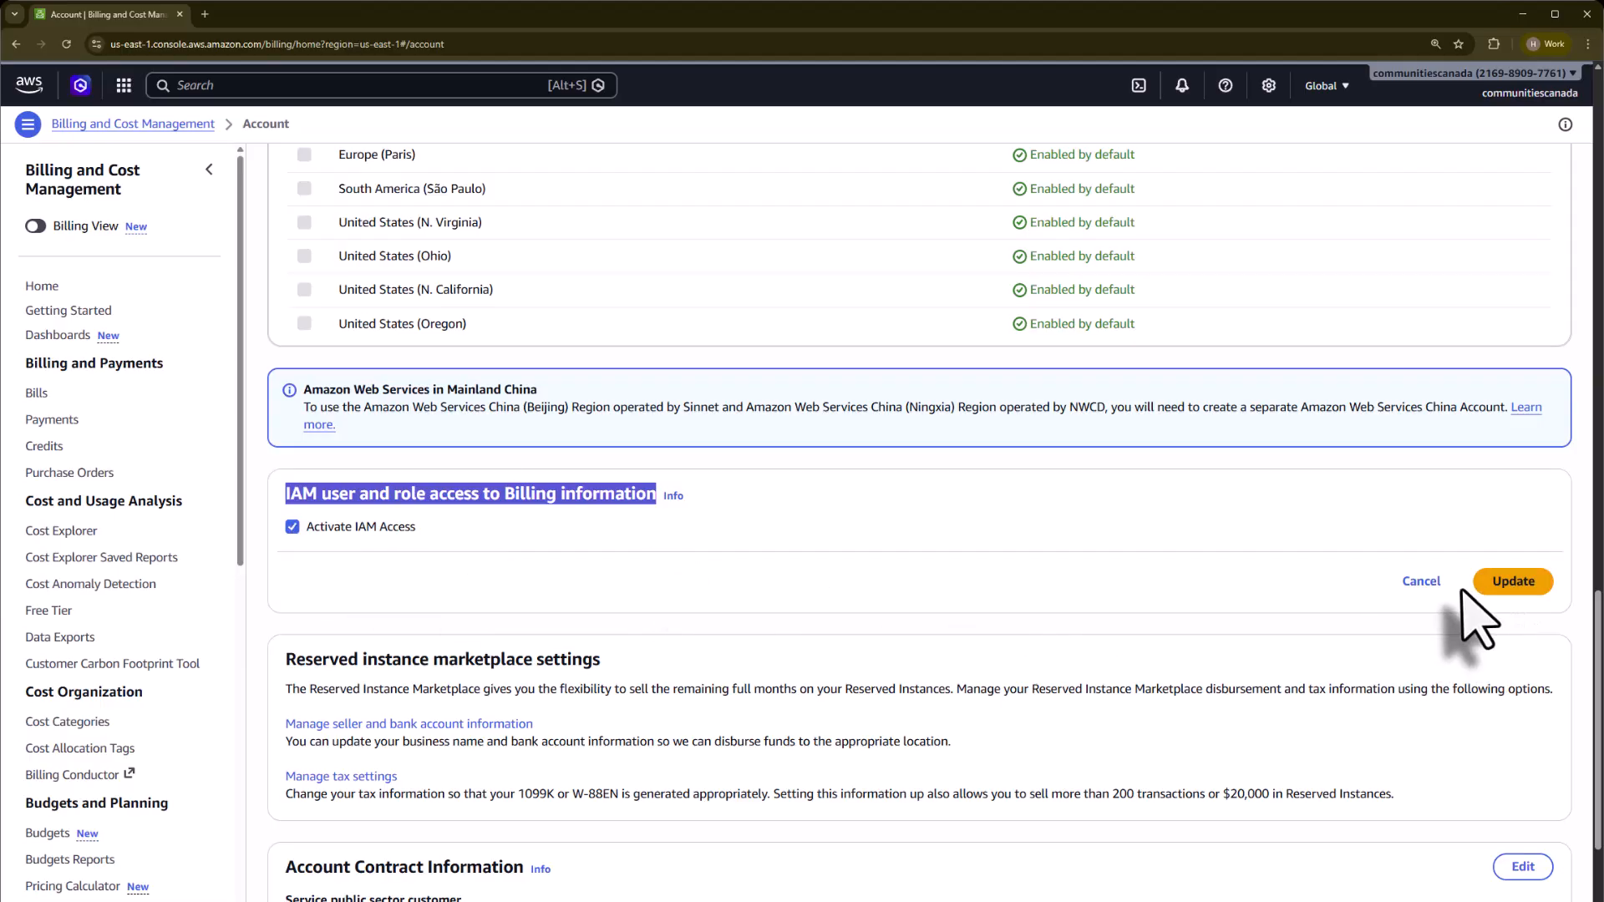
Find the IAM service and open the permissions policies of the super_admins user group
left_click(215, 85)
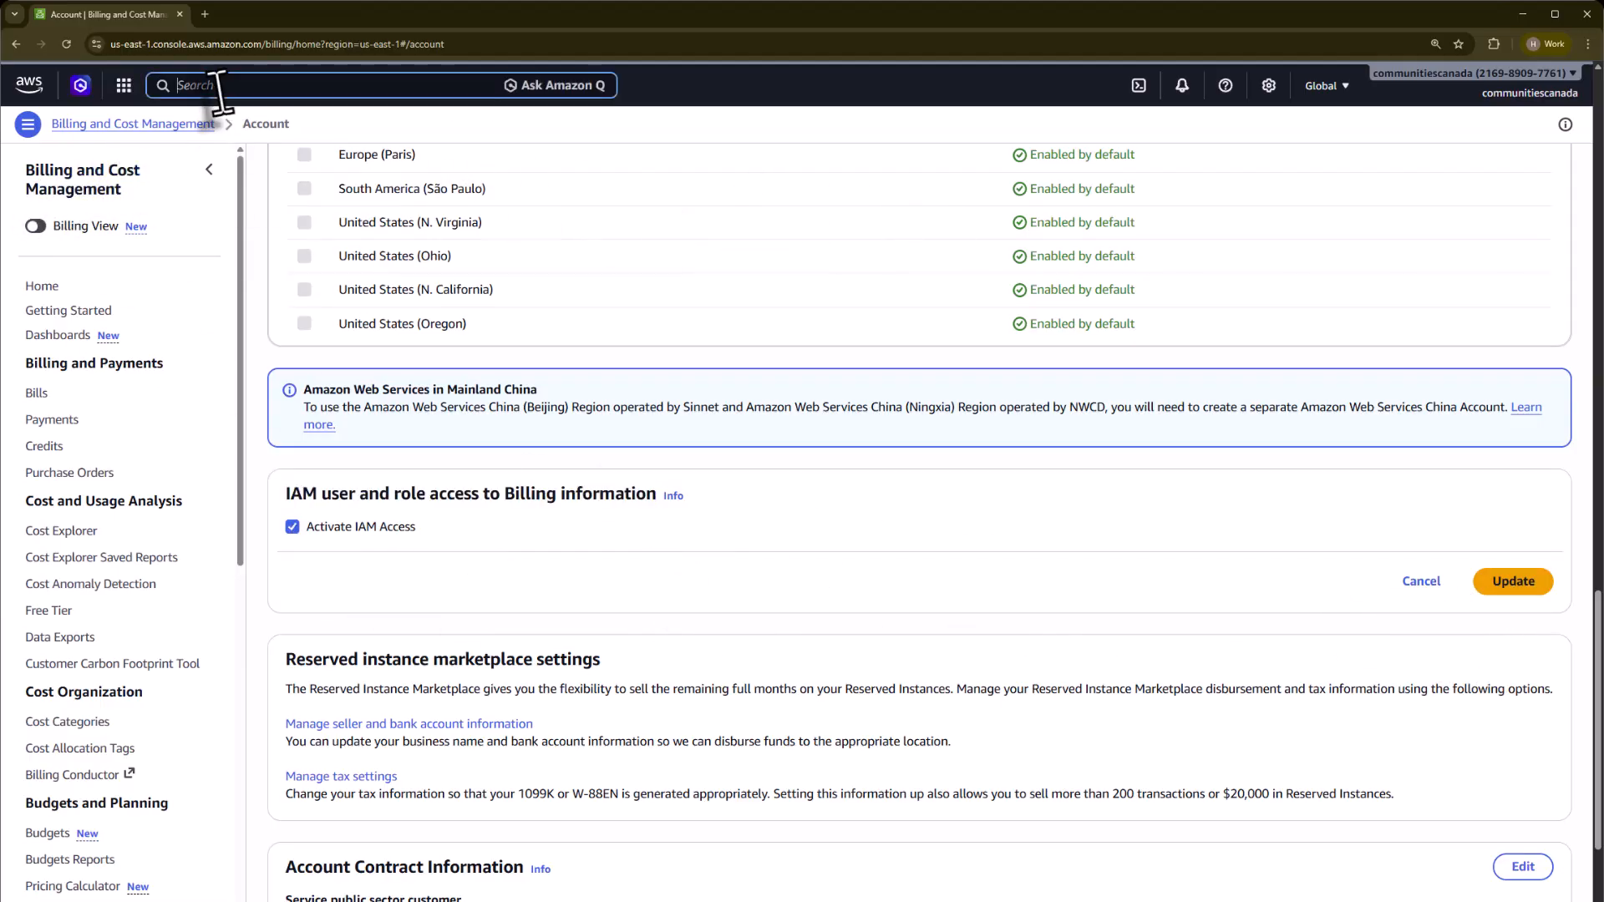
type("IAM")
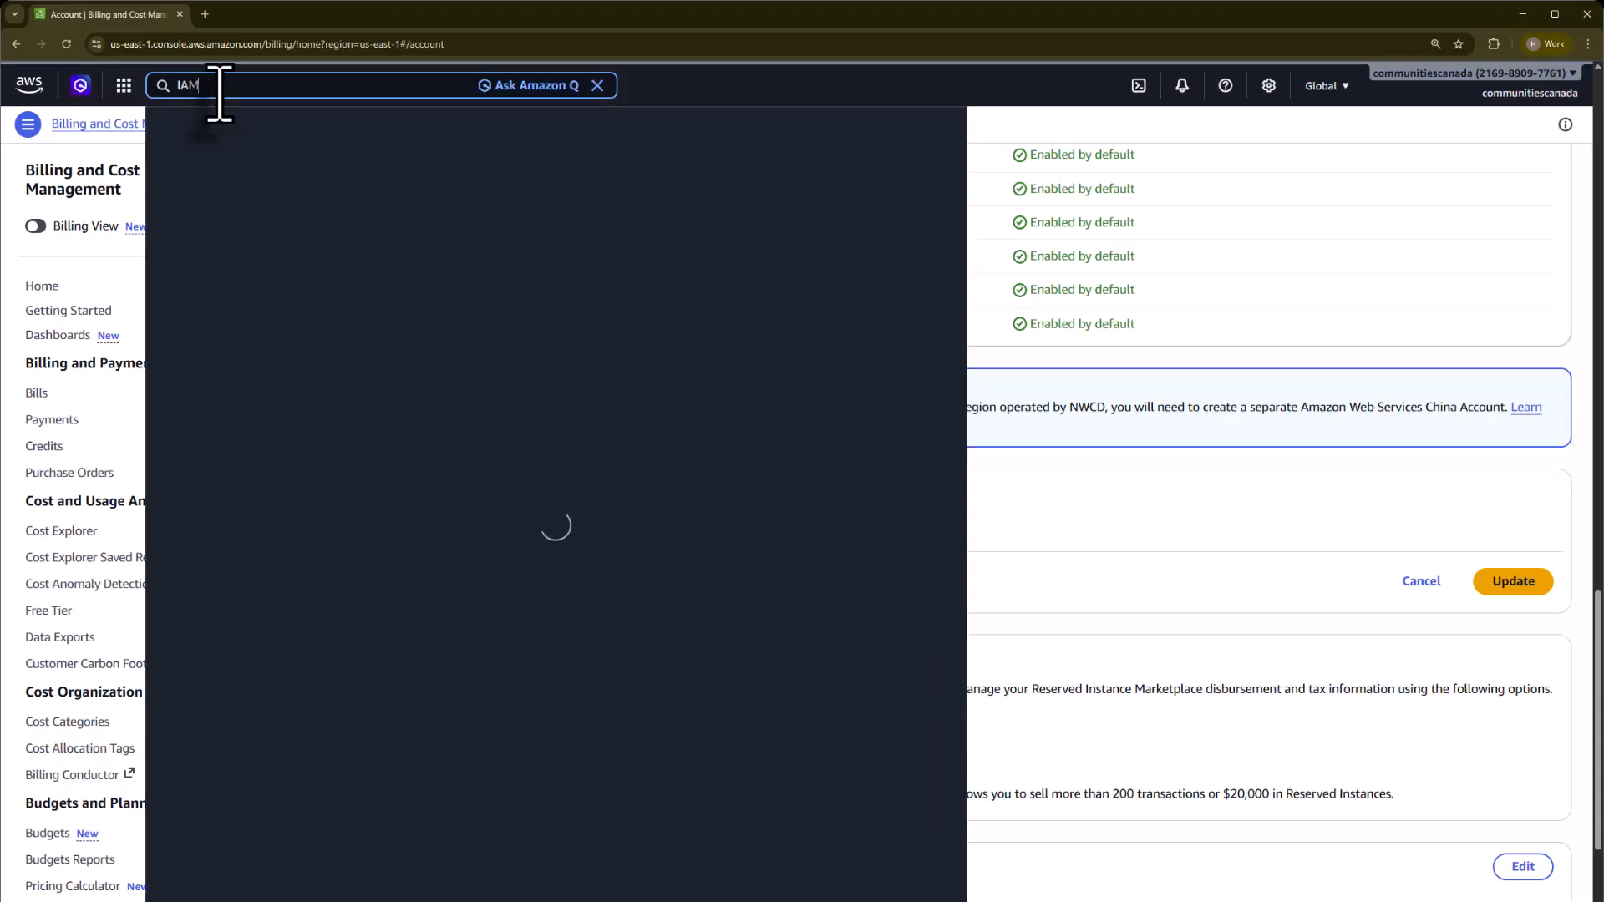
left_click(425, 179)
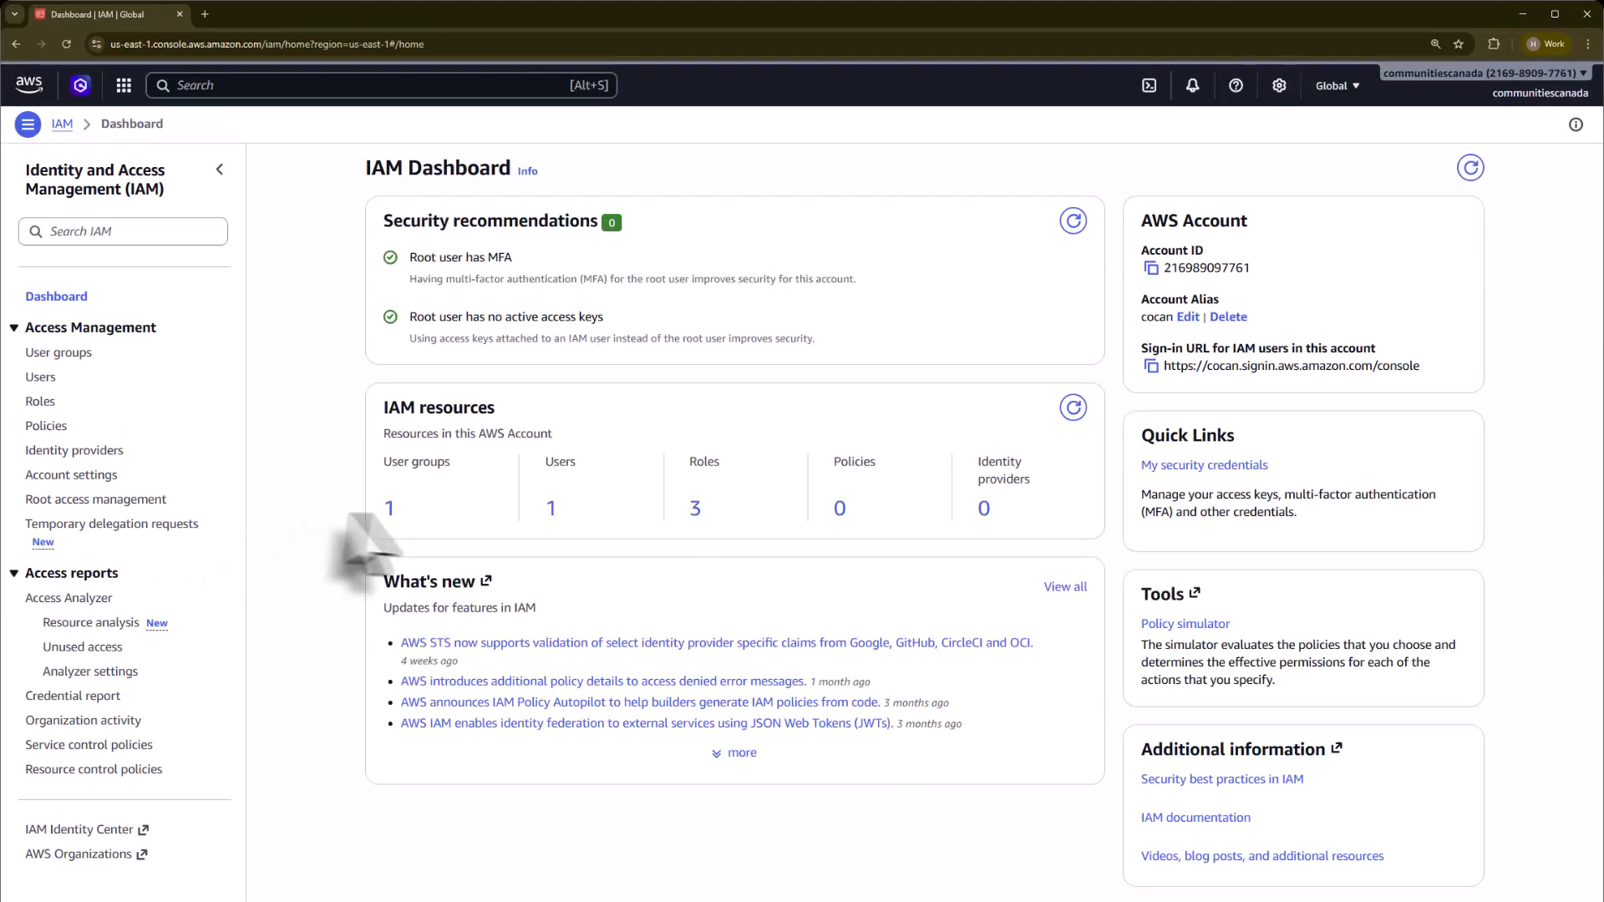
left_click(390, 507)
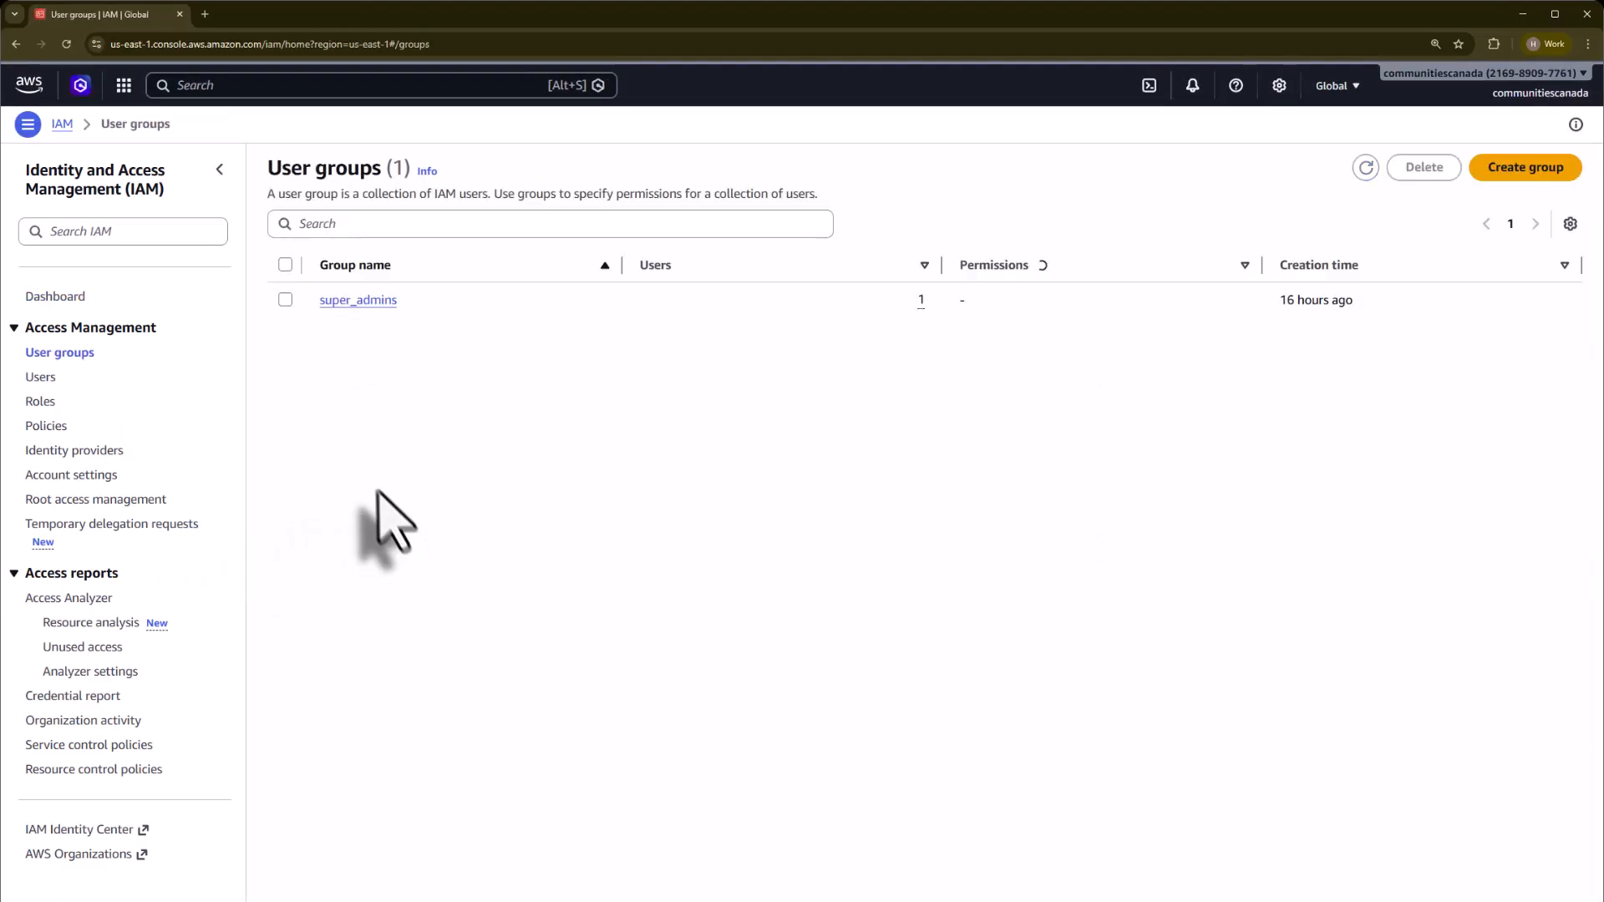
left_click(355, 301)
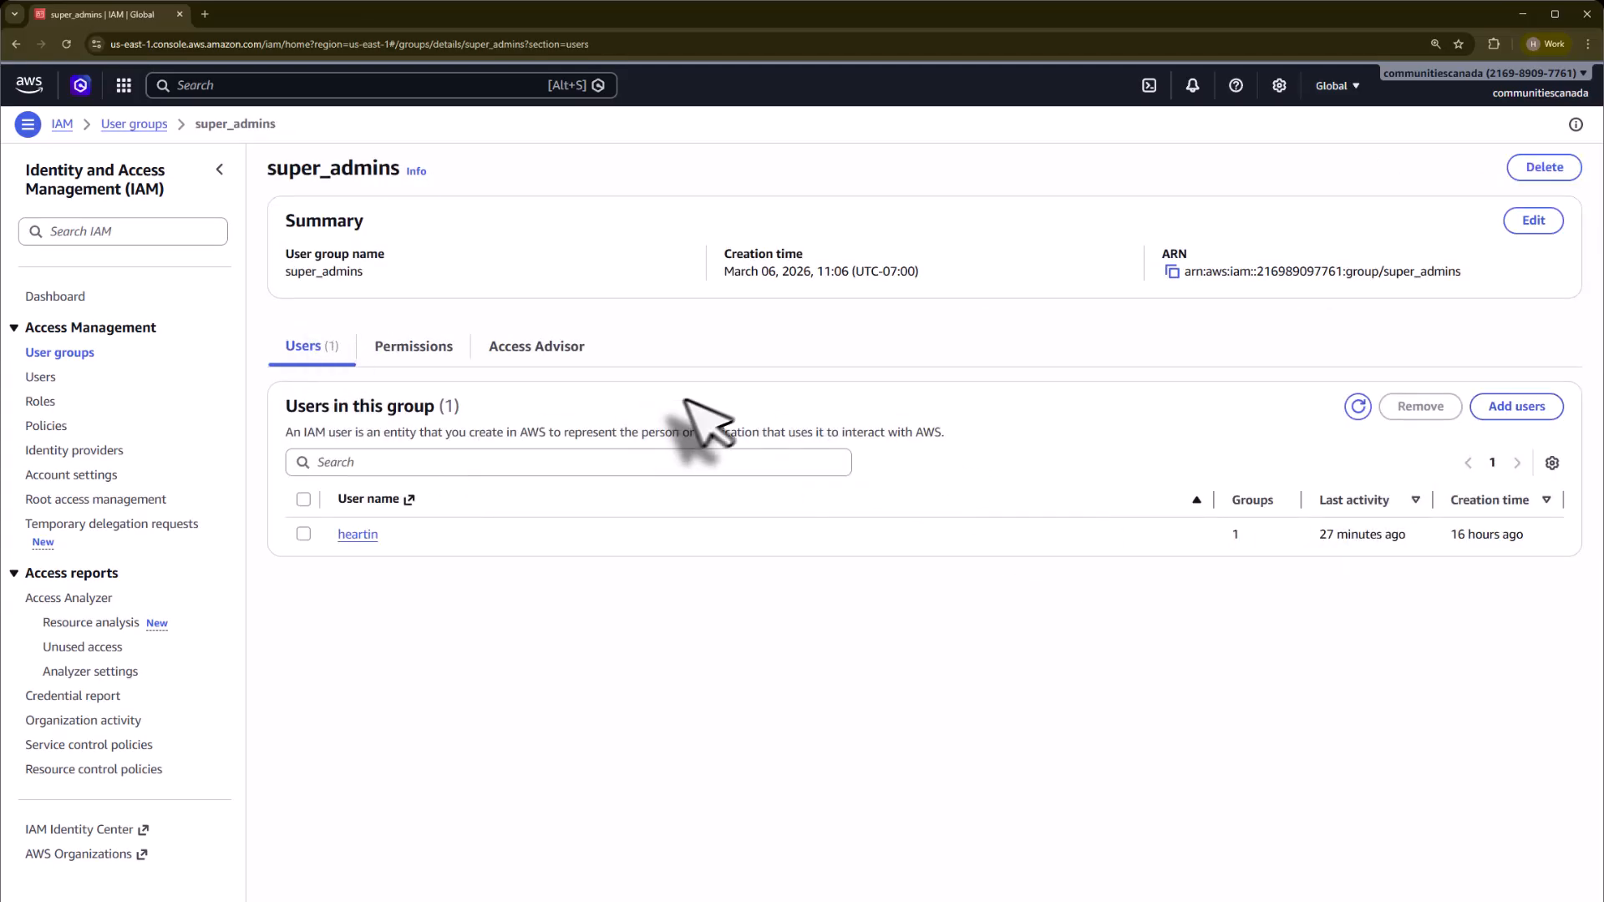
left_click(455, 349)
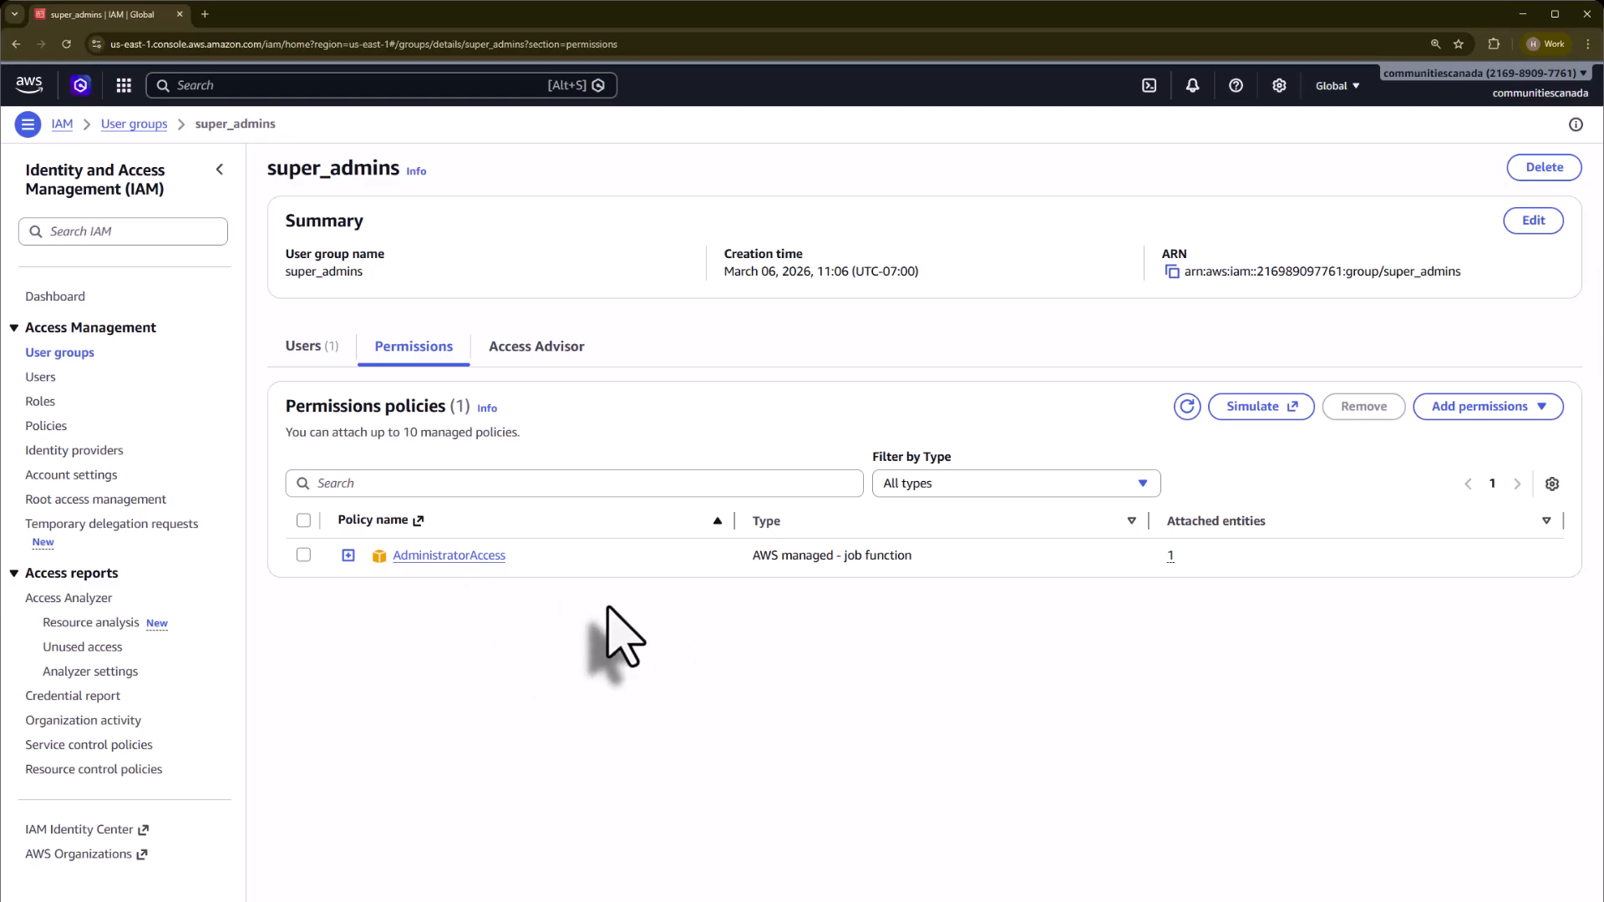
Start attaching policies to the super_admins group, filter the policies by "Billing" and select the Billing job function policy
left_click(1528, 411)
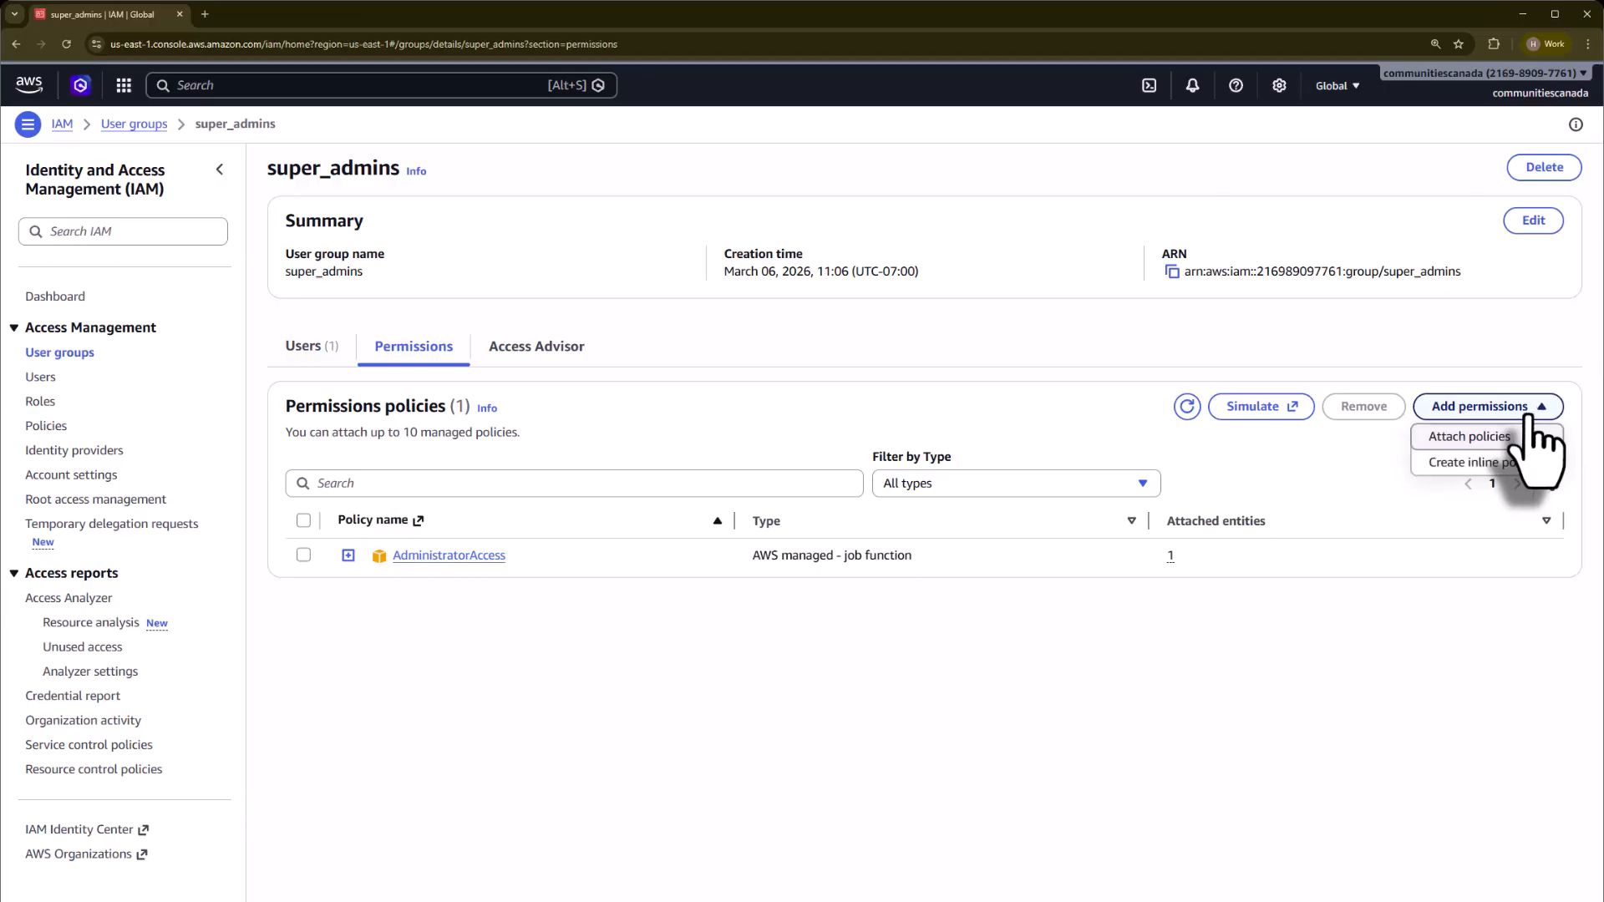
left_click(1495, 437)
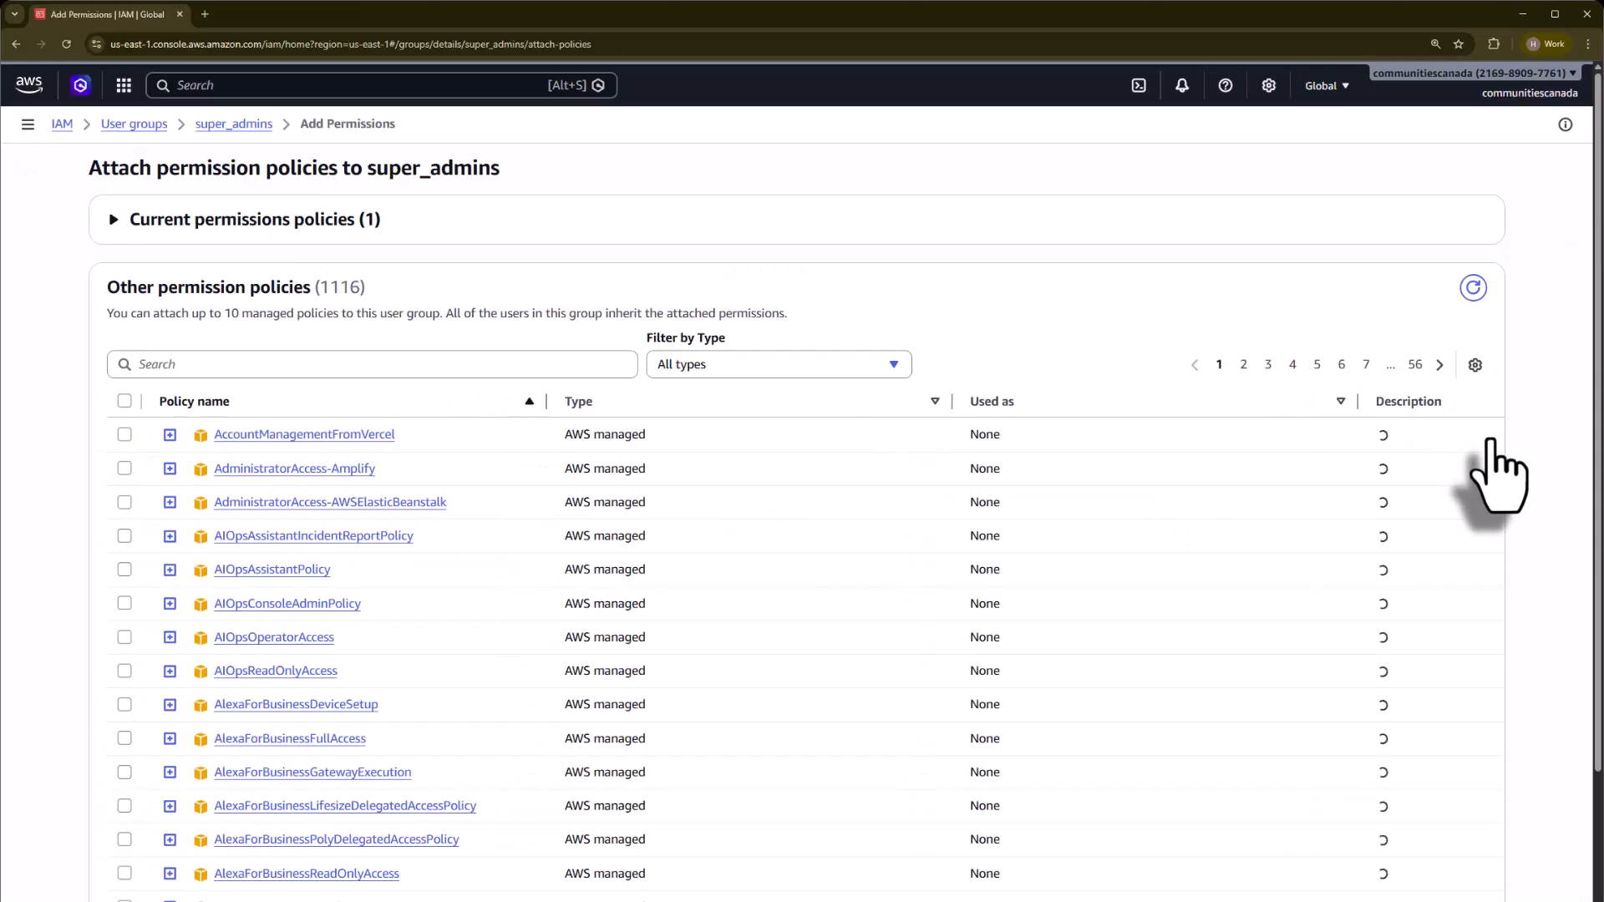
left_click(372, 366)
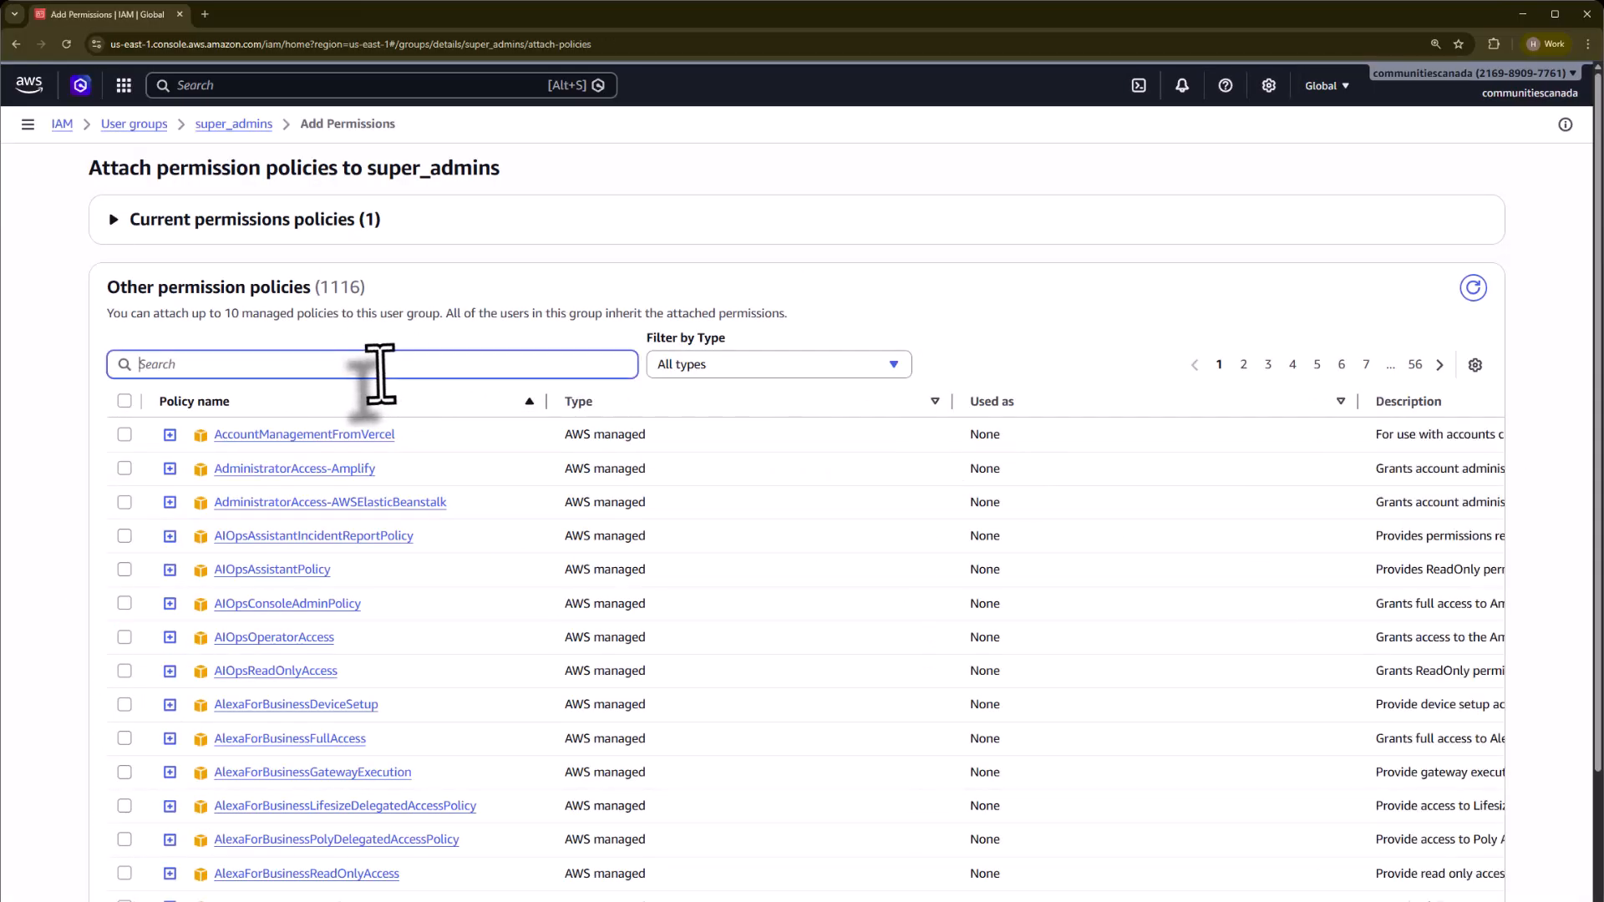
type("Billing")
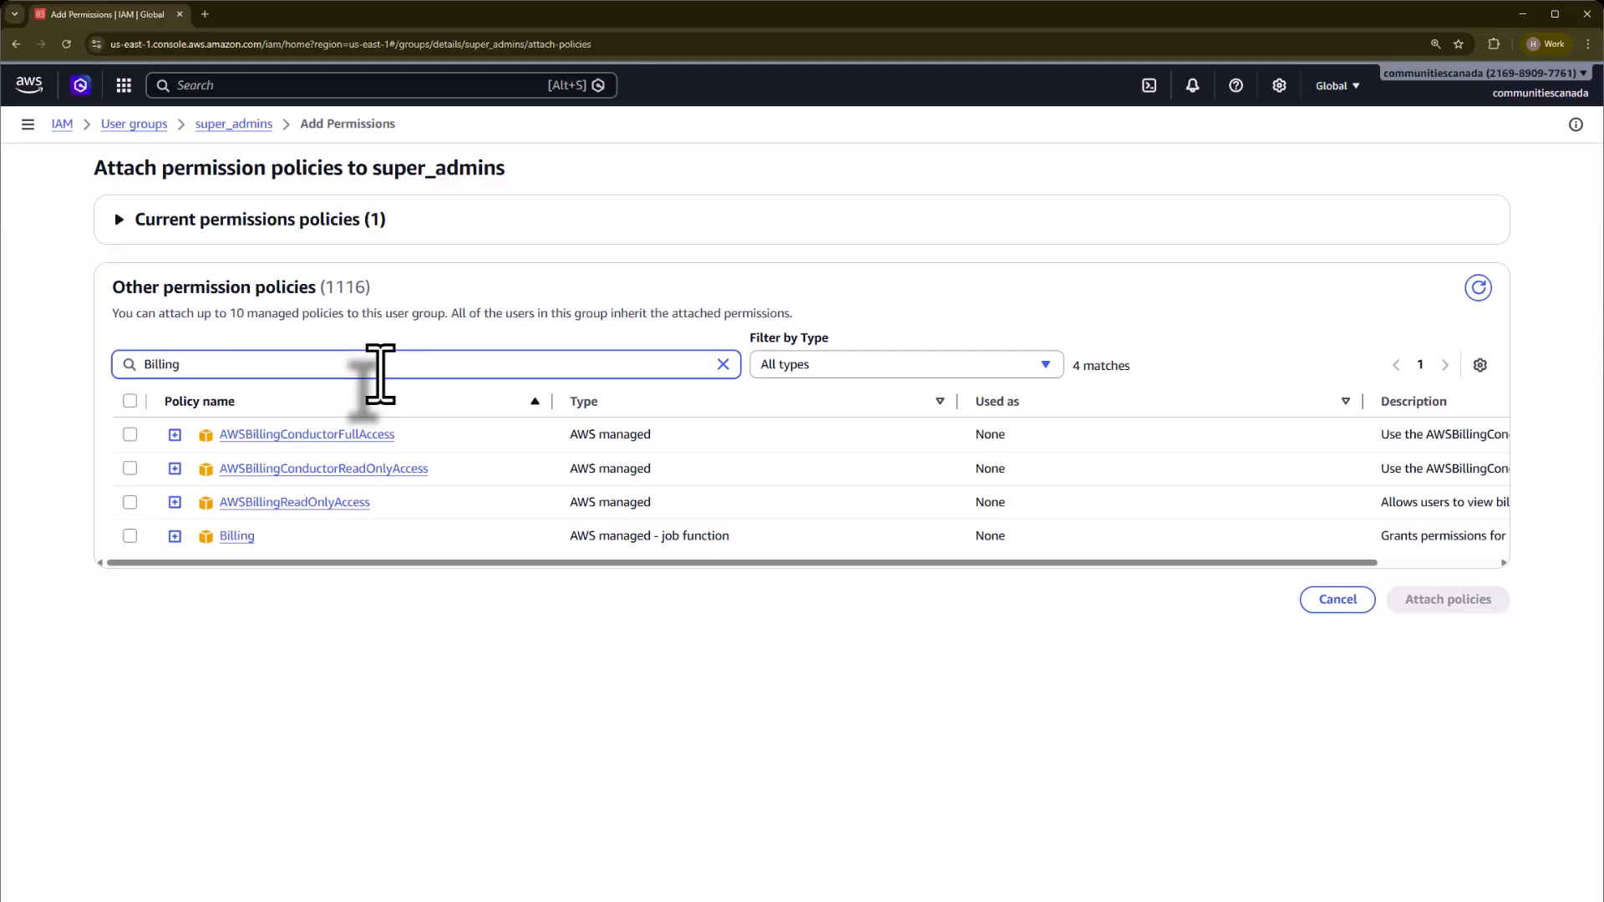
left_click(130, 535)
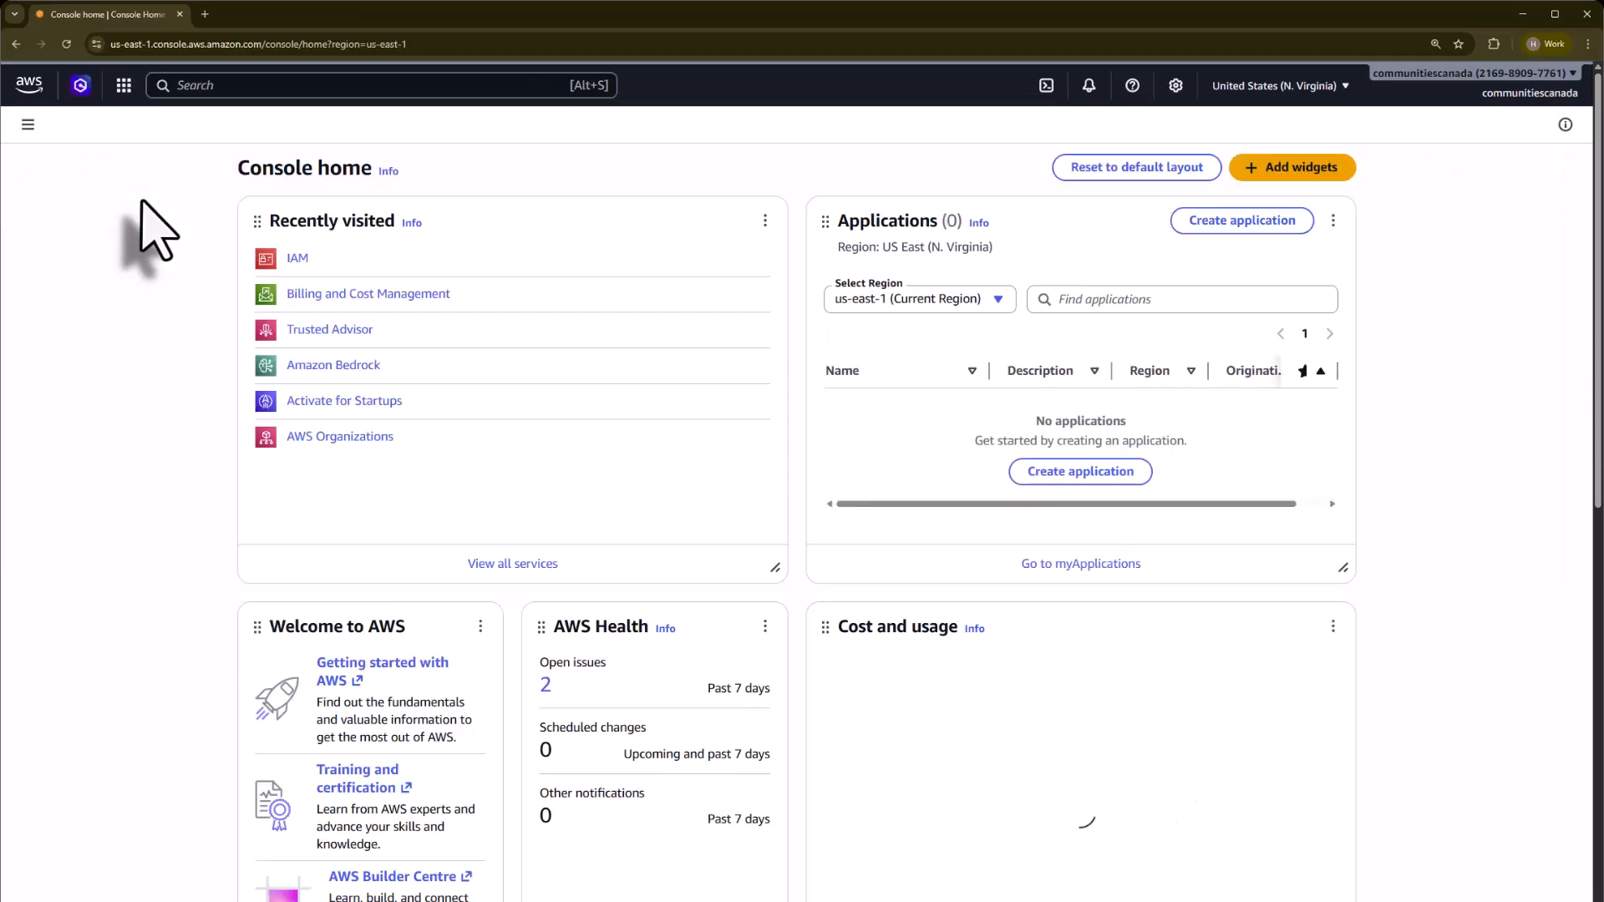
In the Billing and Cost Management billing preferences, enable receiving CloudWatch billing alerts and save the alert preferences
left_click(1528, 94)
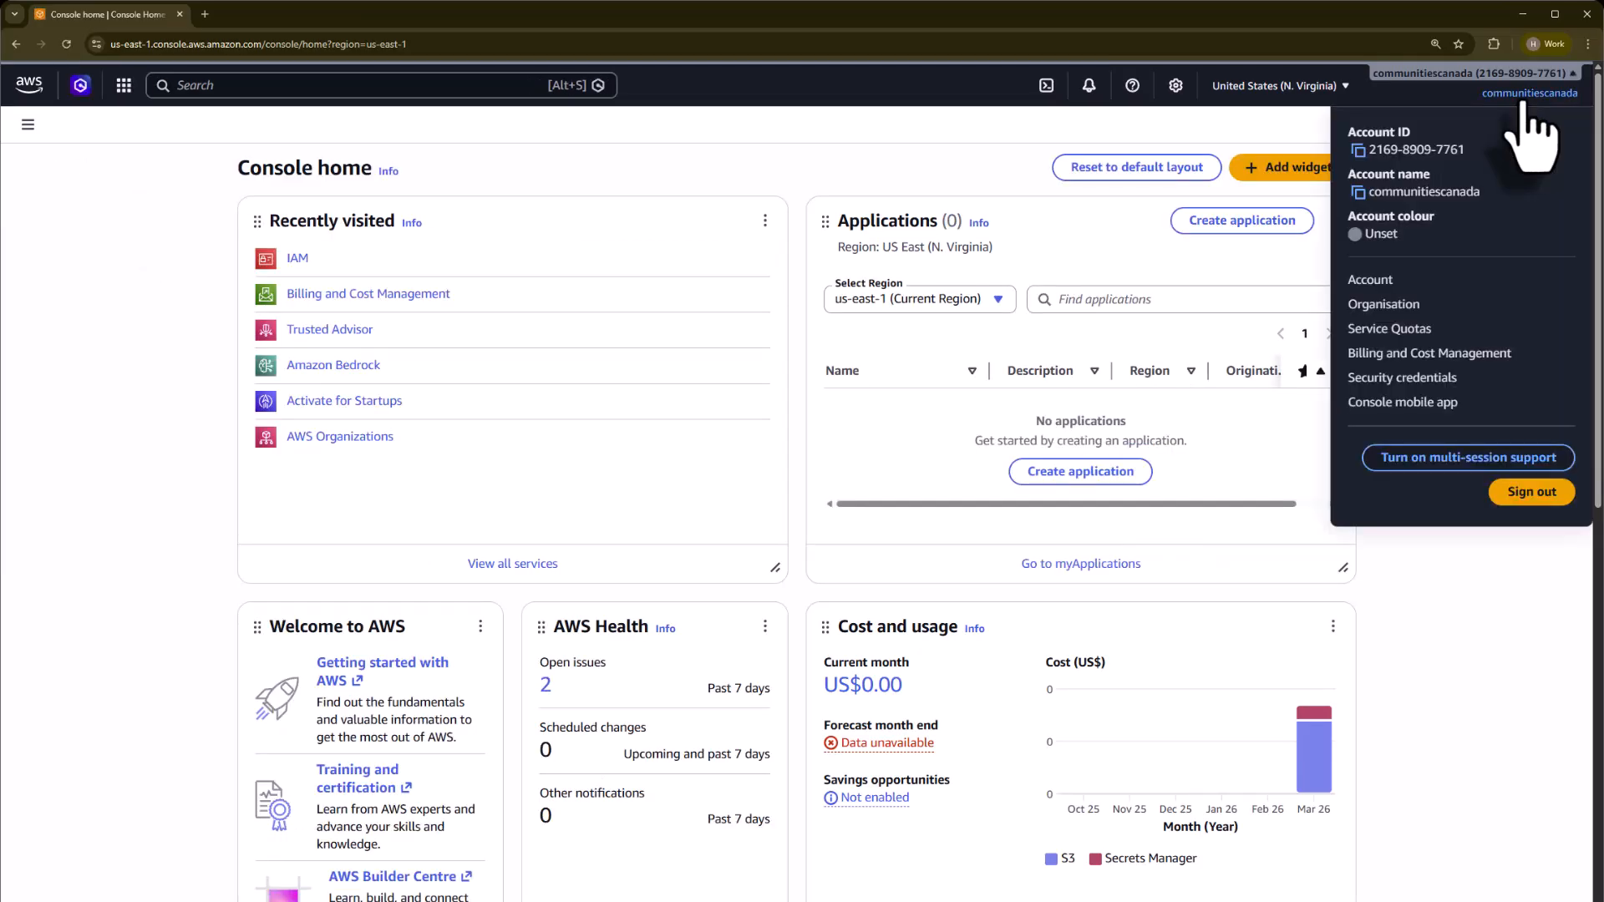
left_click(1477, 354)
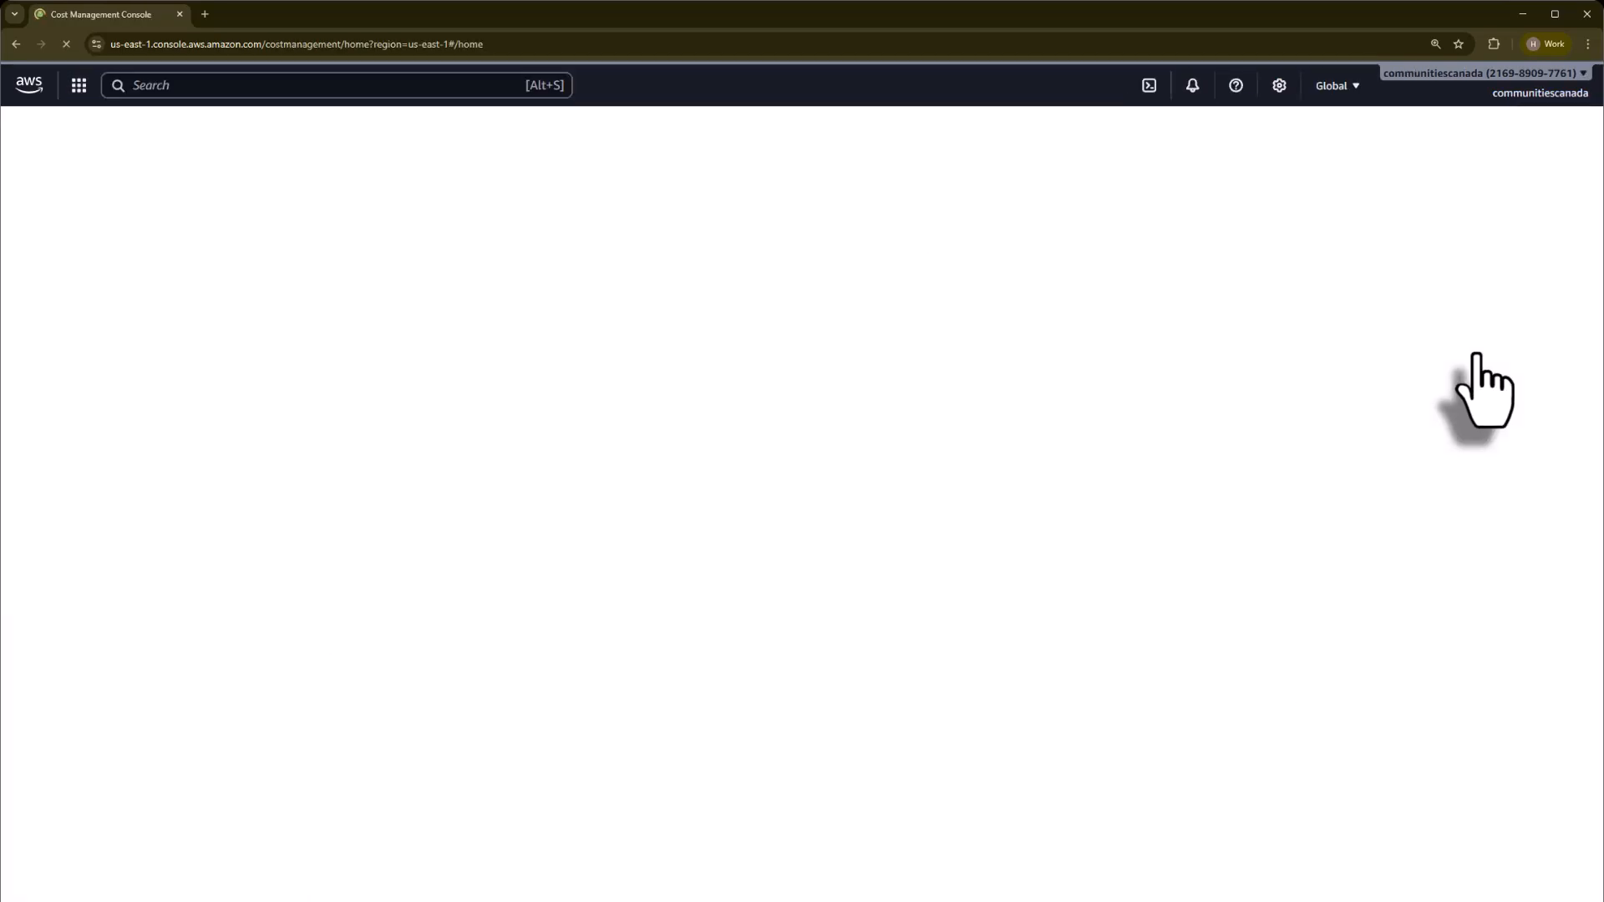
scroll(108, 509, "down", 8)
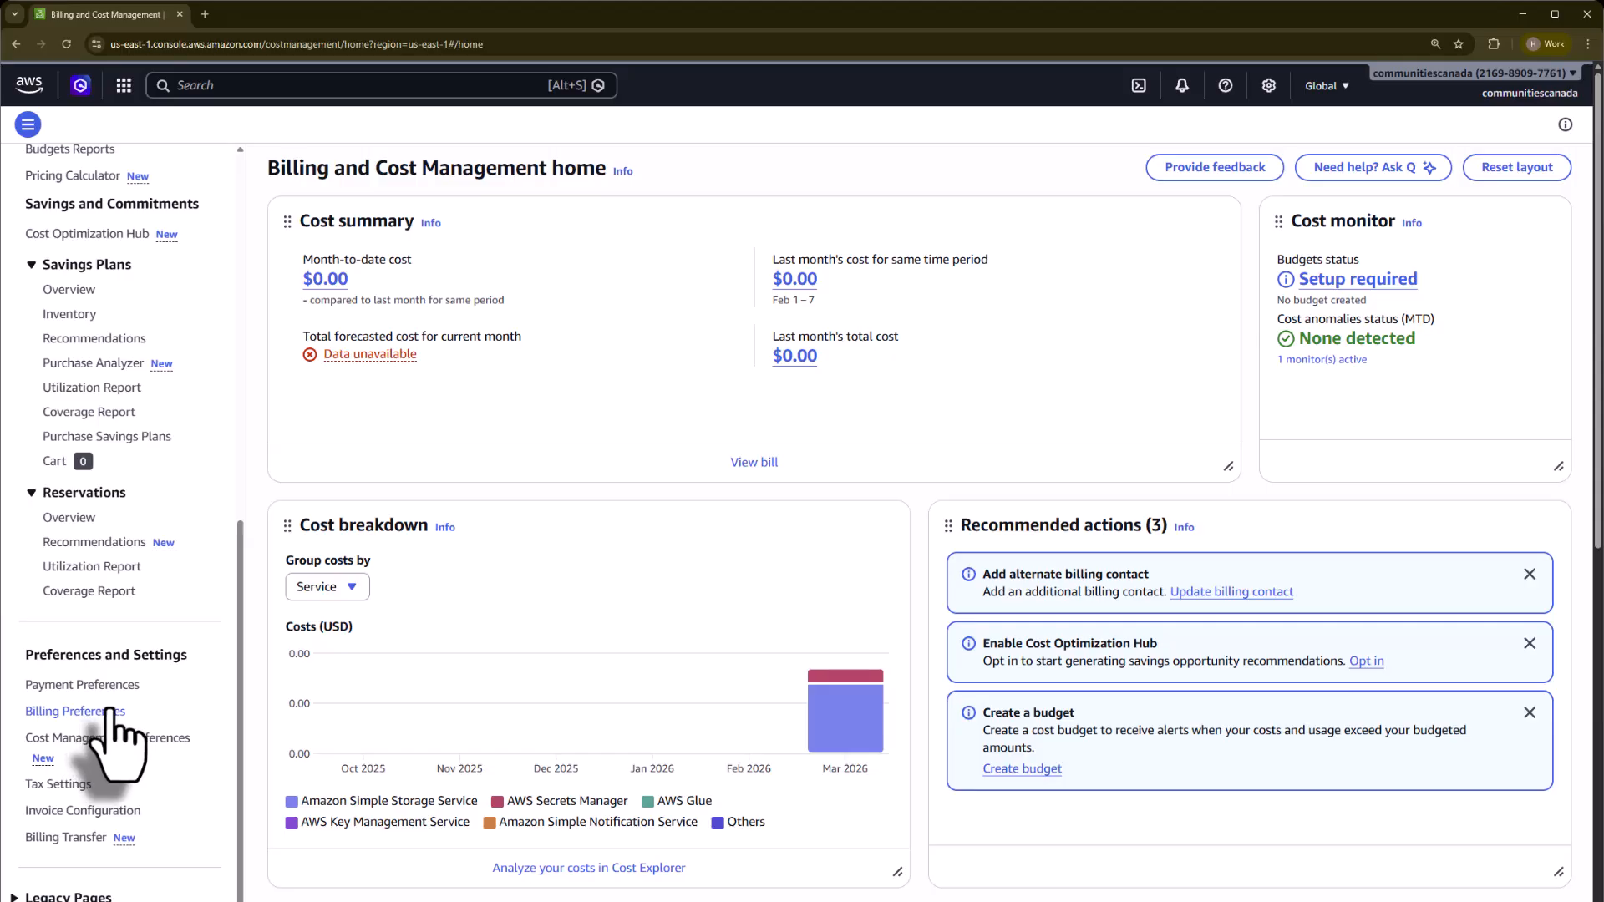
left_click(111, 711)
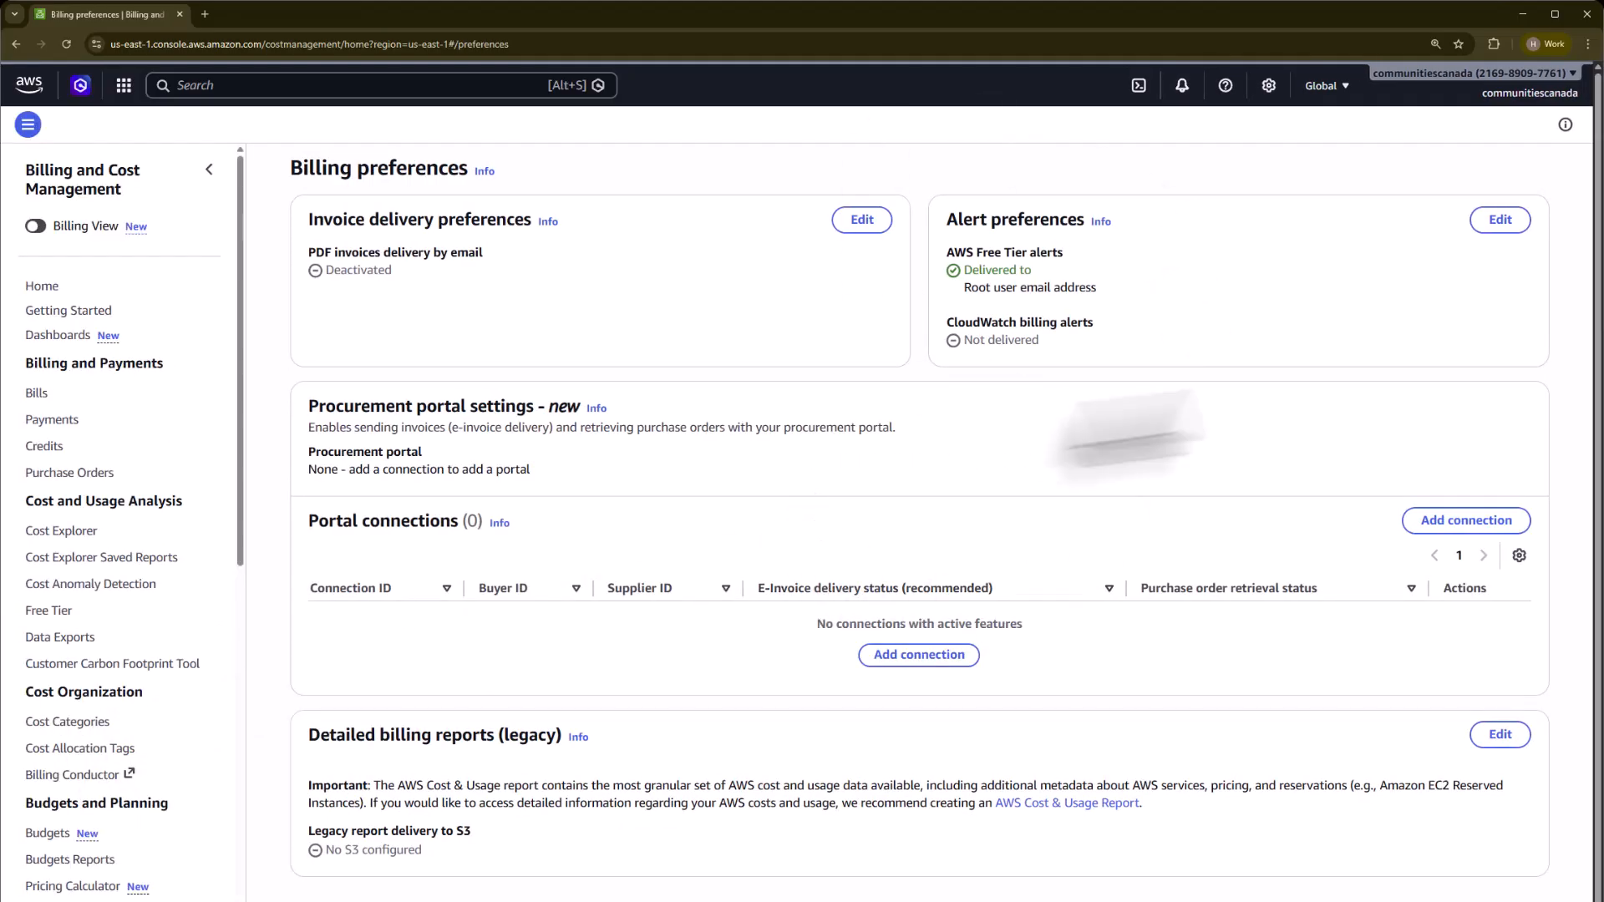
left_click(1501, 220)
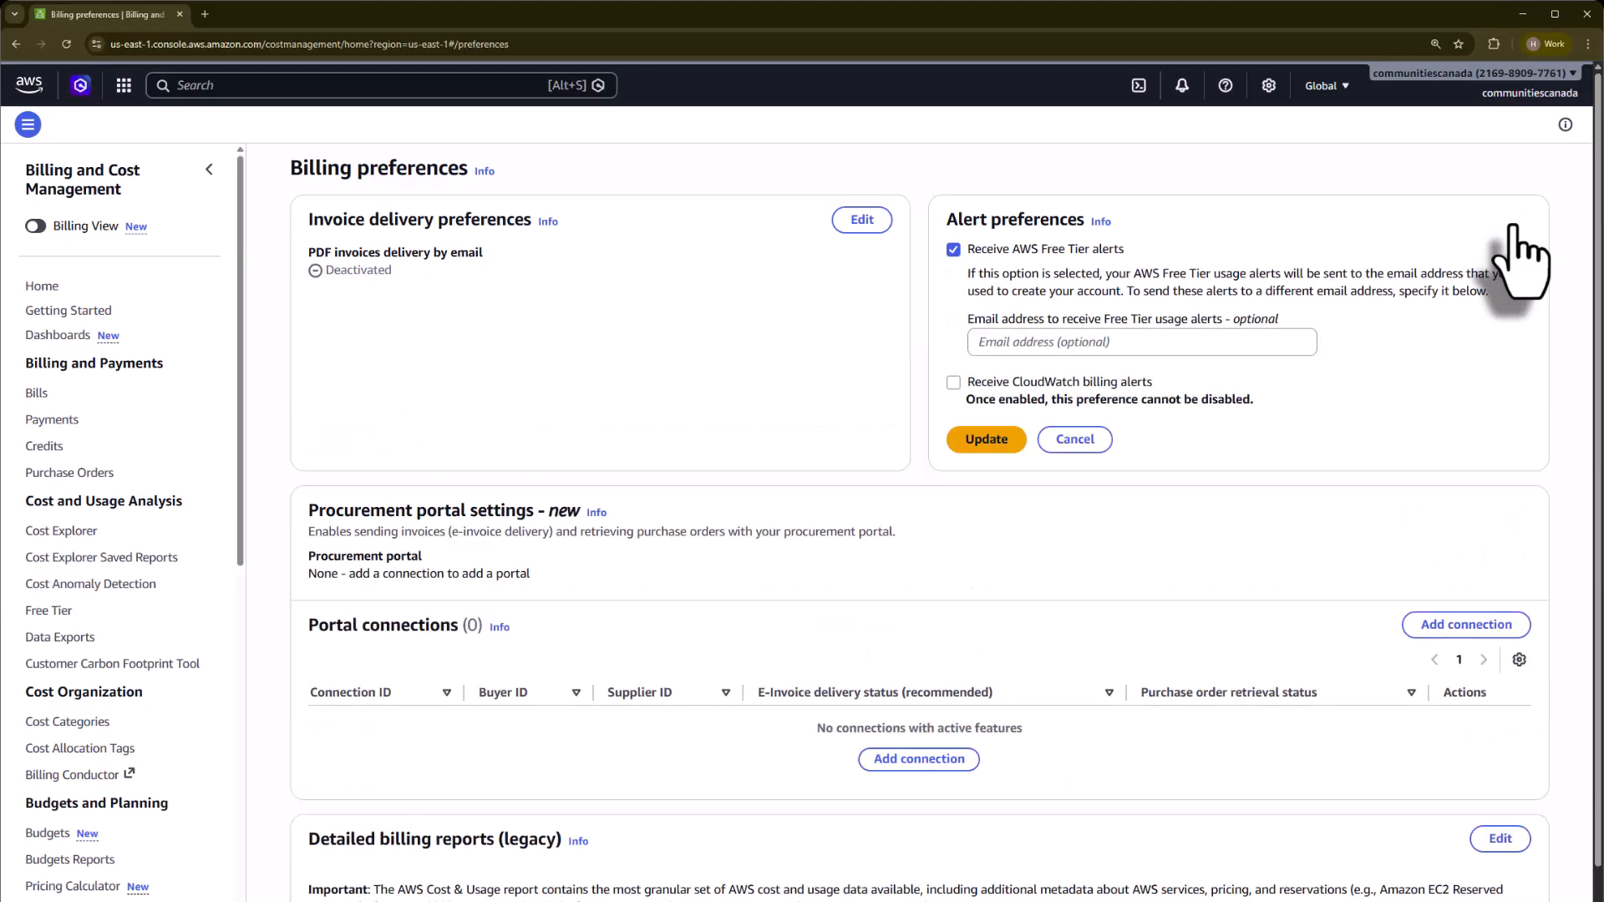
left_click(953, 382)
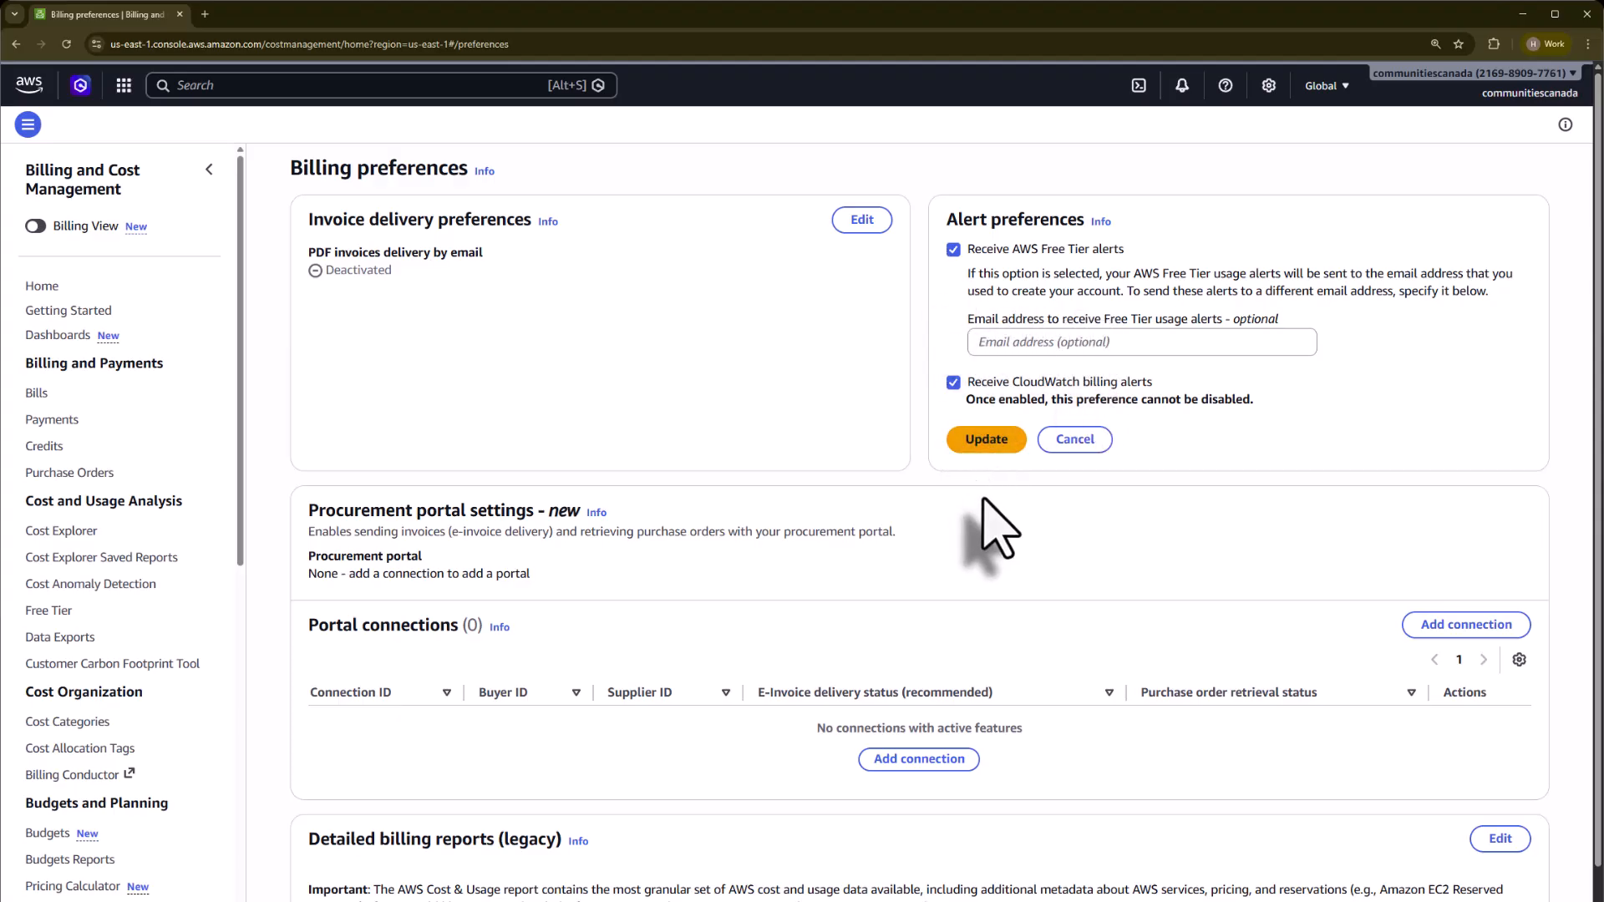
left_click(986, 448)
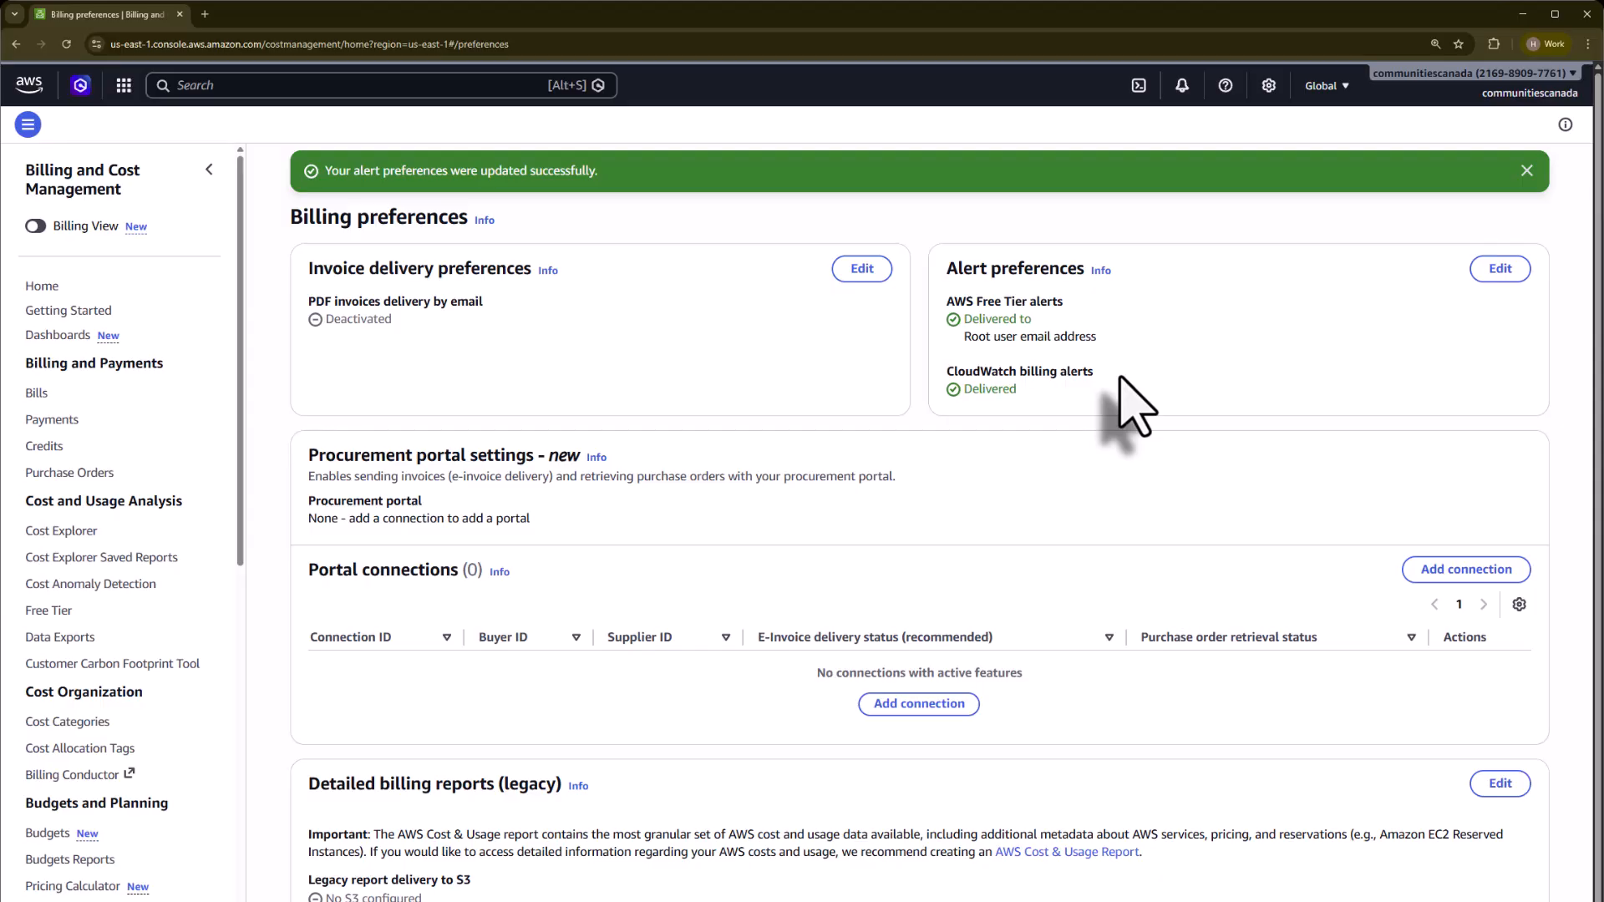
Find and open the CloudWatch service, keeping the region set to N. Virginia (us-east-1)
left_click(383, 83)
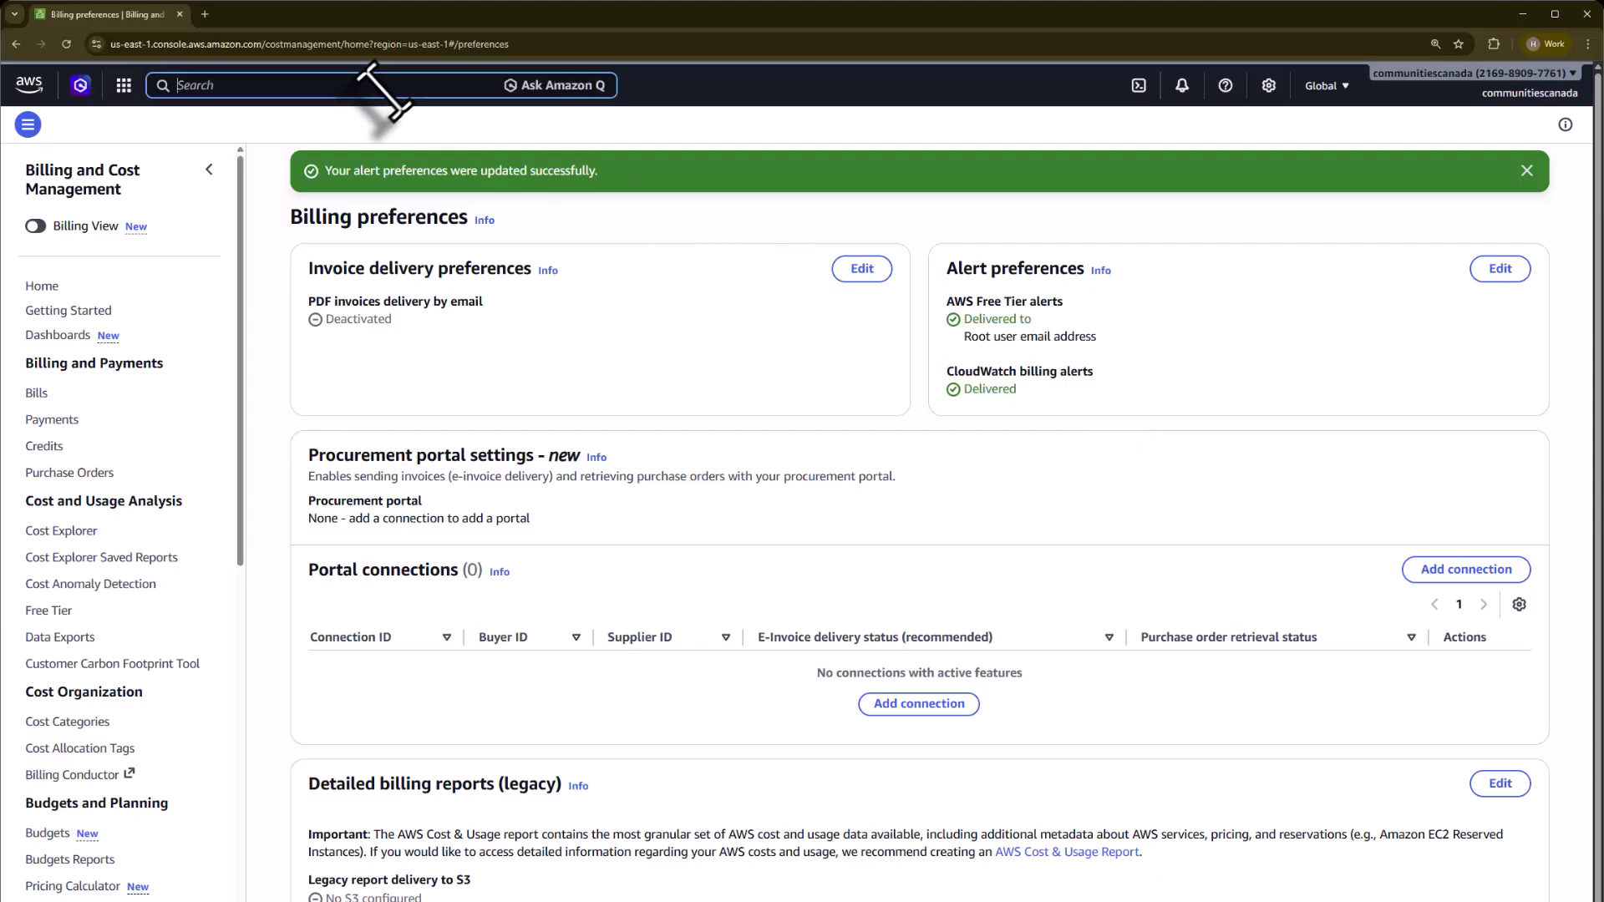
type("Cloud Wat")
left_click(439, 194)
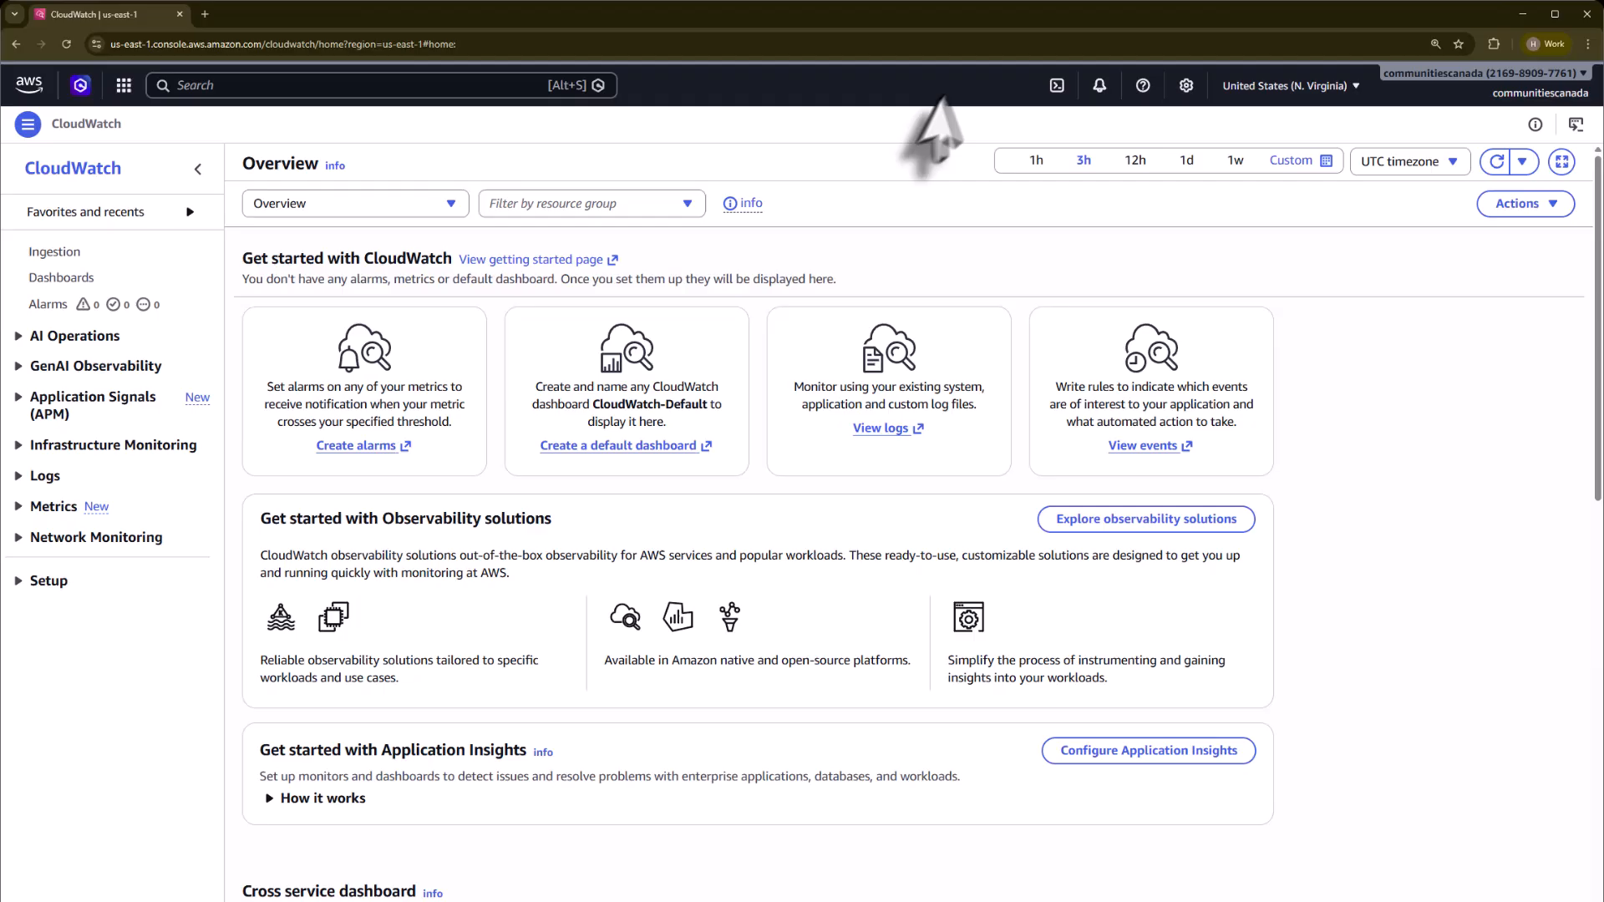
left_click(1274, 87)
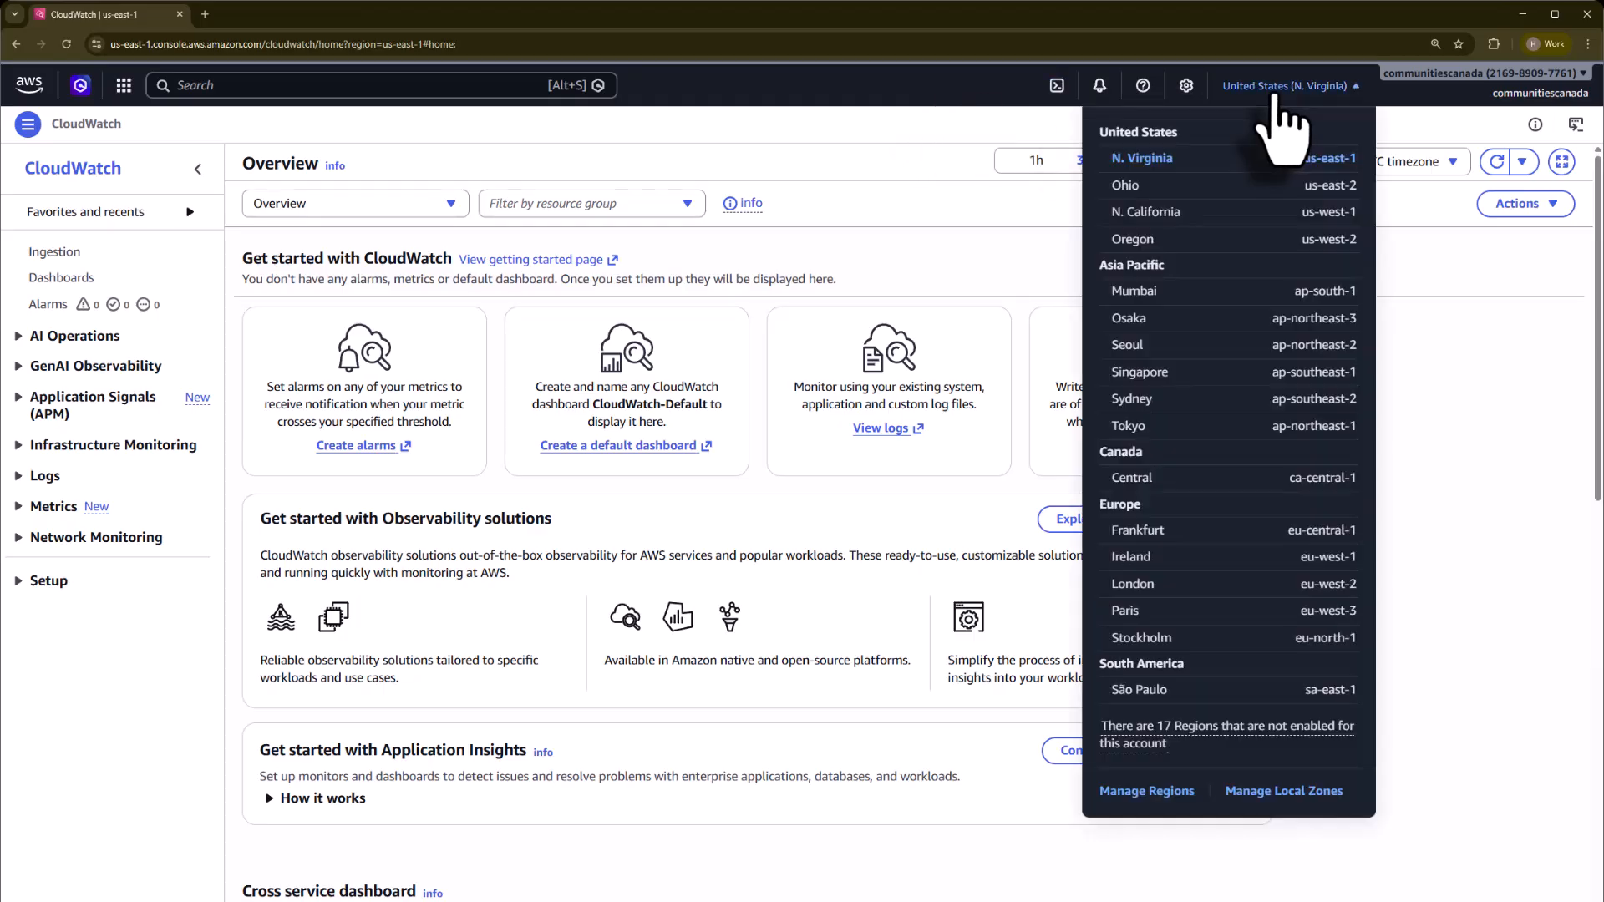
left_click(1158, 167)
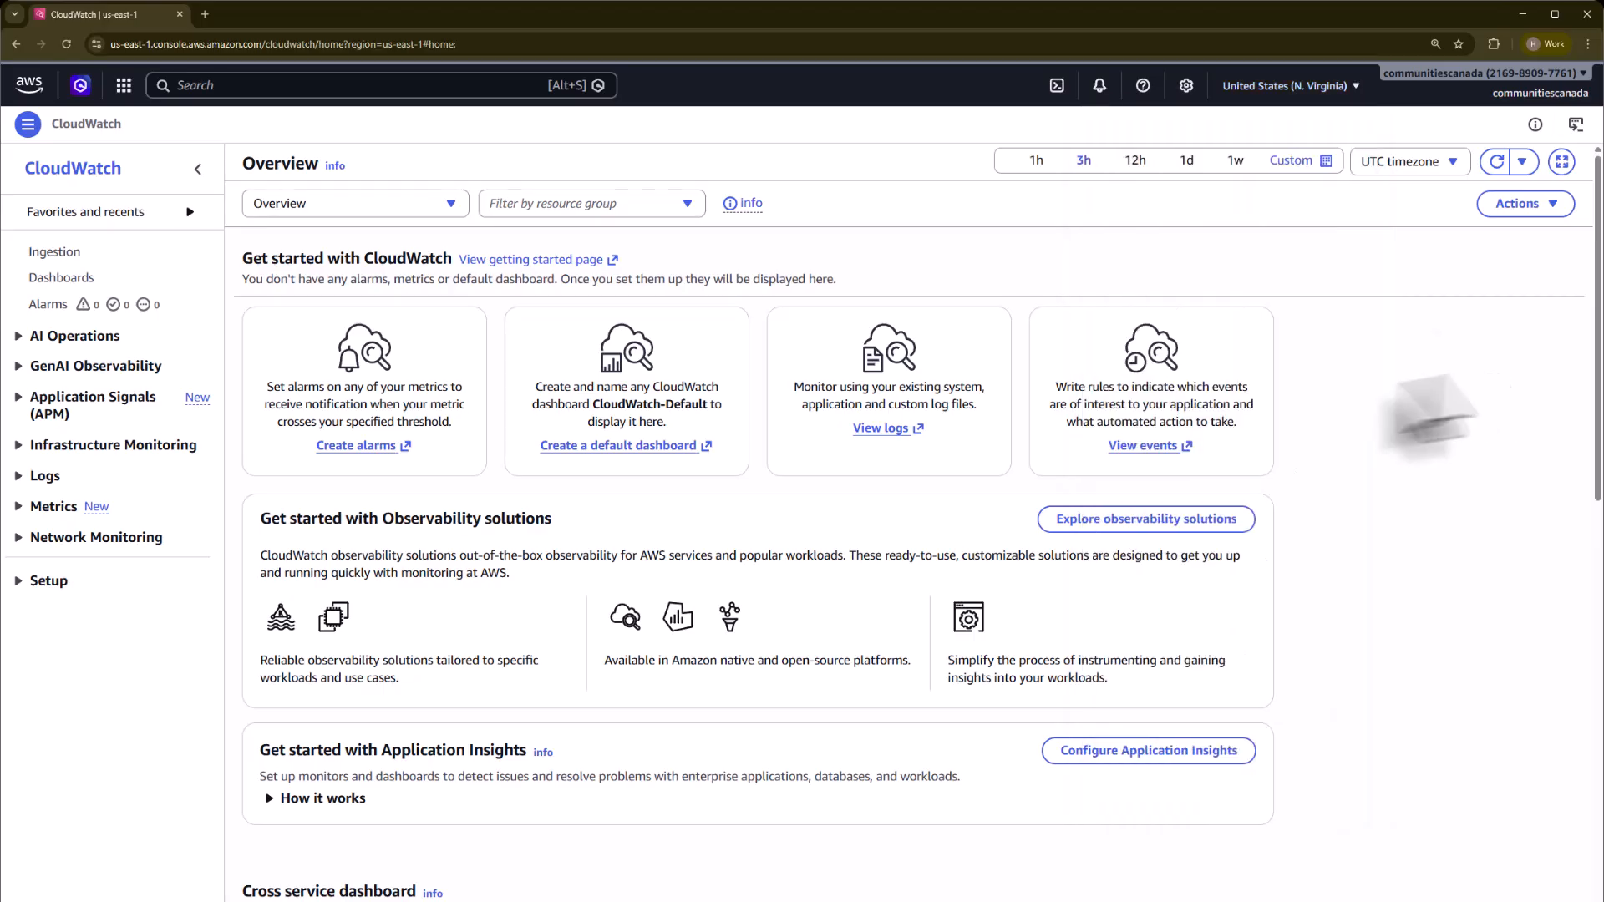
Start a new CloudWatch alarm using the USD EstimatedCharges metric from Billing, Total Estimated Charge
left_click(52, 305)
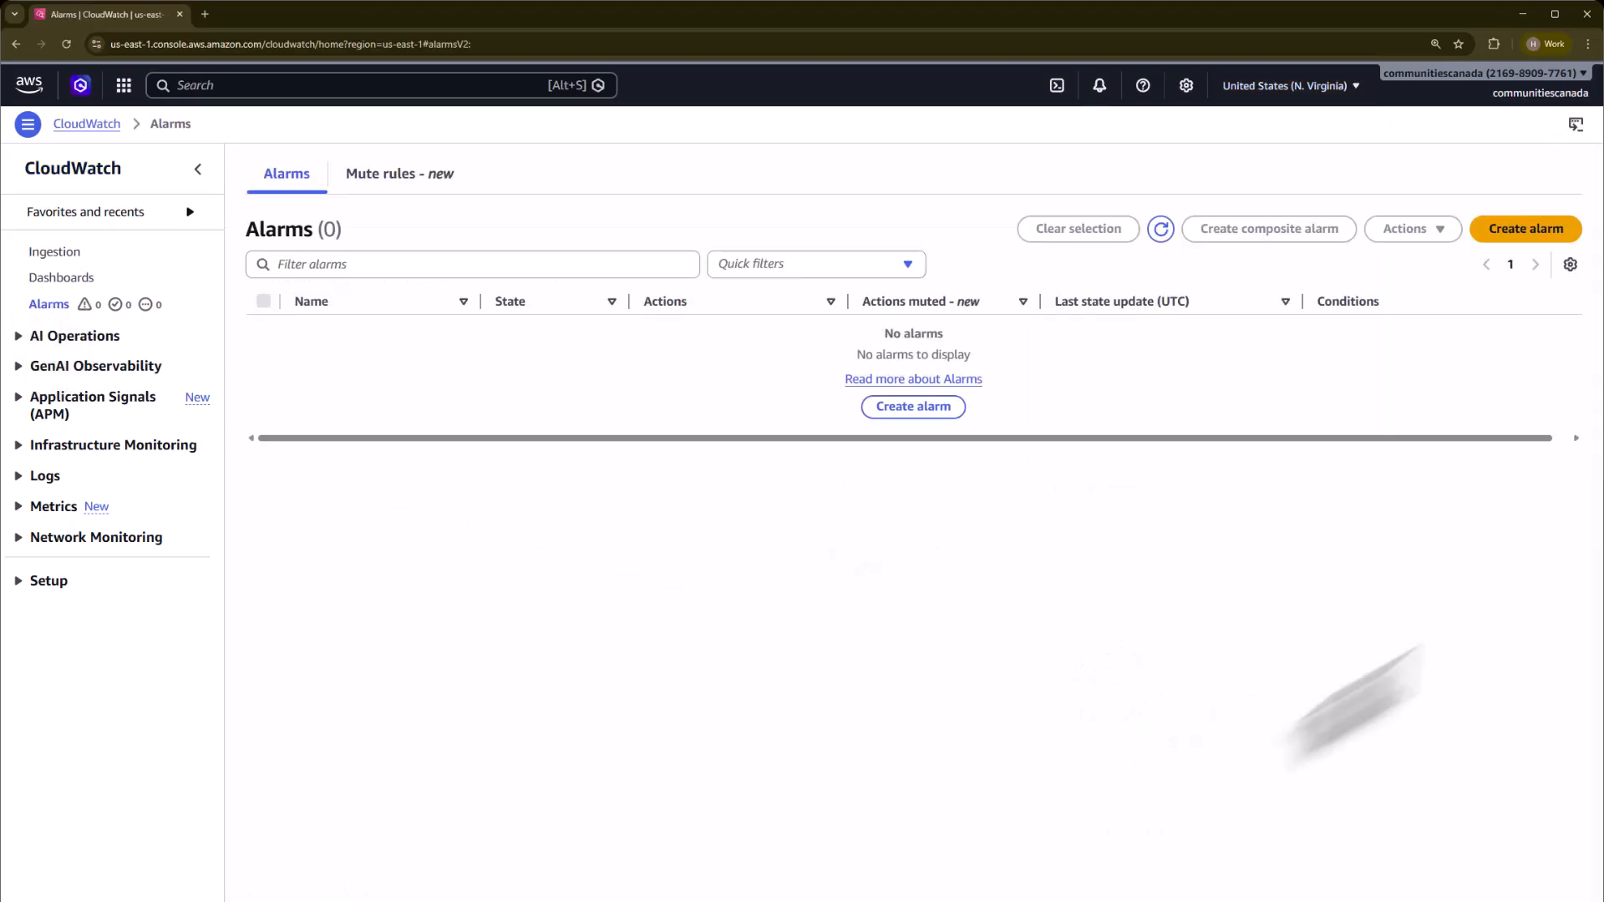
left_click(1525, 231)
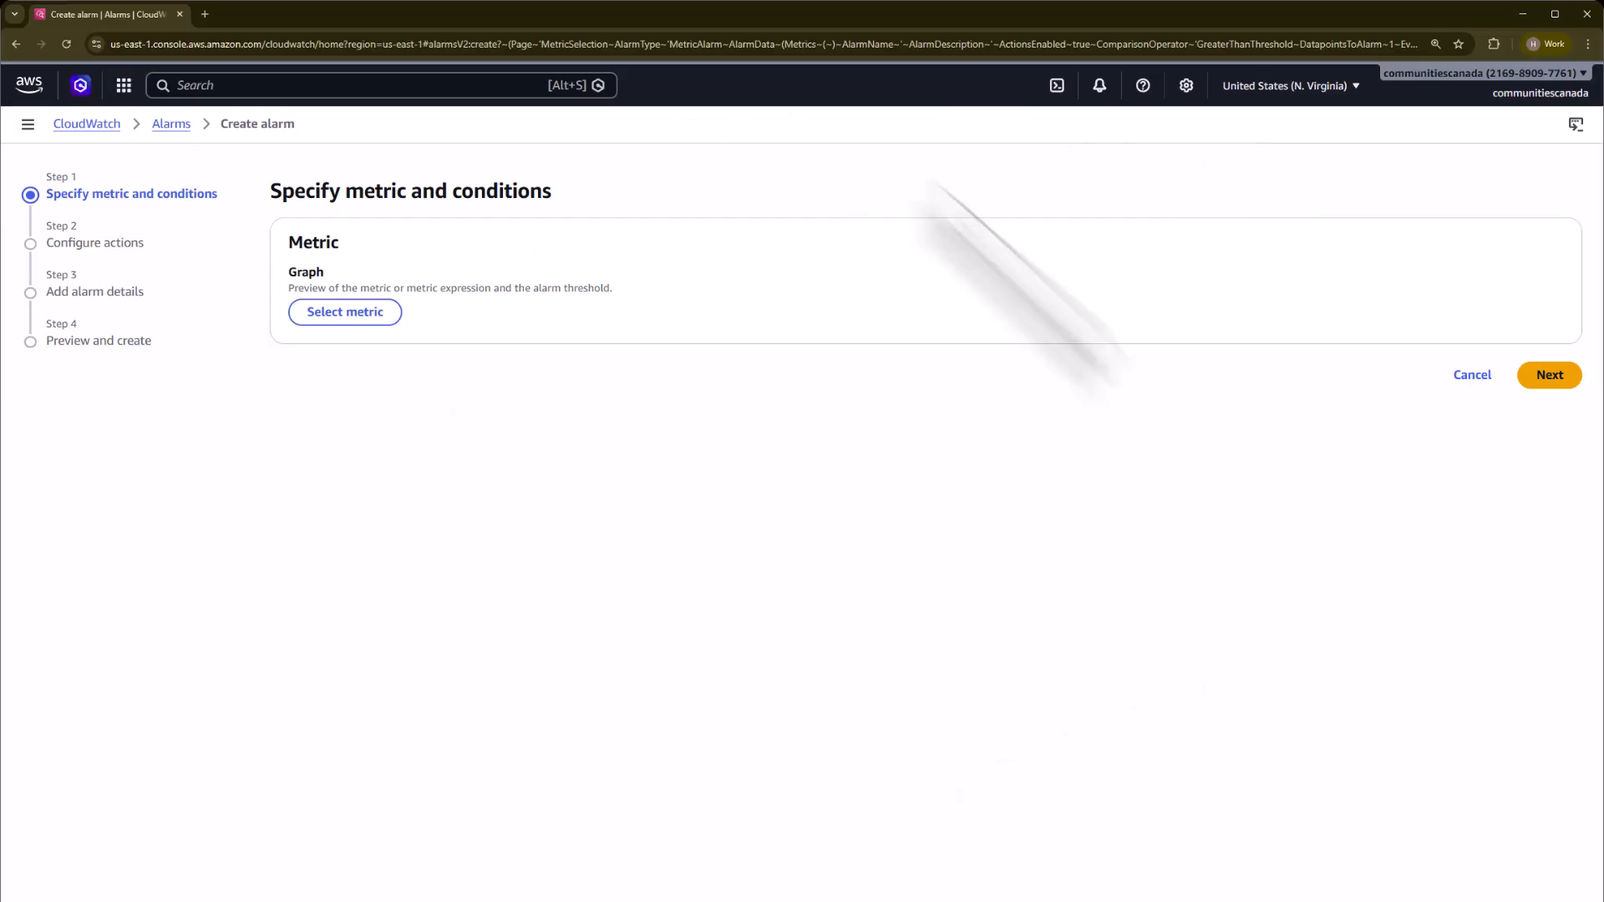
left_click(362, 316)
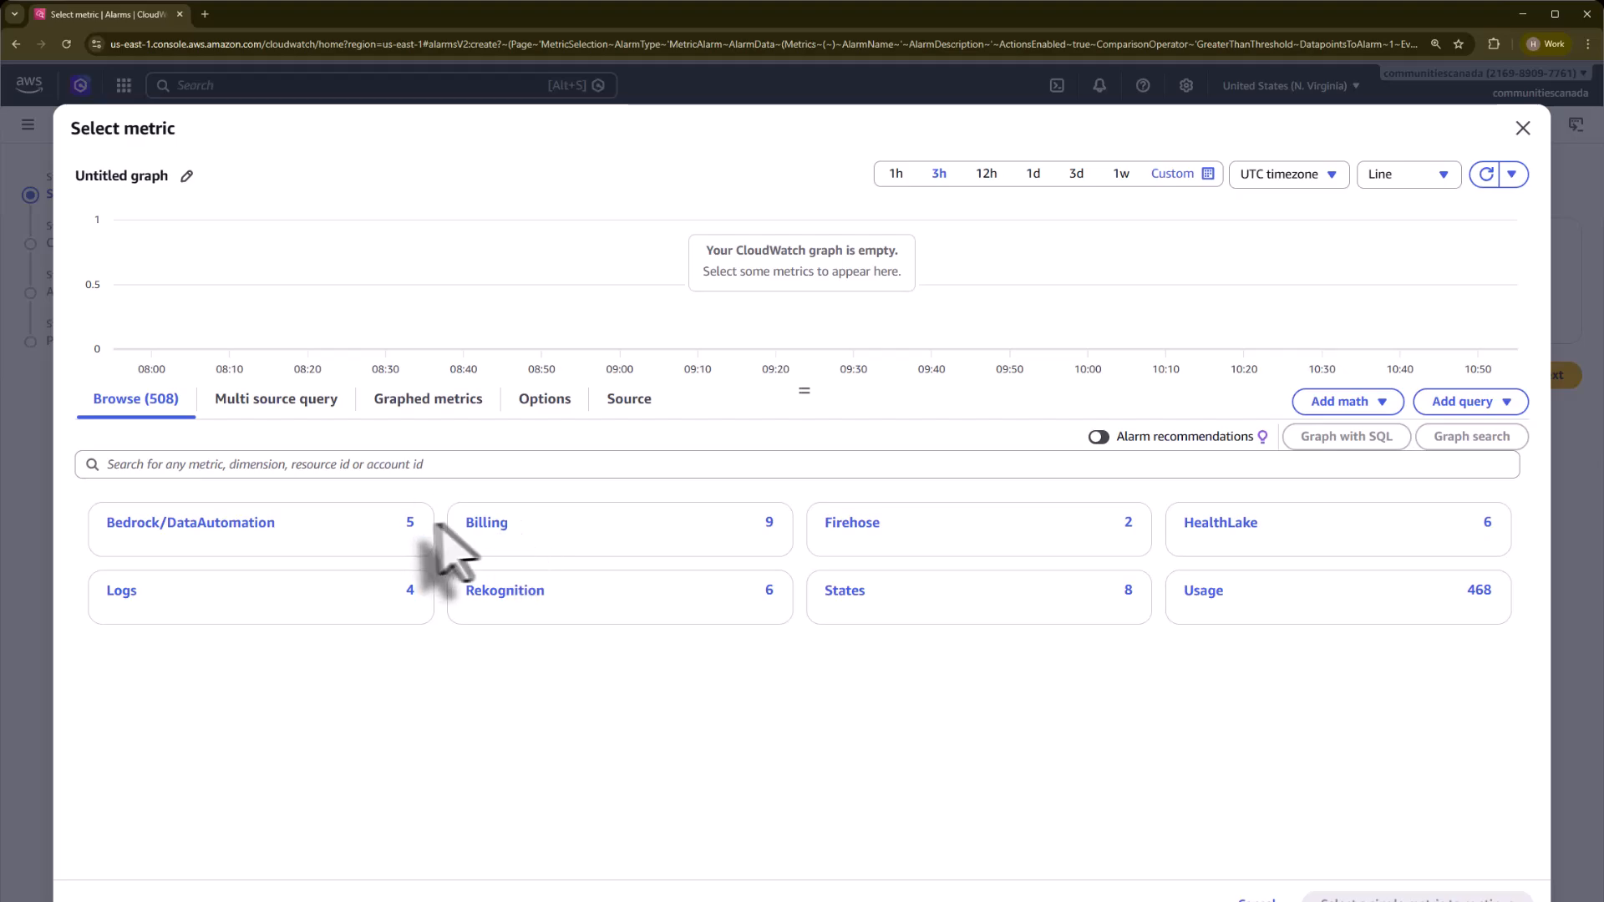
left_click(485, 551)
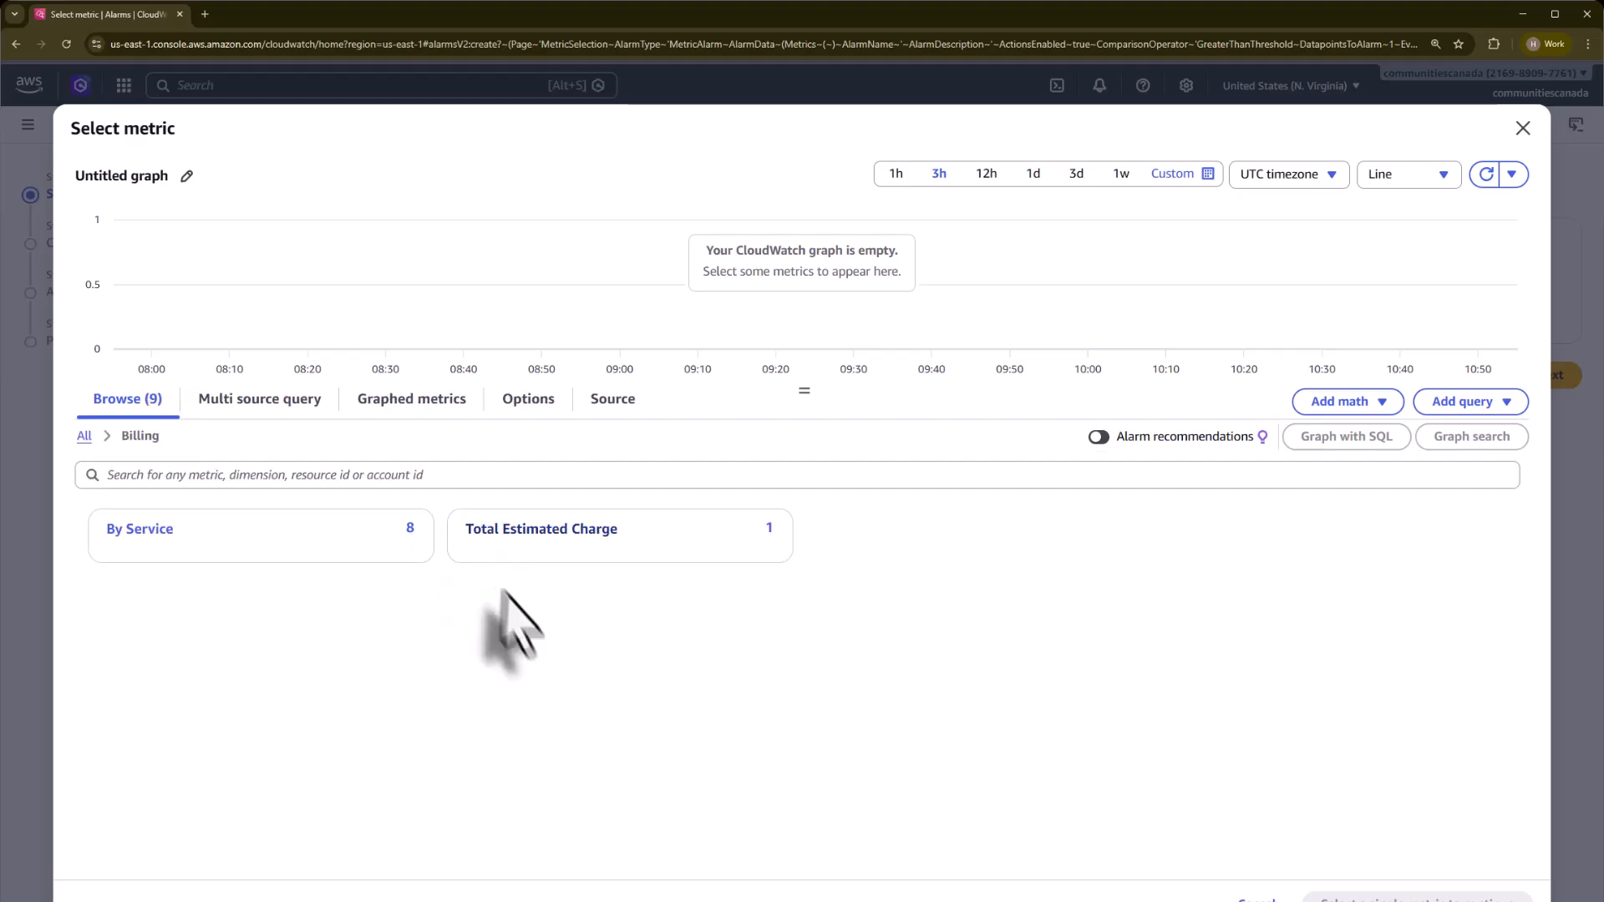
left_click(544, 534)
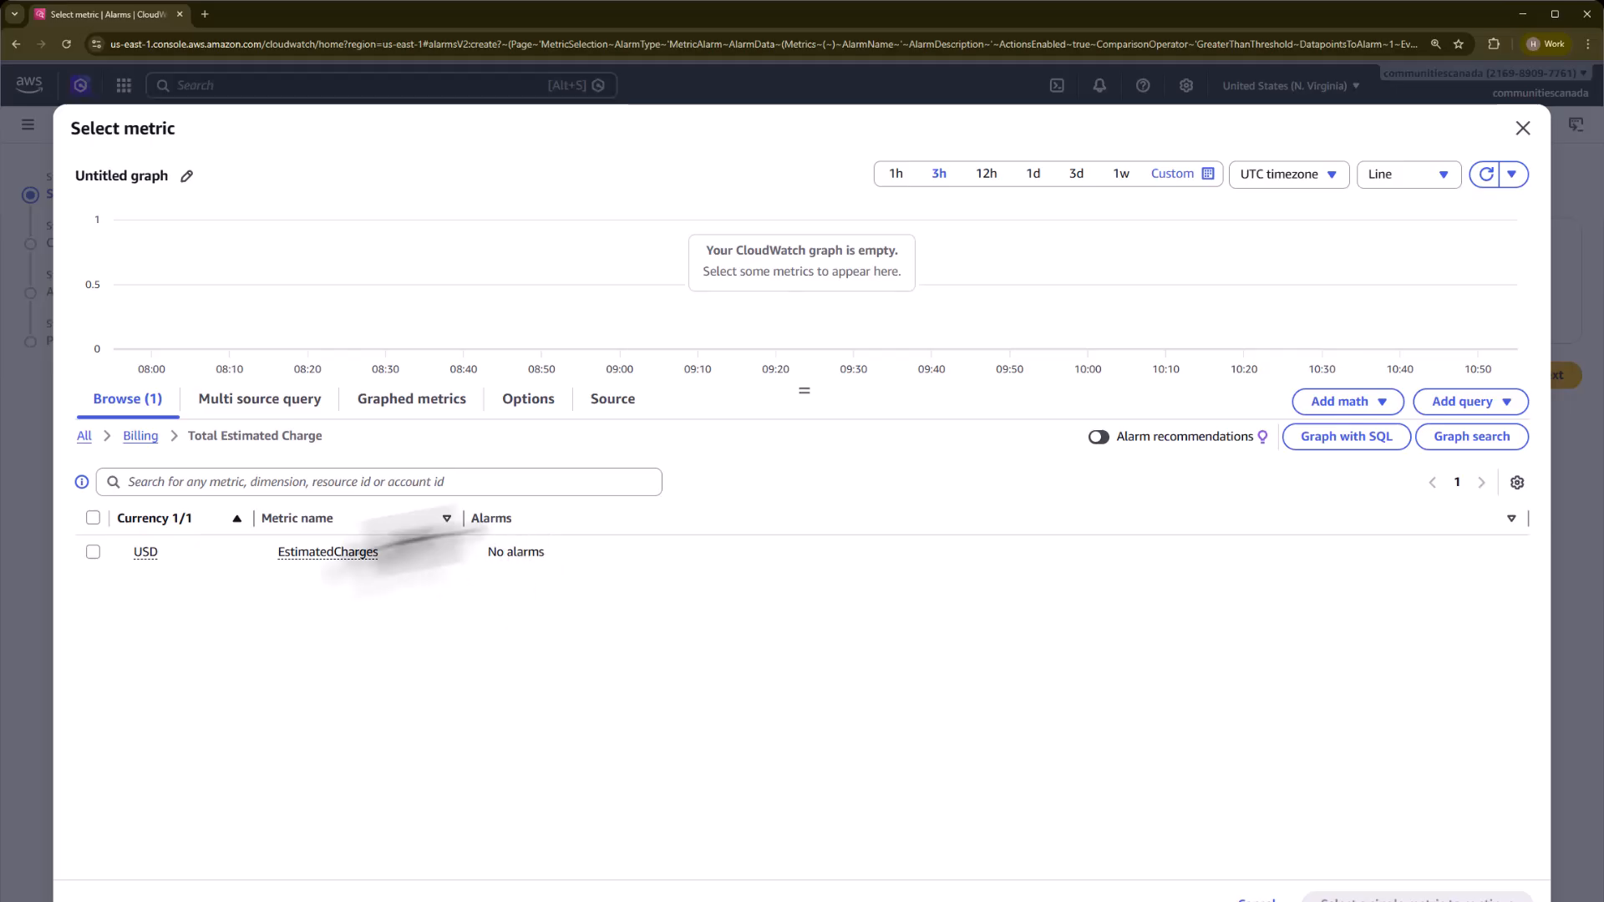
left_click(94, 555)
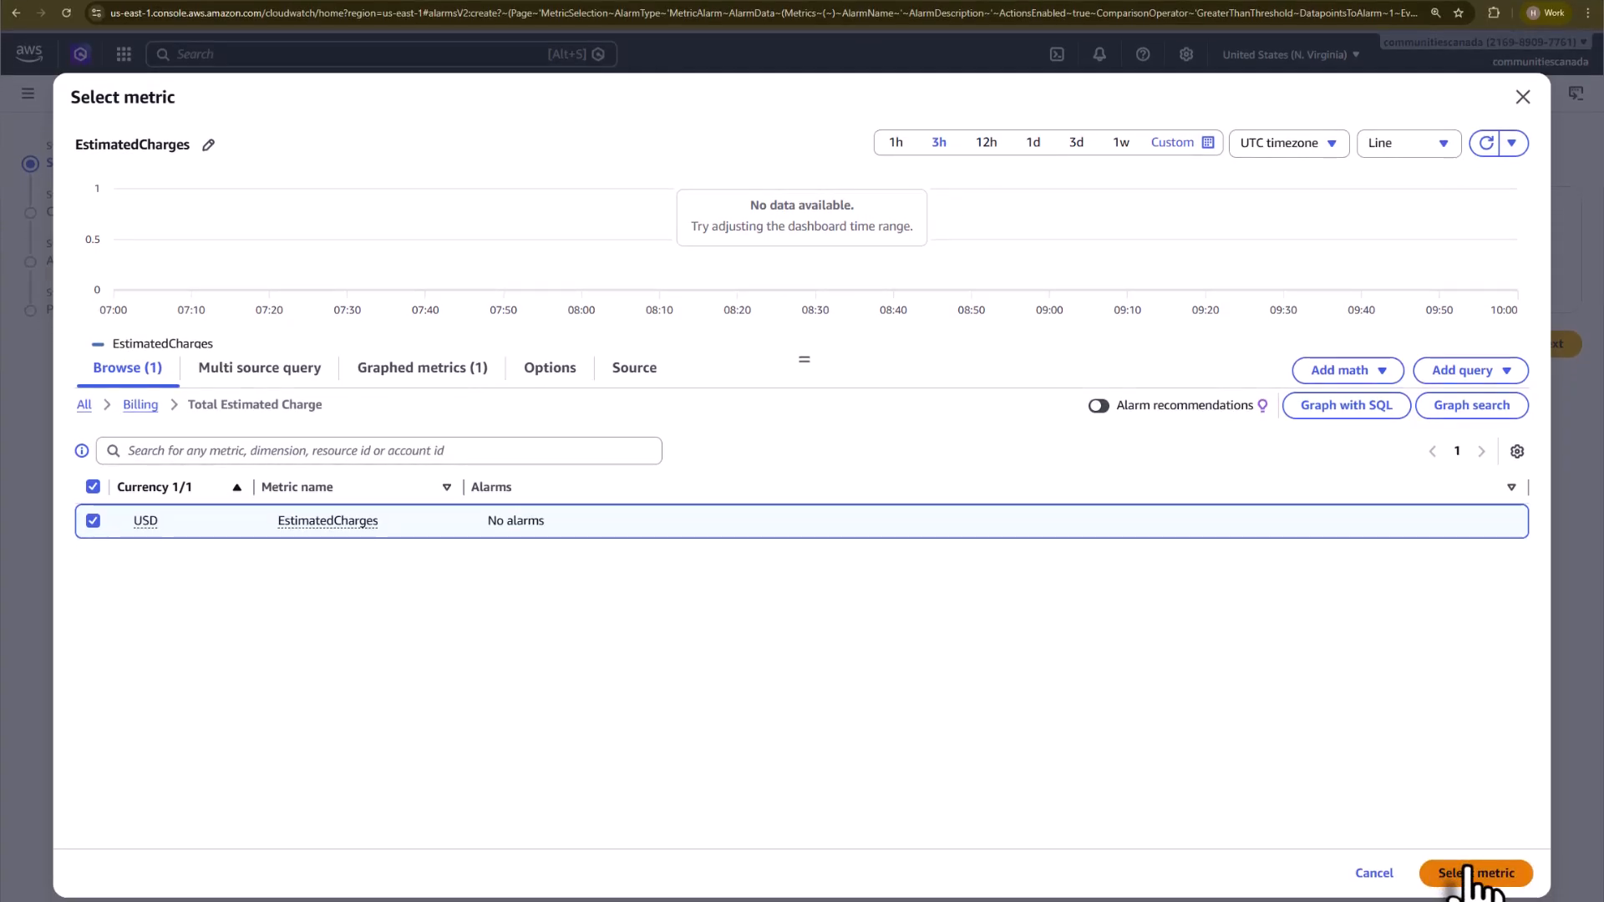
left_click(1470, 873)
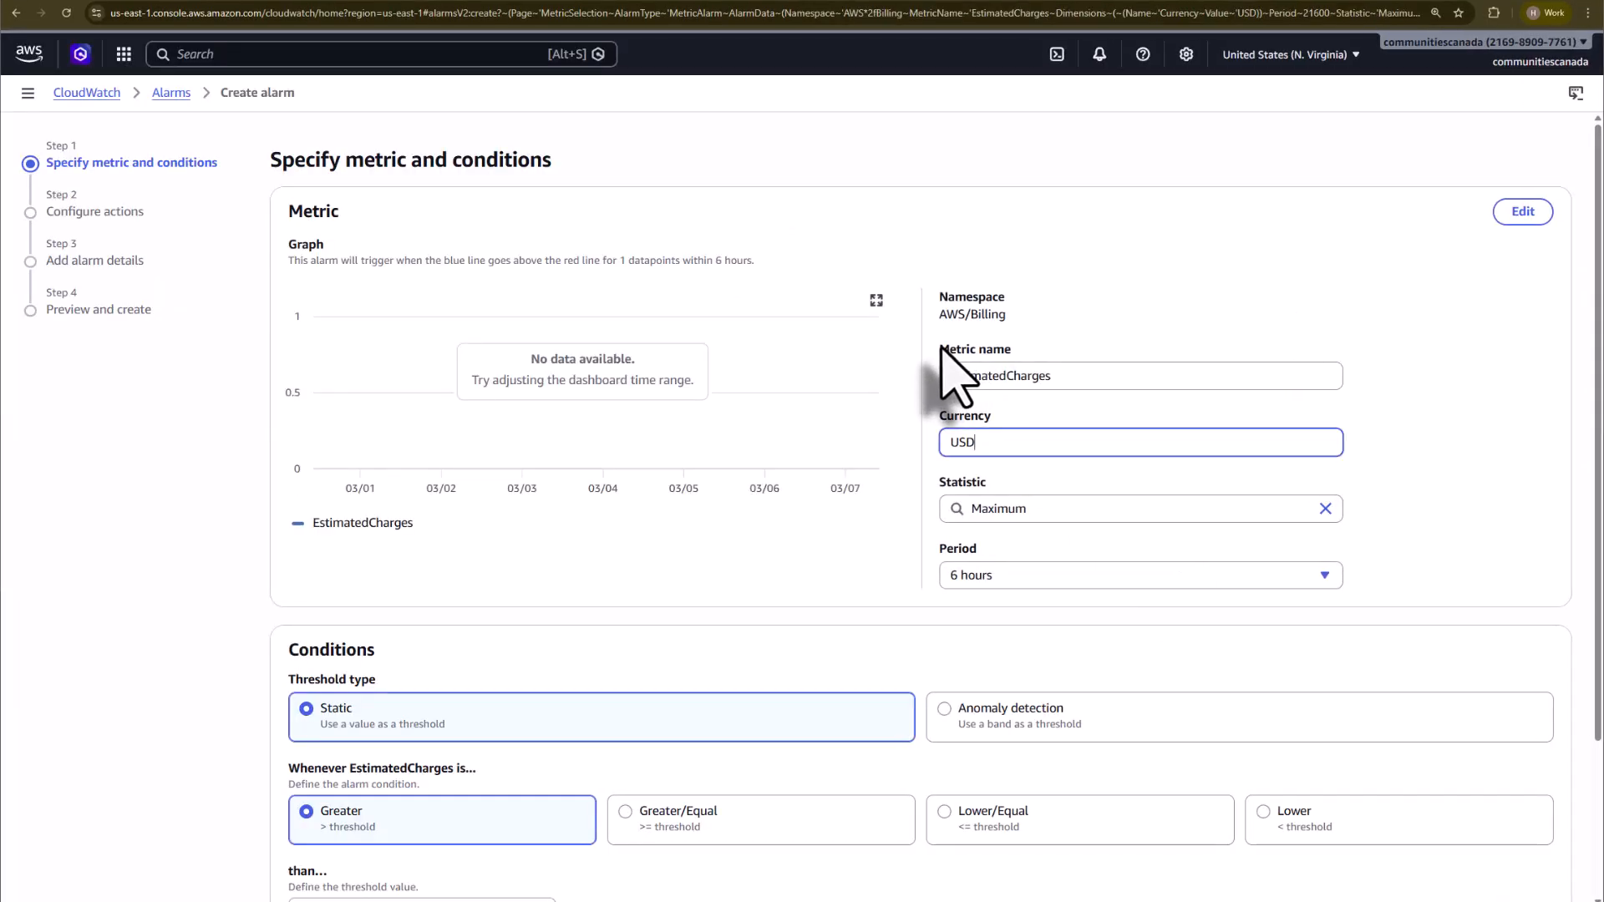
left_click_drag(939, 348, 1056, 351)
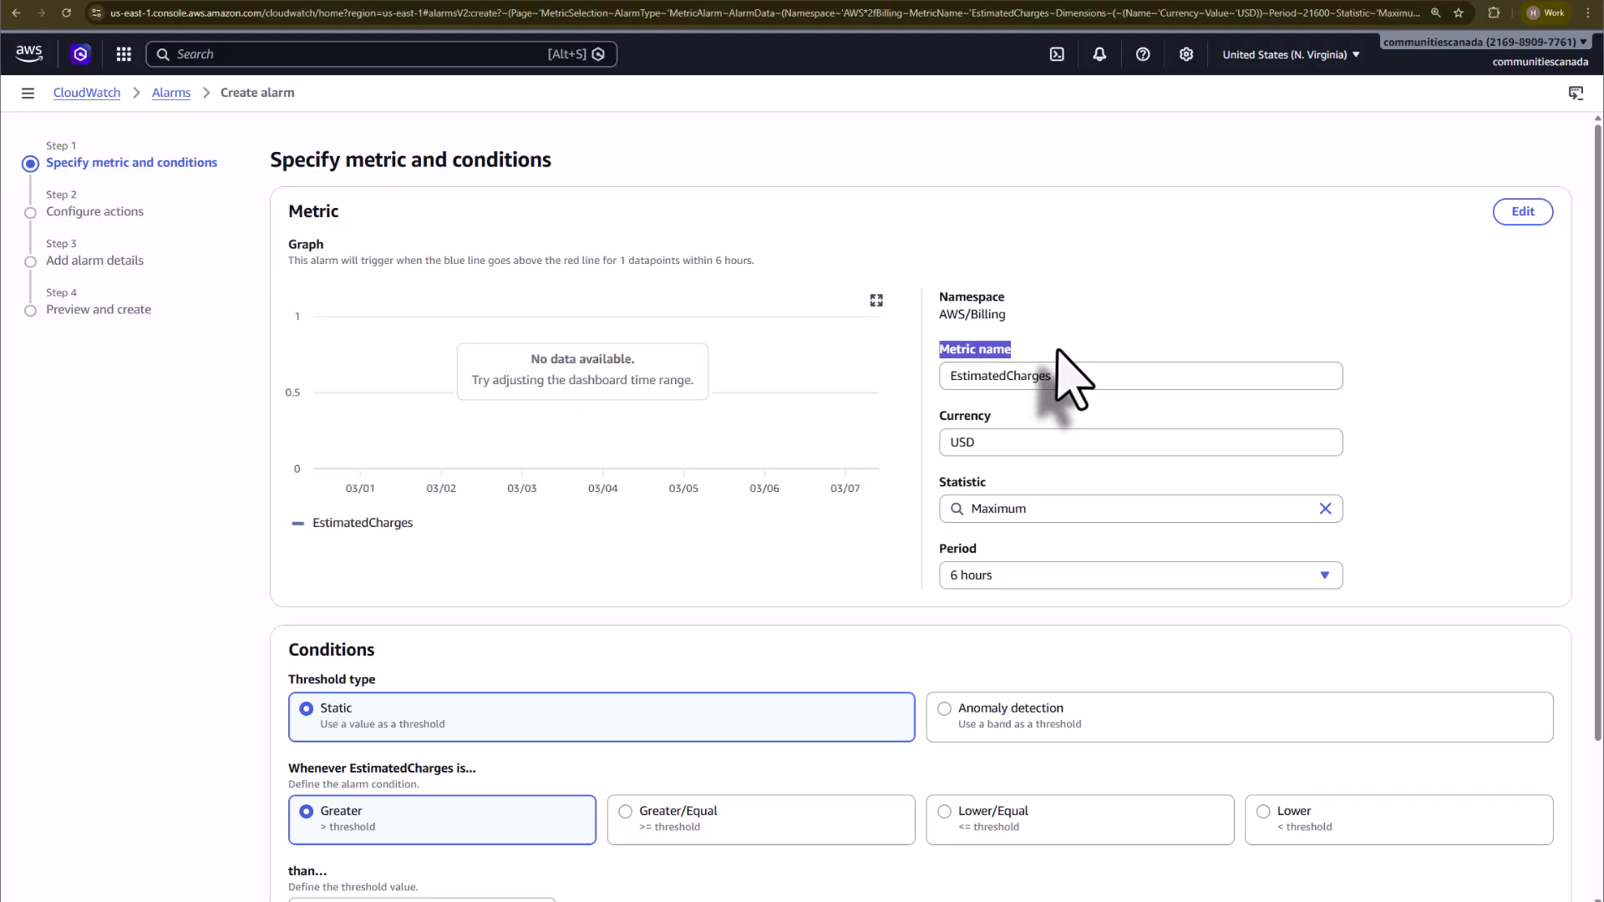
double_click(986, 377)
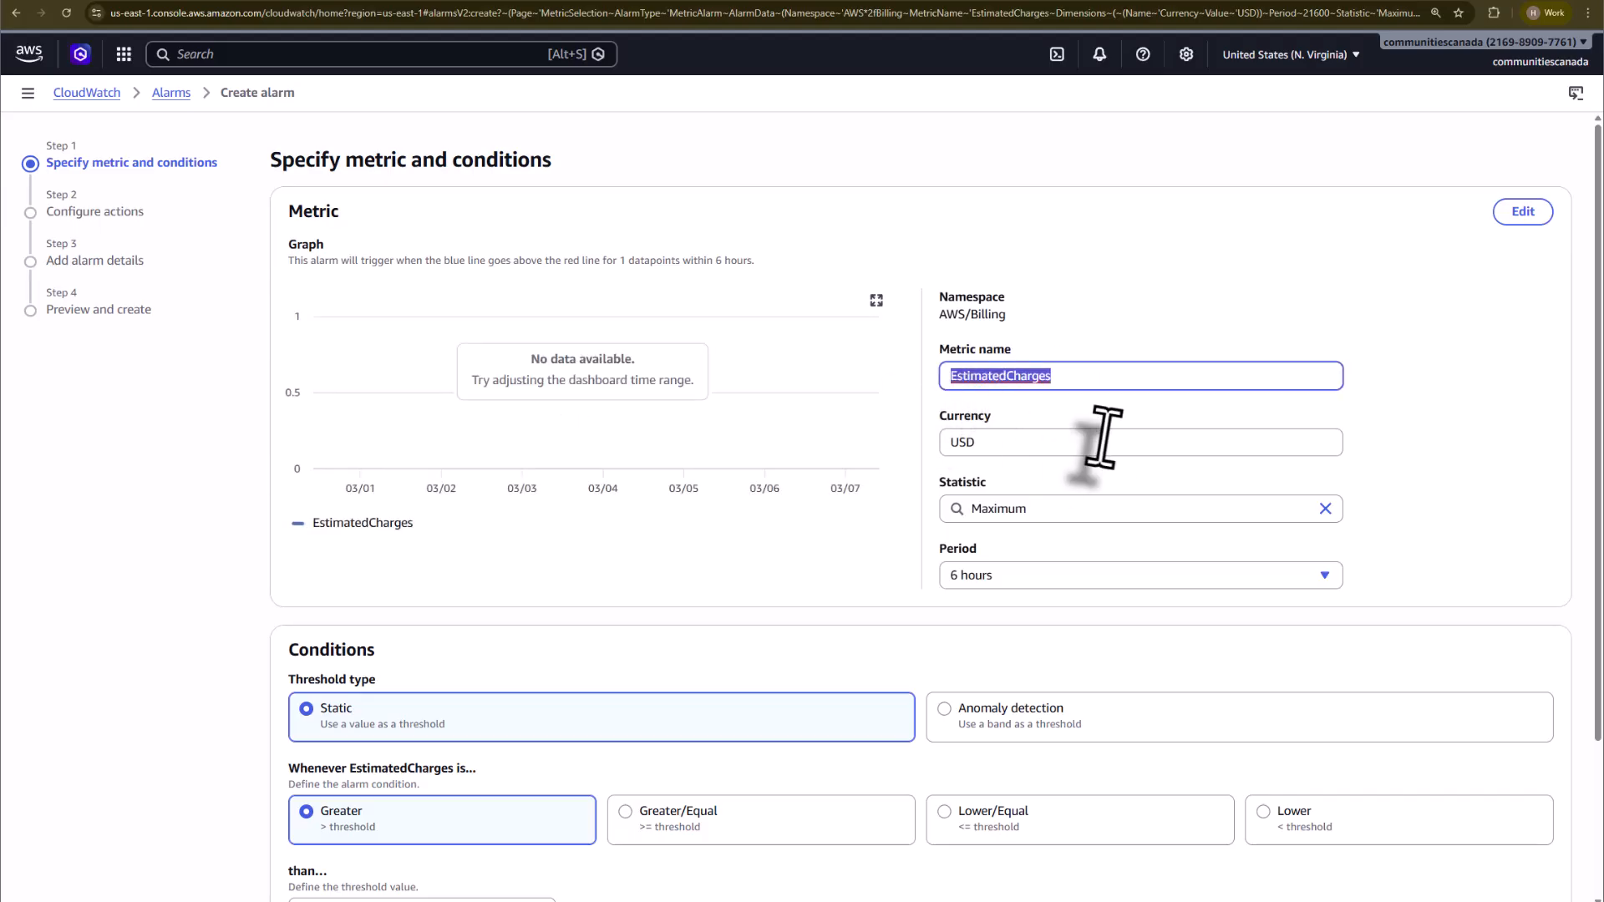
Set the alarm to trigger when EstimatedCharges is greater than a static 5 USD, check the additional configuration and continue to the actions
left_click(982, 445)
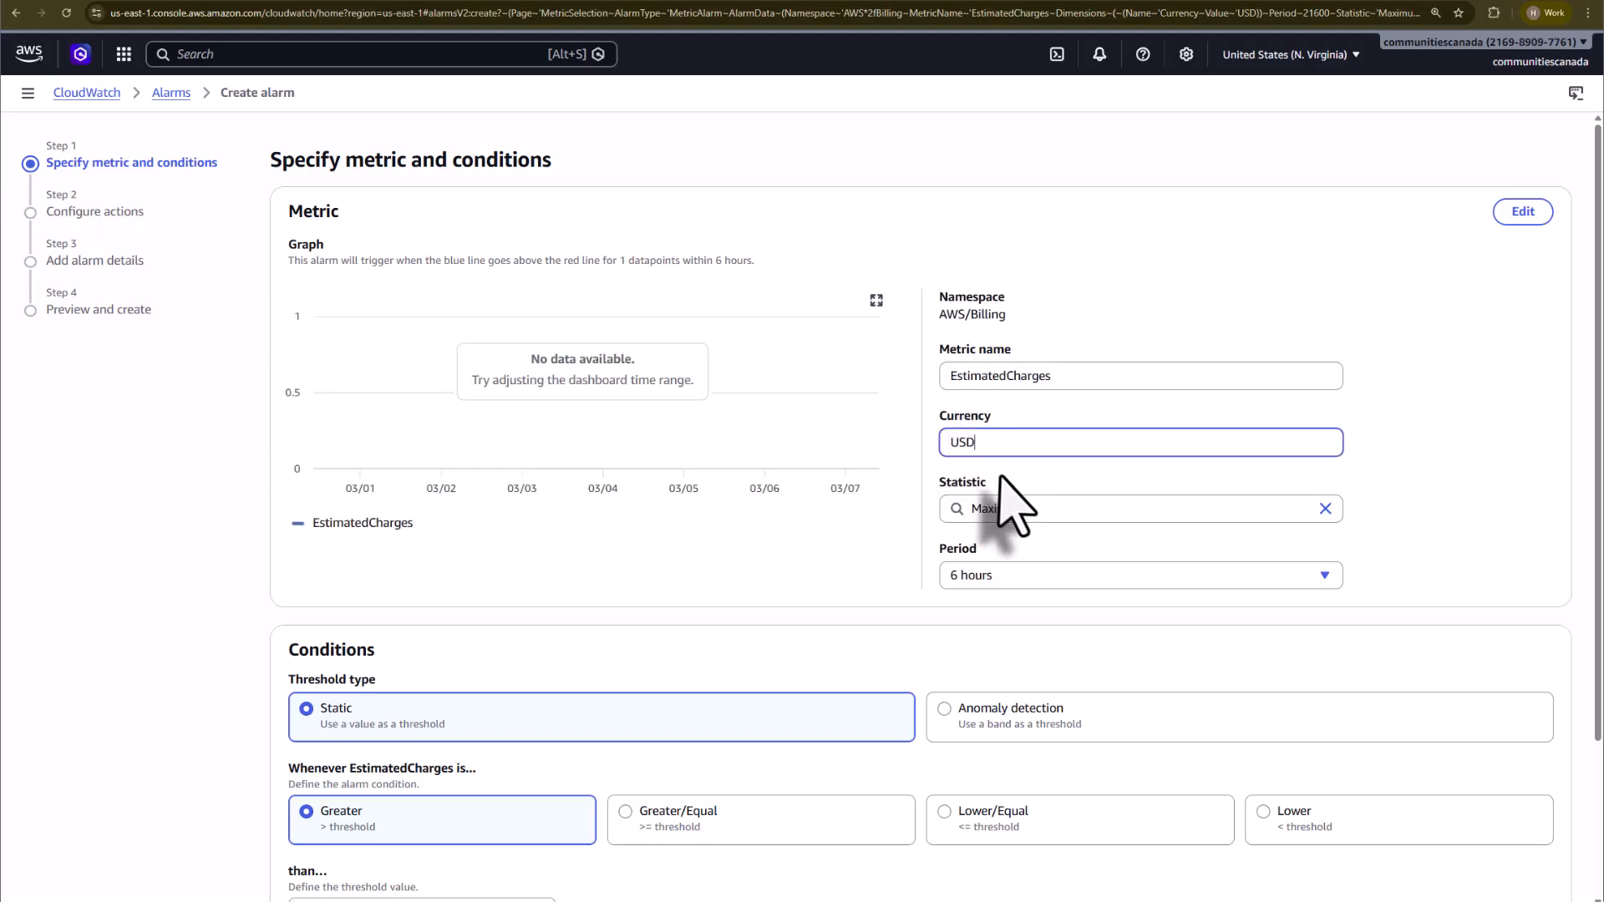
left_click(1417, 436)
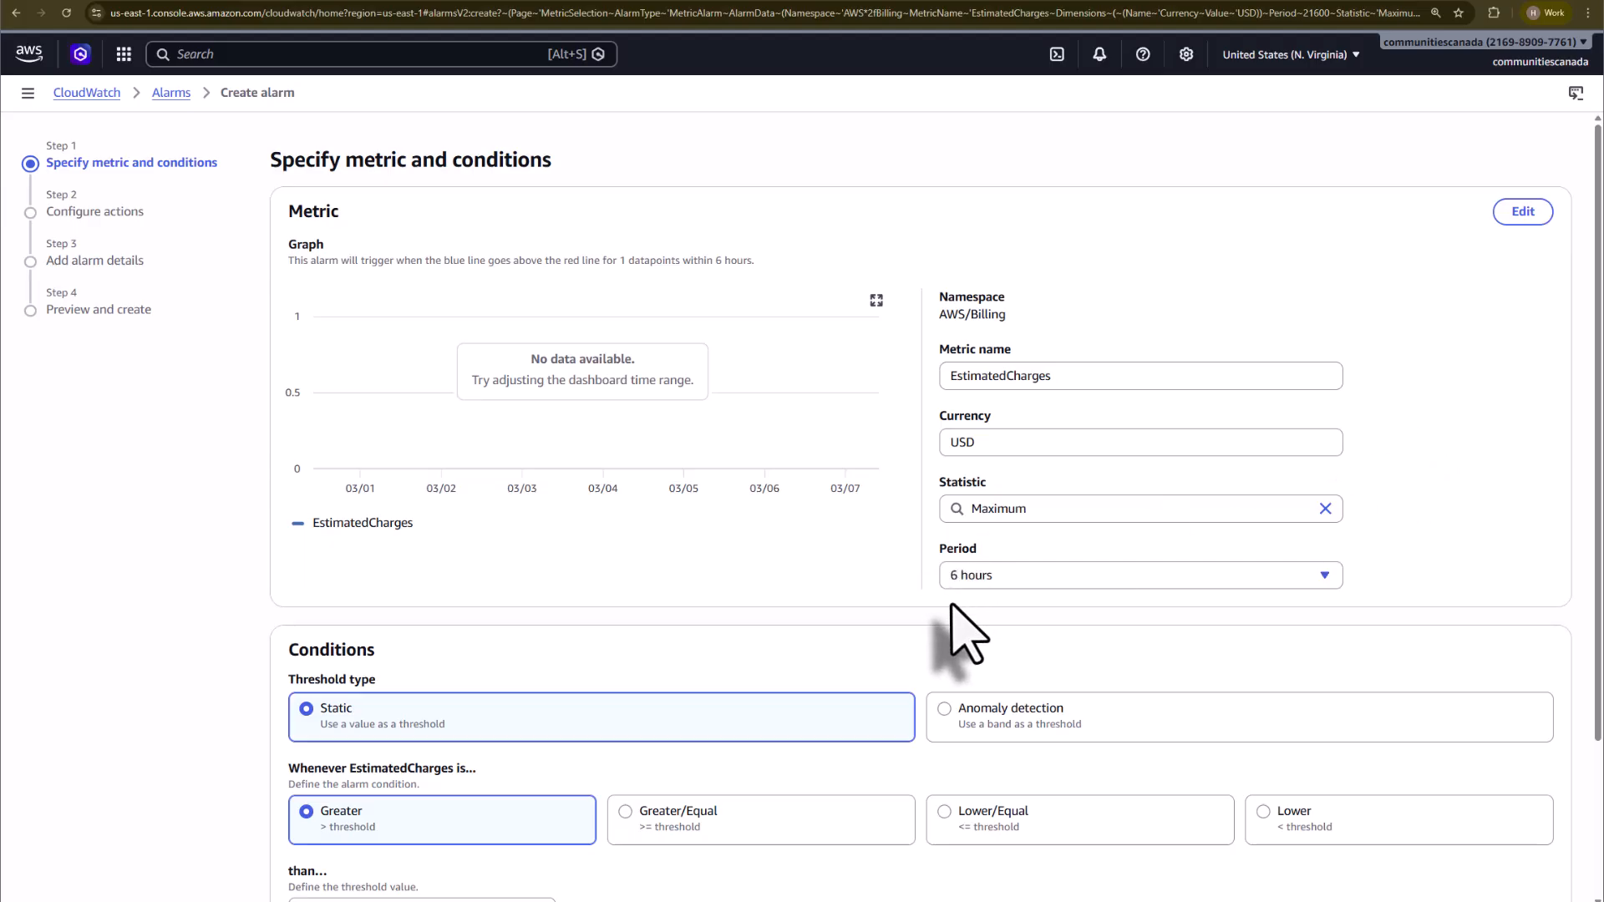
scroll(861, 609, "down", 3)
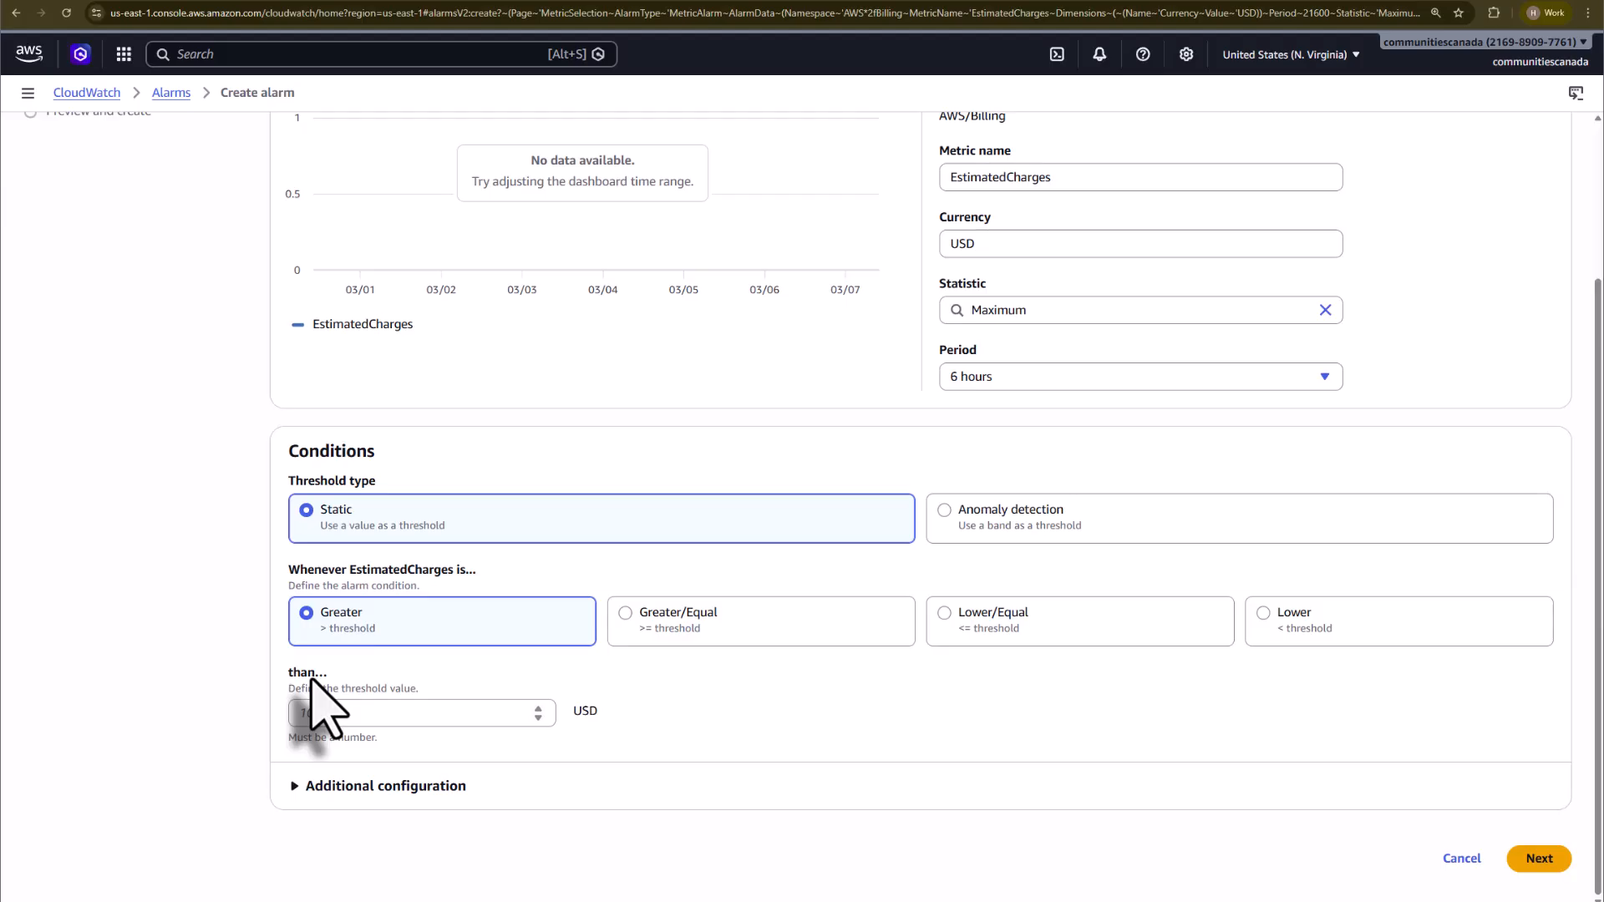
left_click(332, 720)
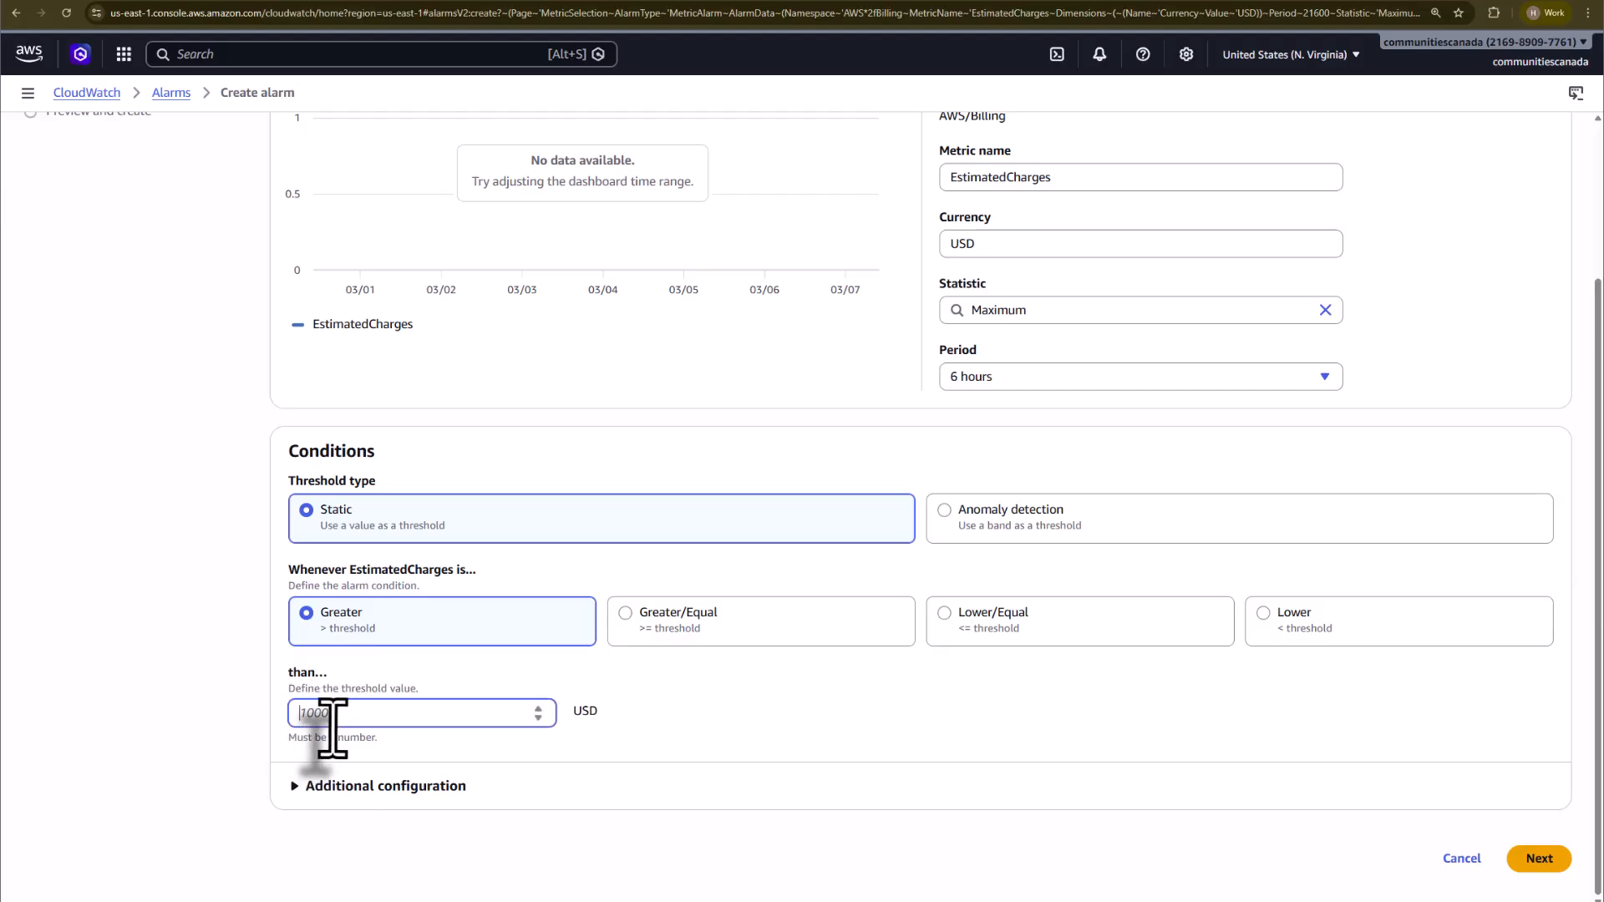
left_click(710, 725)
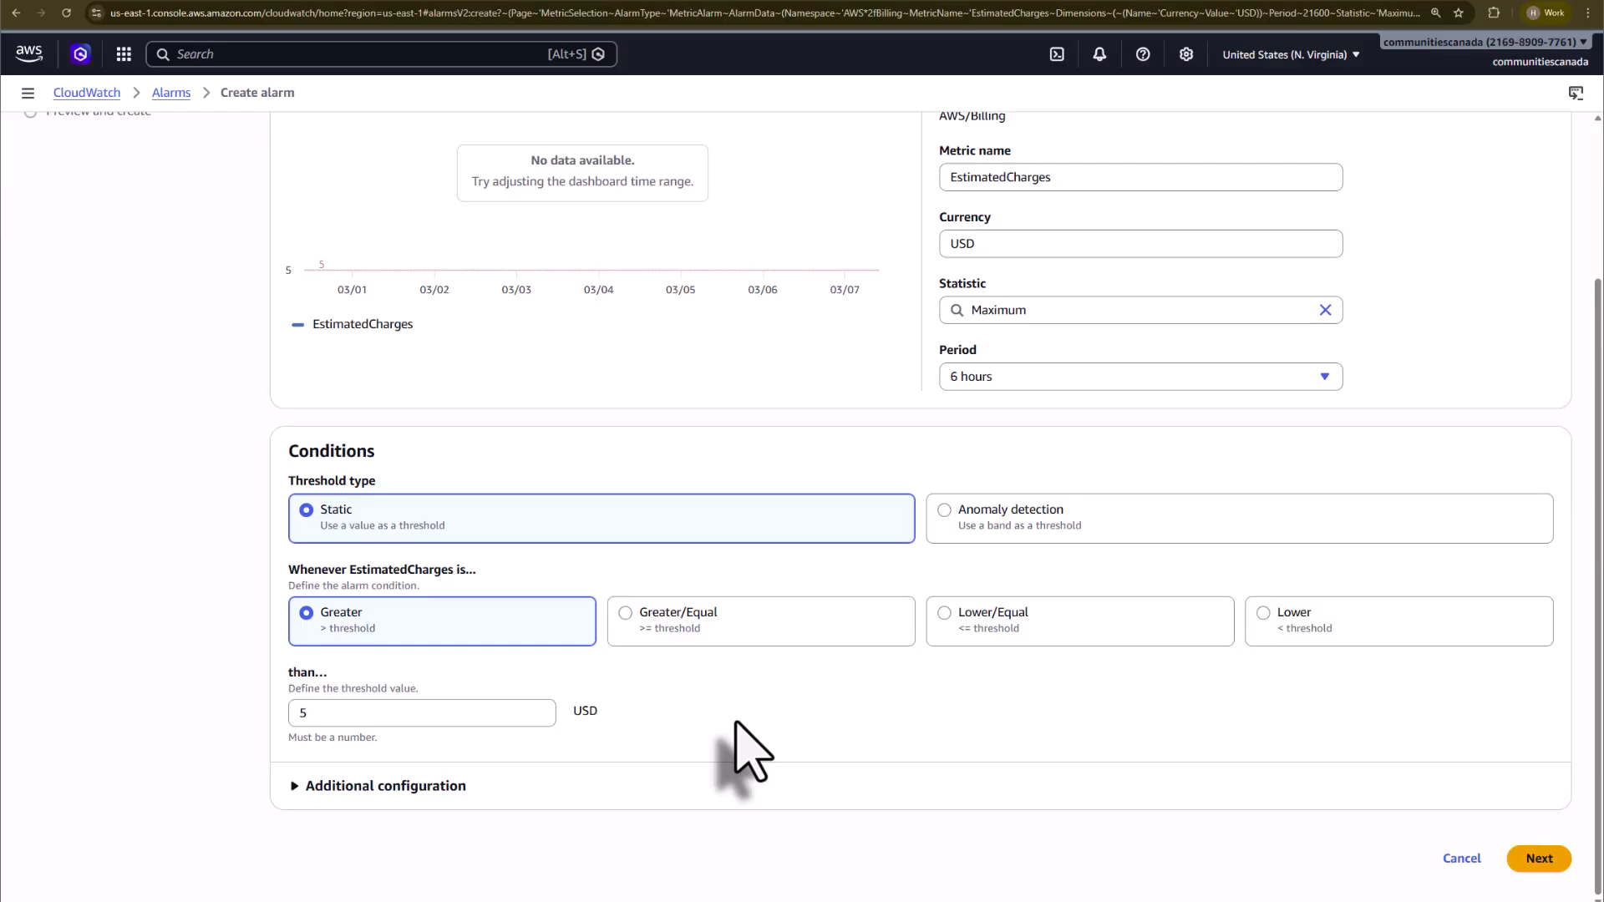
left_click(411, 788)
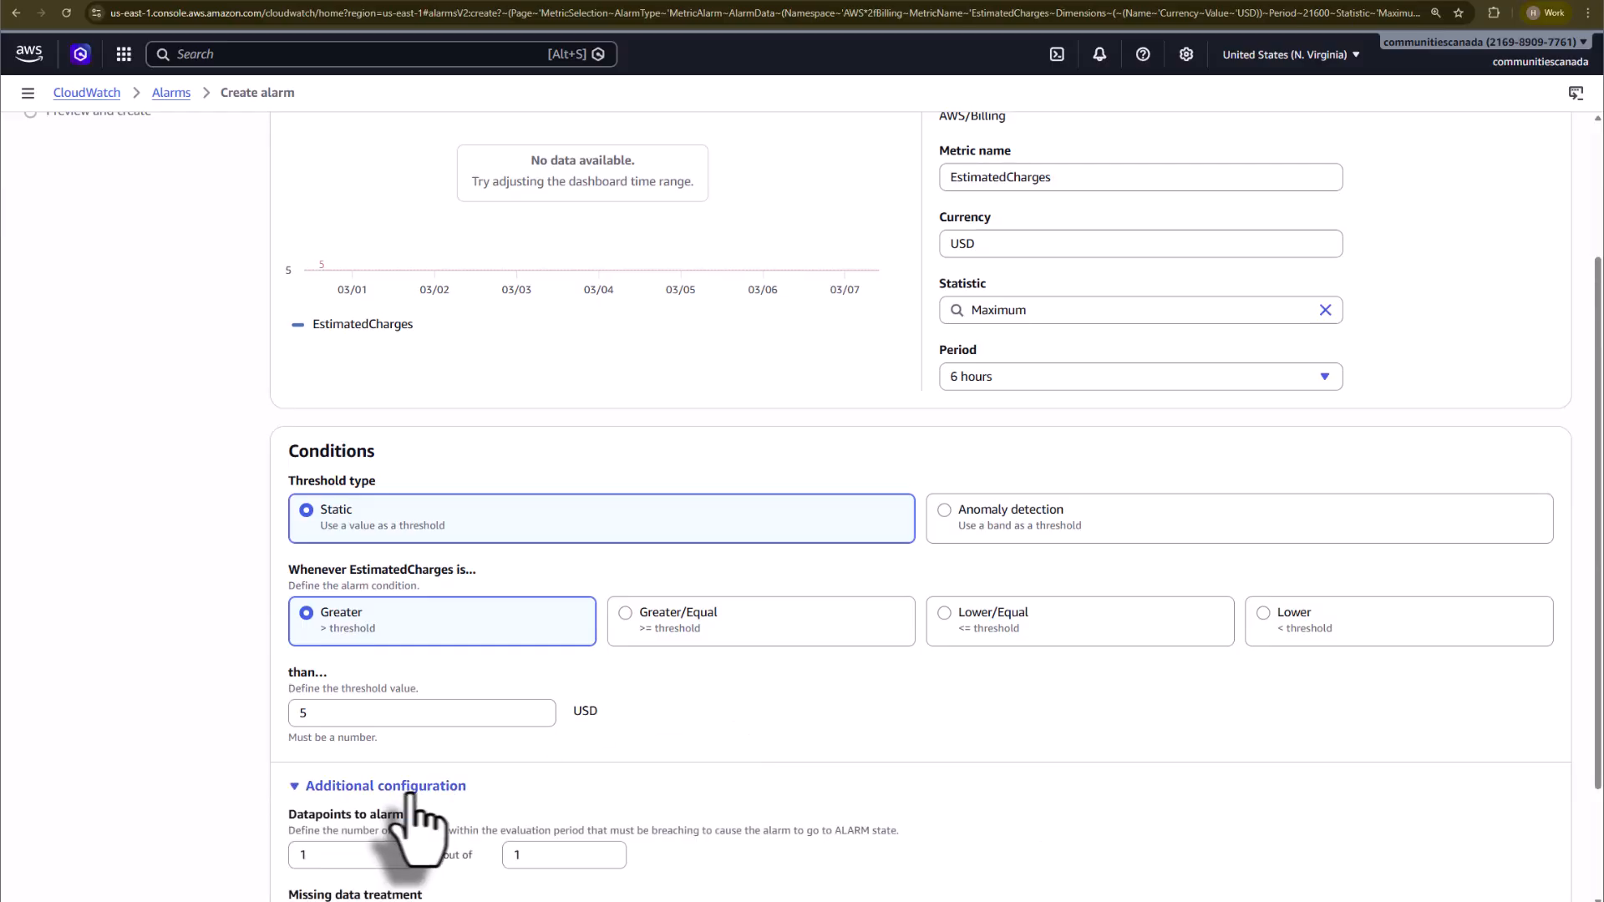
scroll(762, 616, "down", 2)
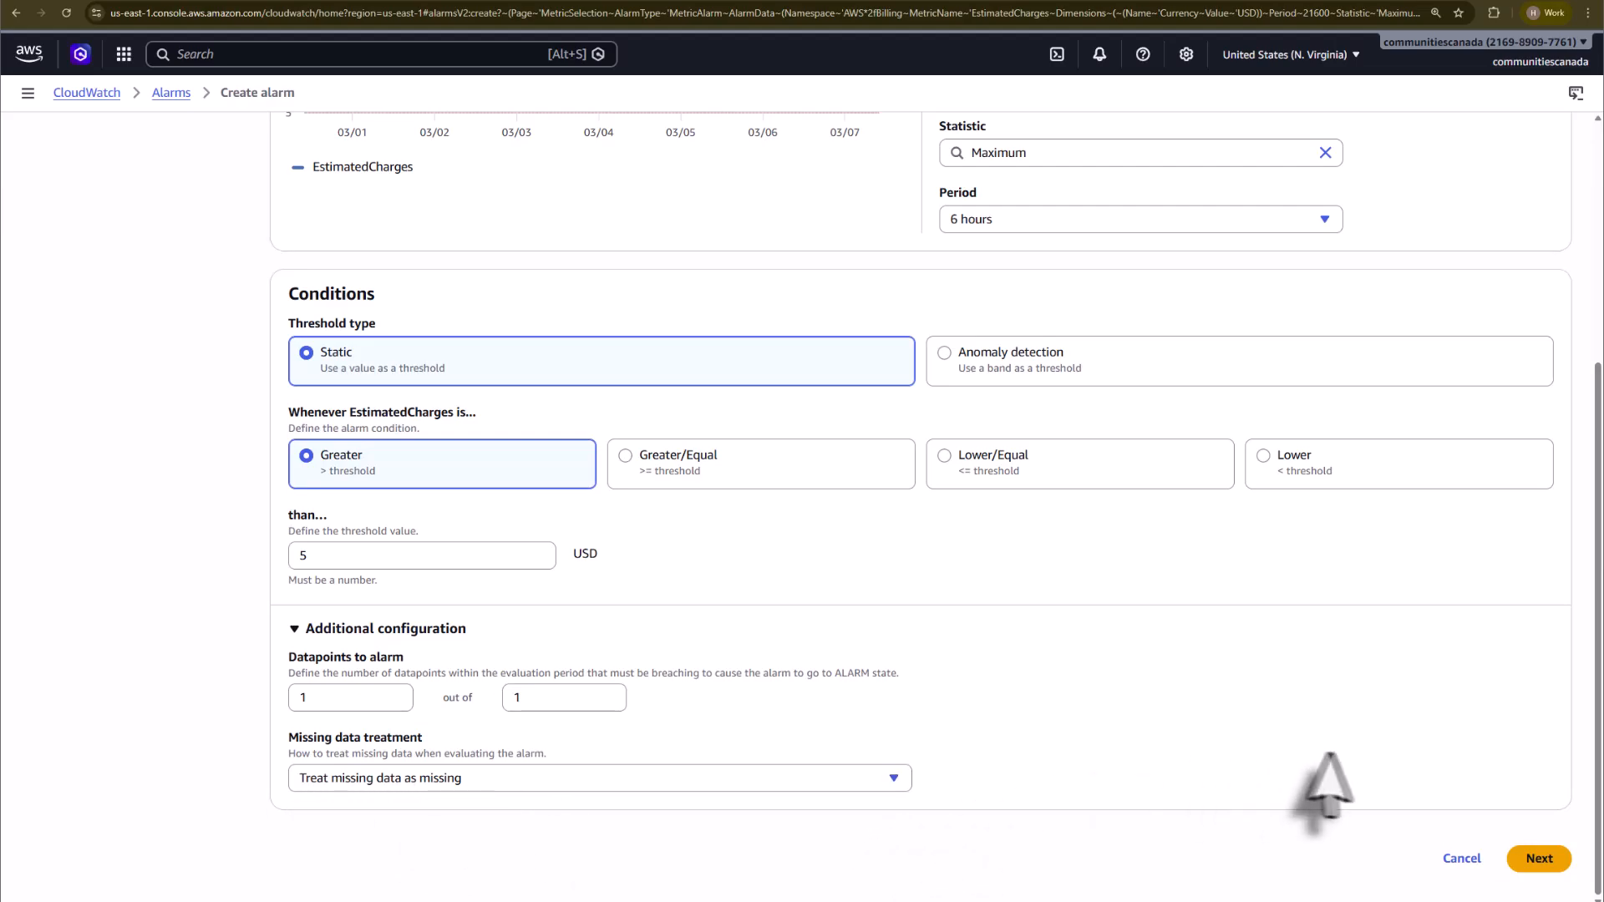
left_click(1539, 860)
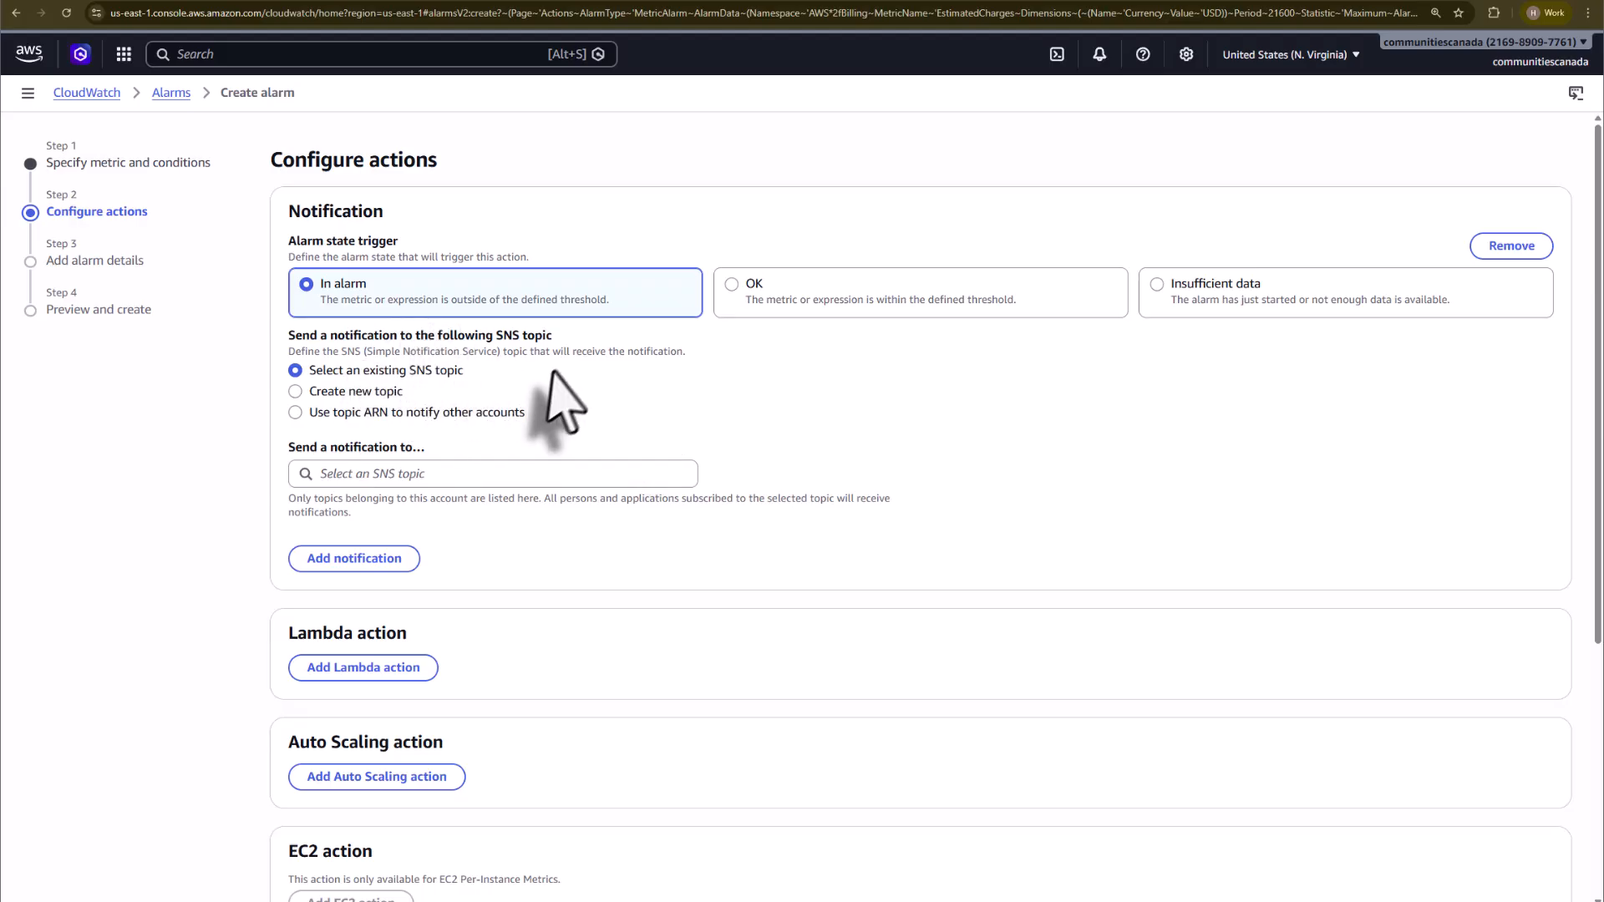
Create a new SNS topic named Default_CloudWatch_Alarms_Topic for the In alarm notification, with the administrator's email as endpoint
left_click(294, 392)
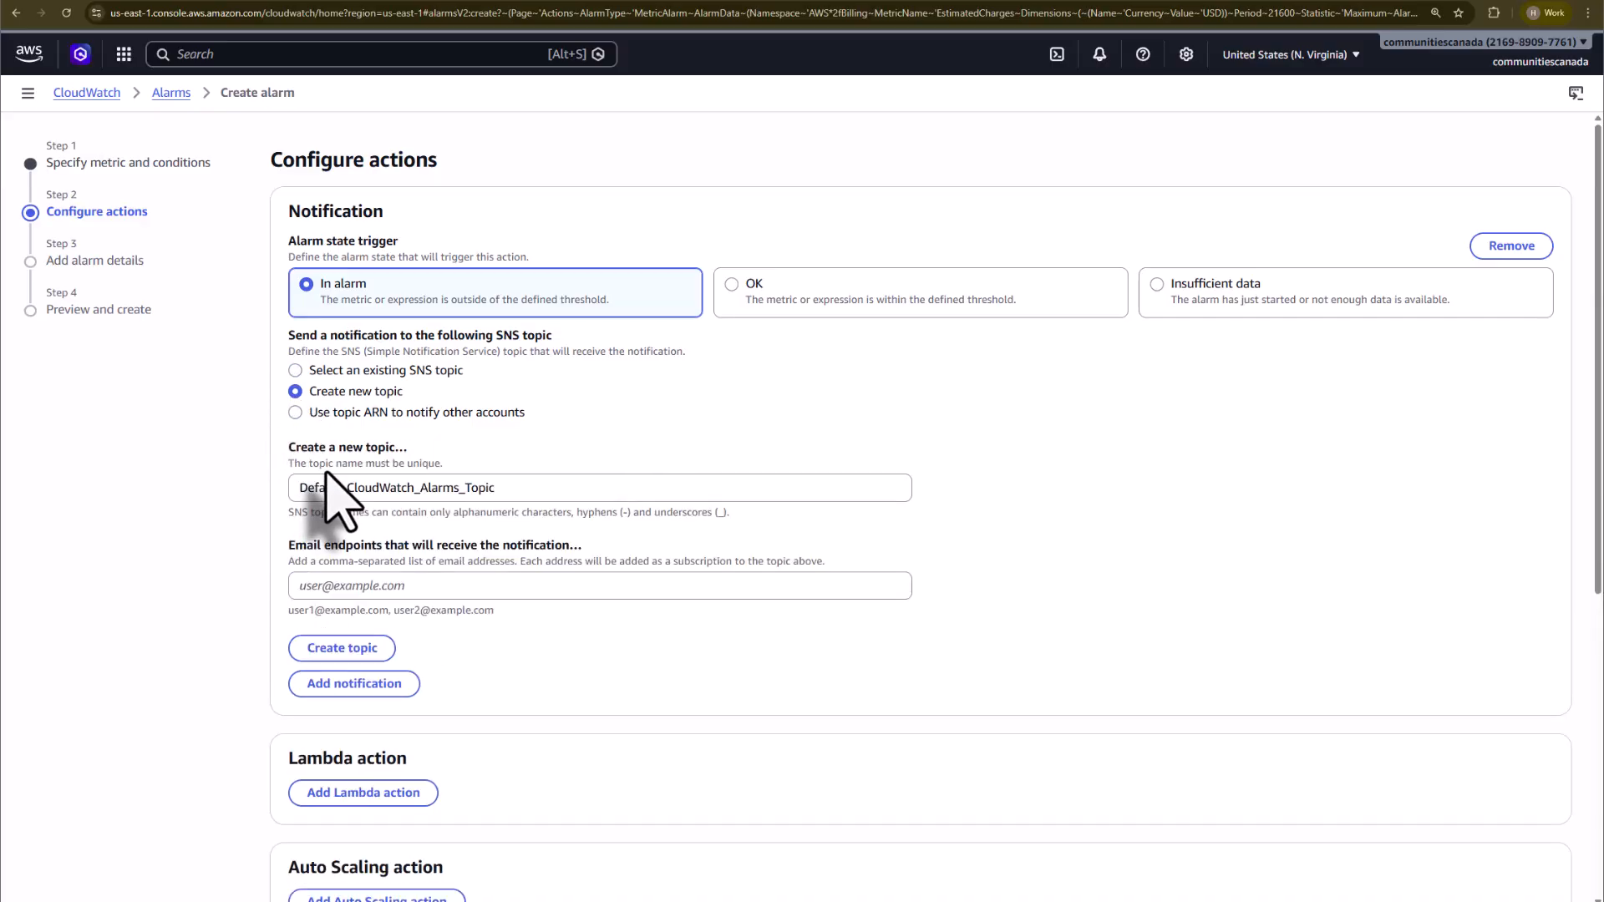
left_click(295, 370)
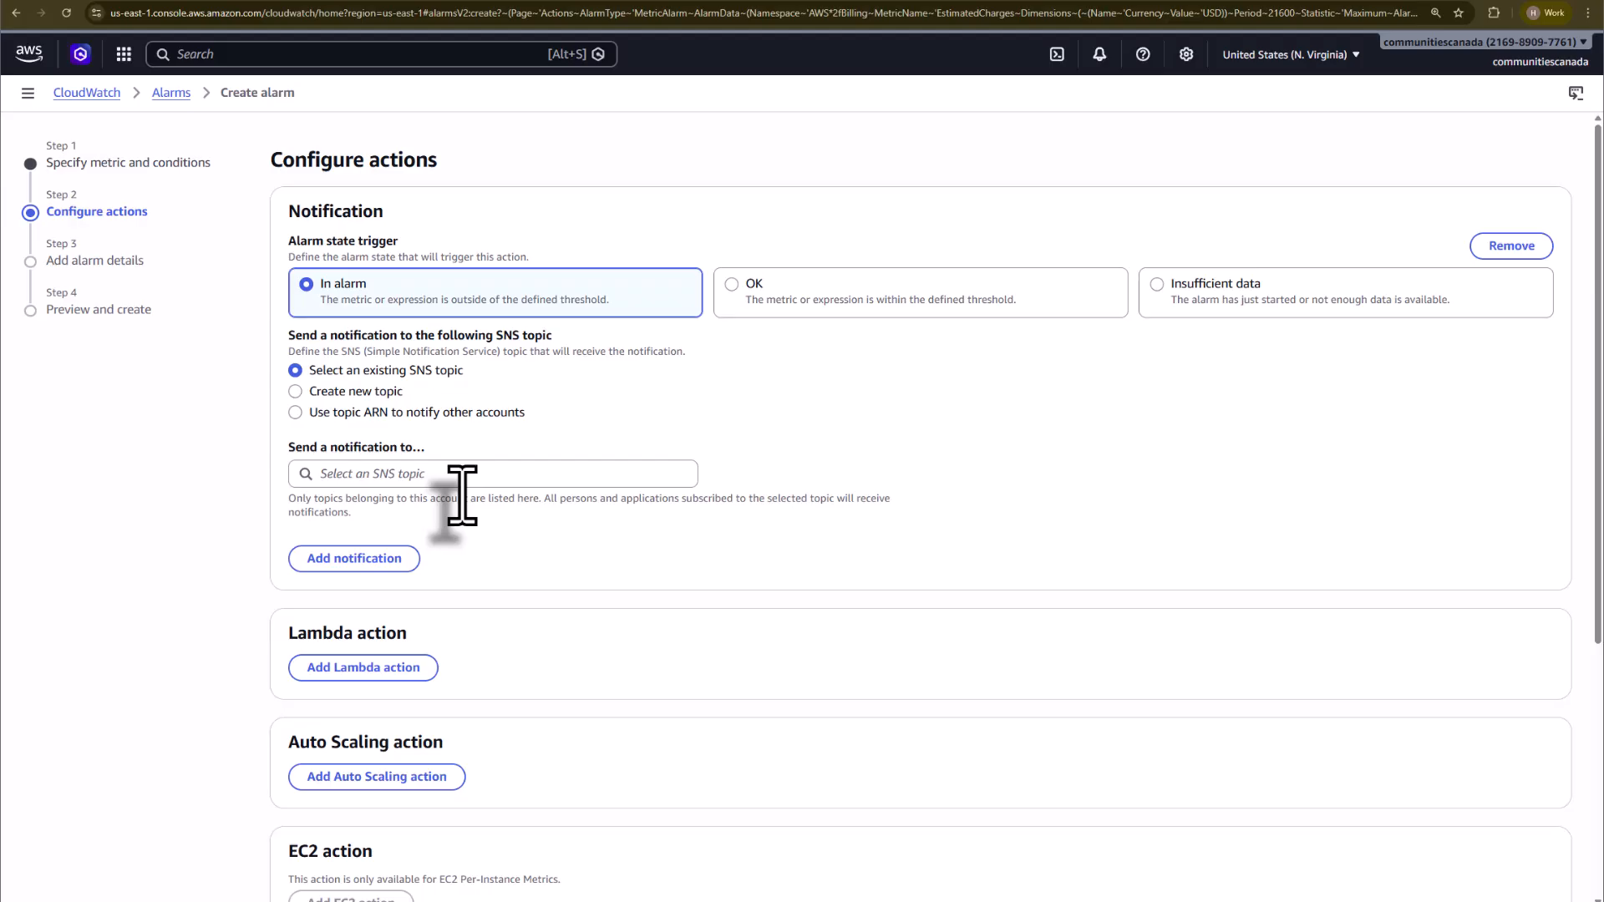
left_click(294, 392)
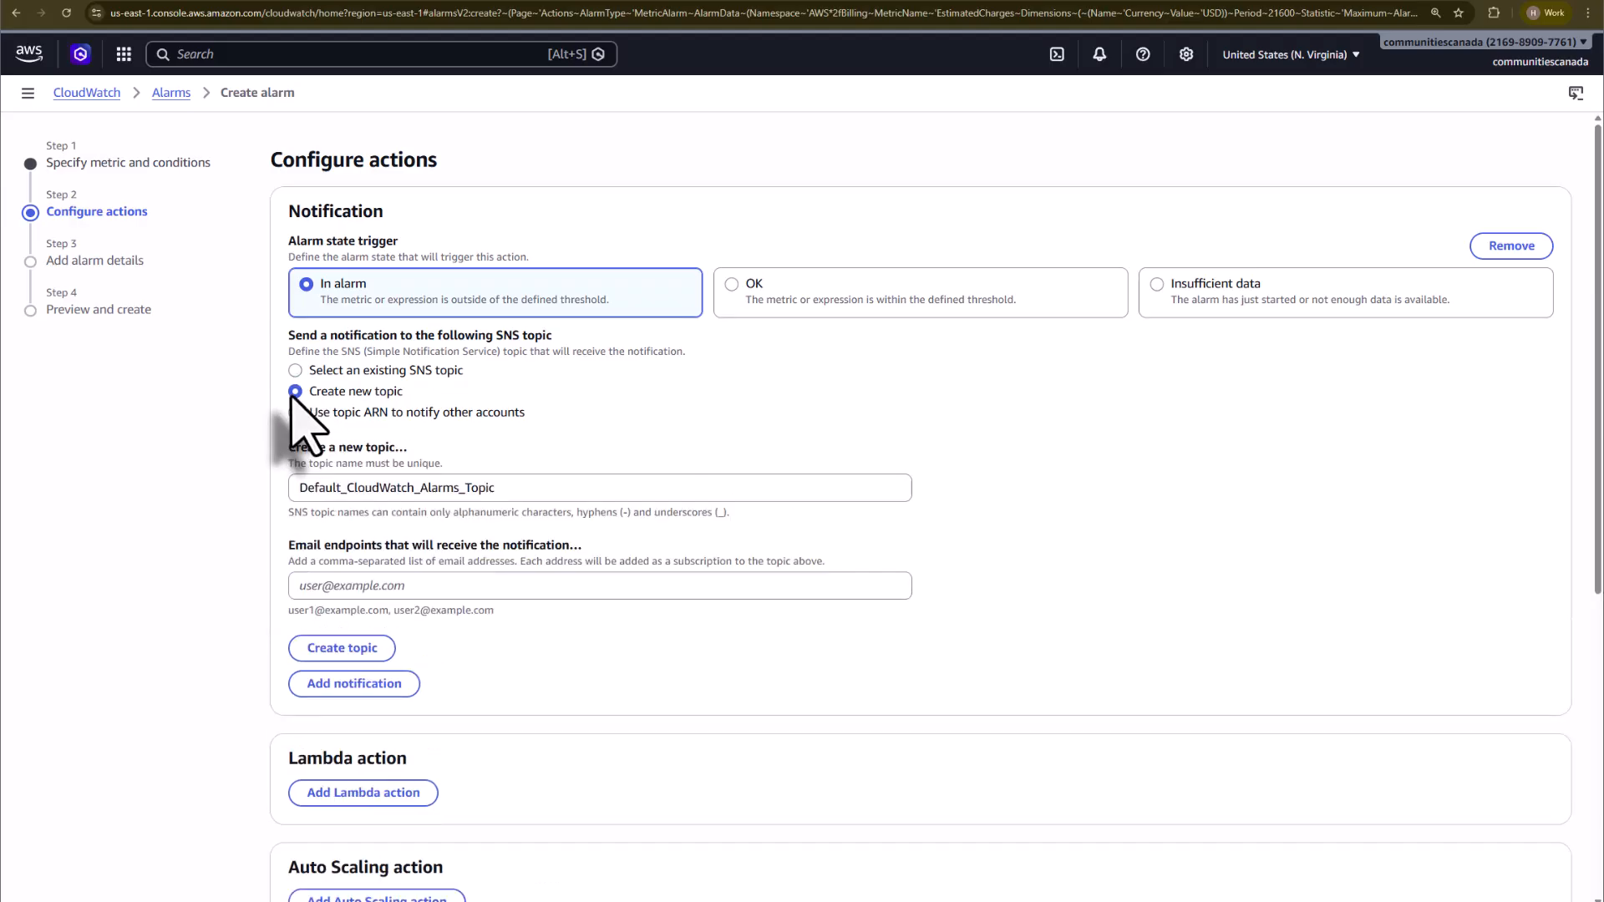
left_click(383, 586)
key("ctrl+v")
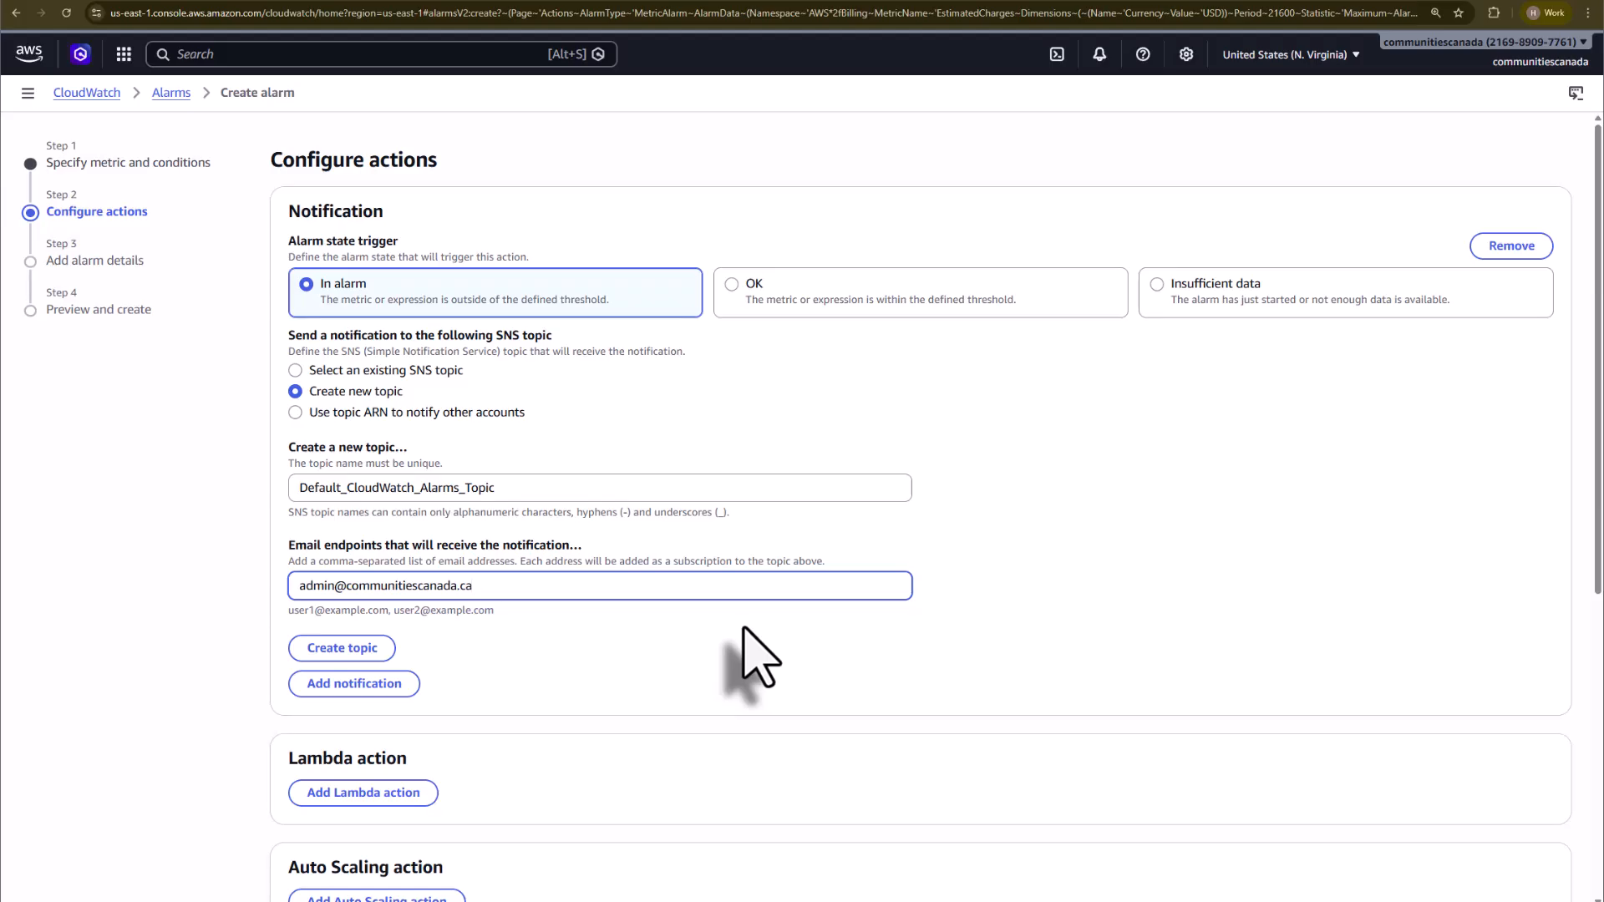
left_click(370, 649)
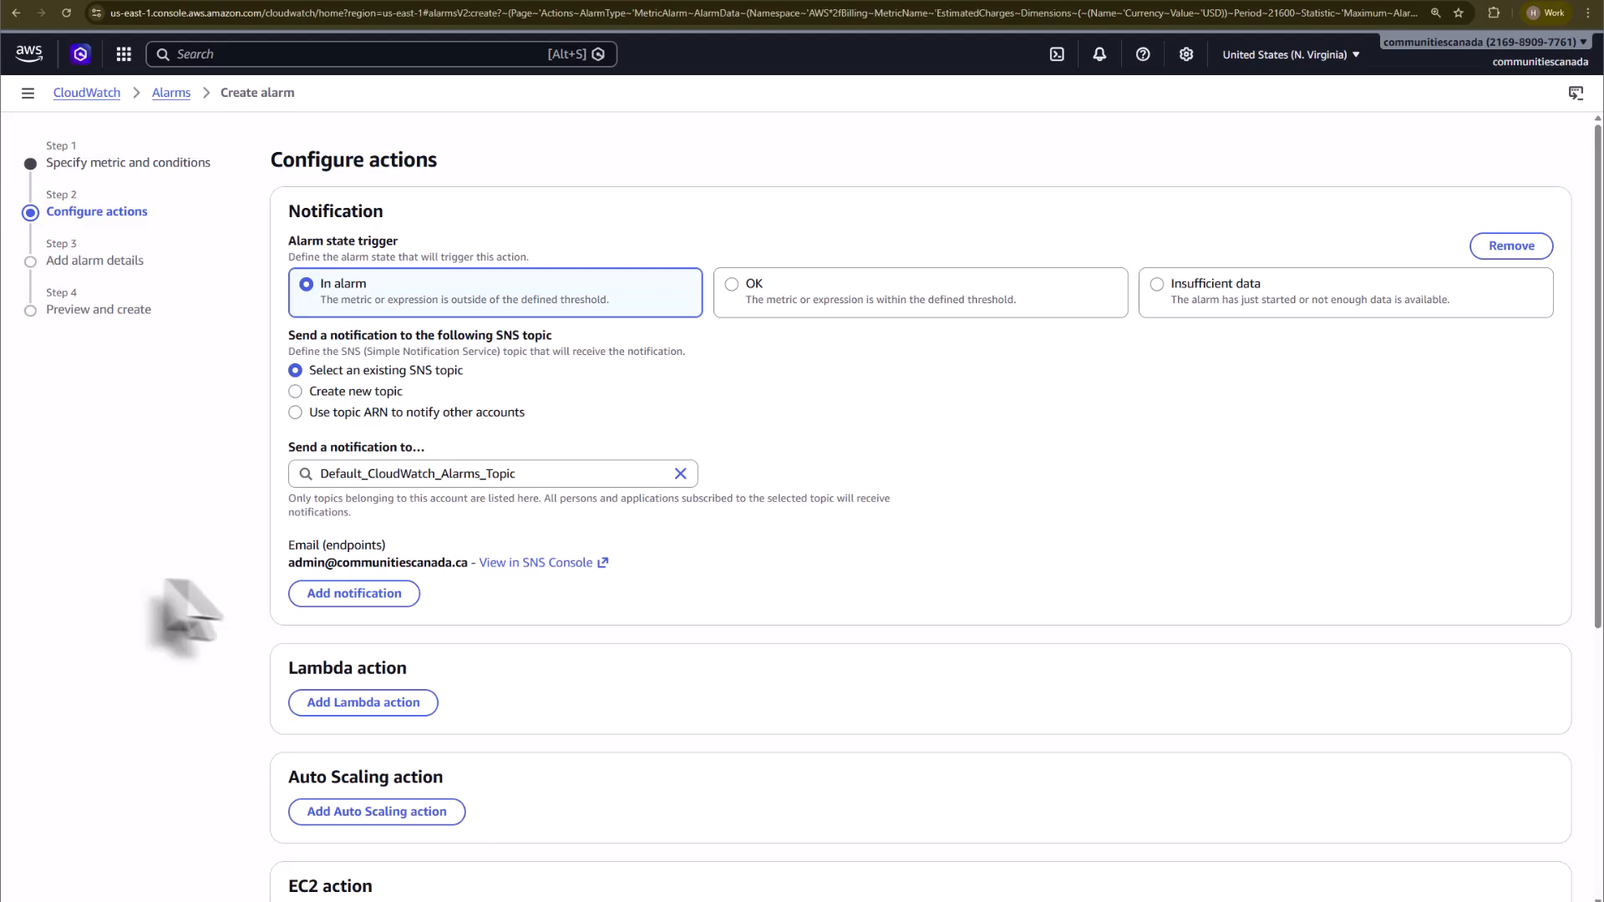
left_click(330, 593)
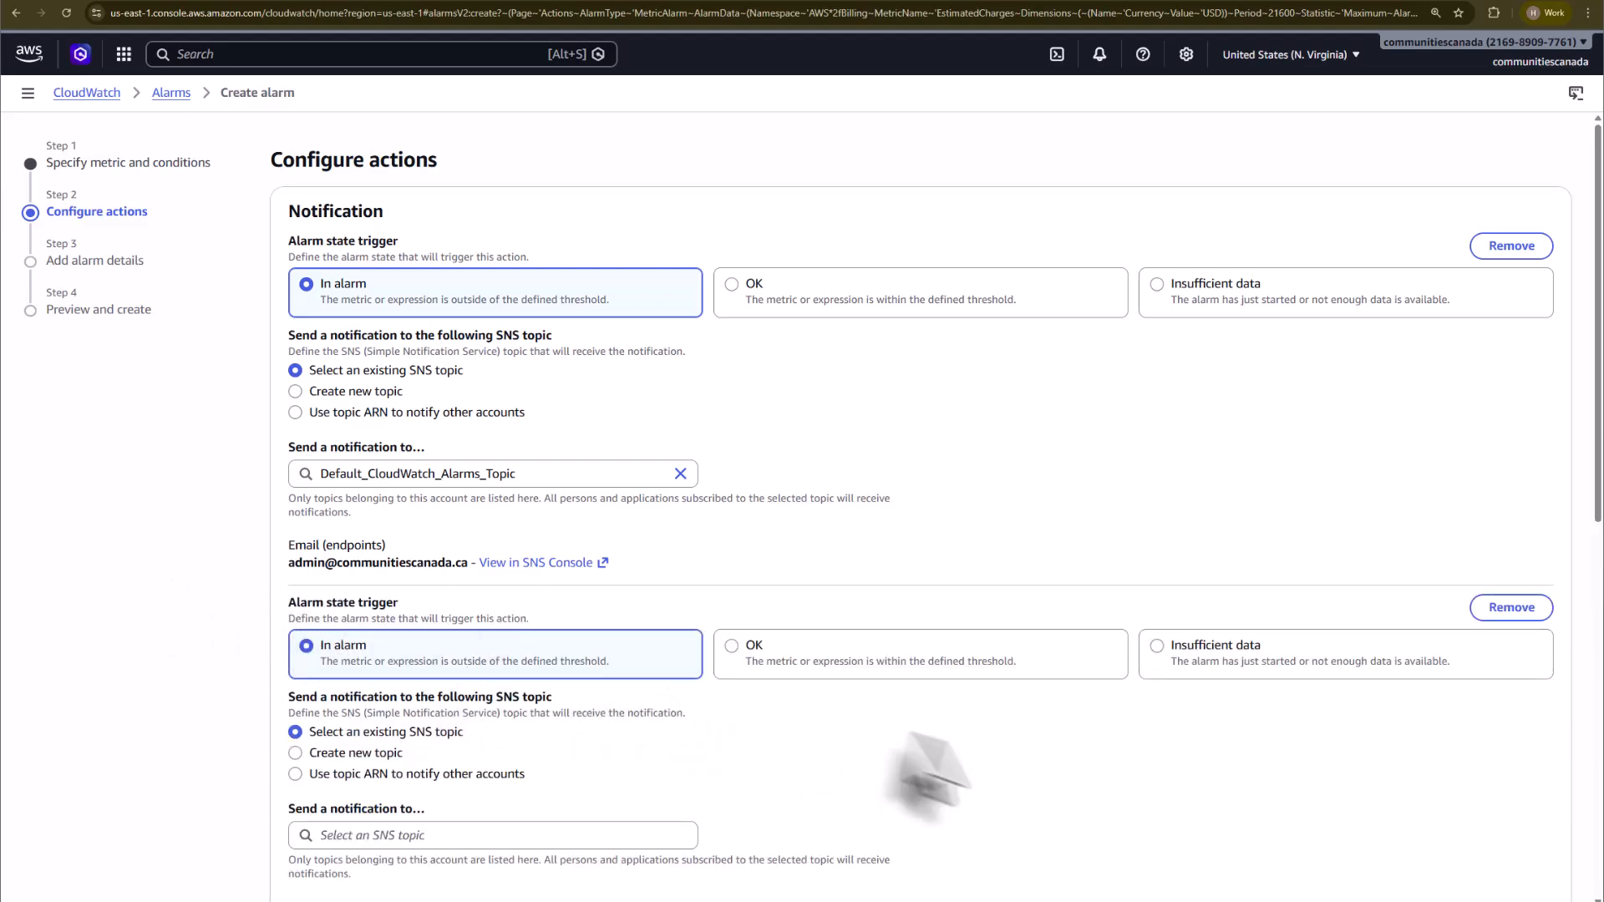
scroll(1053, 735, "down", 2)
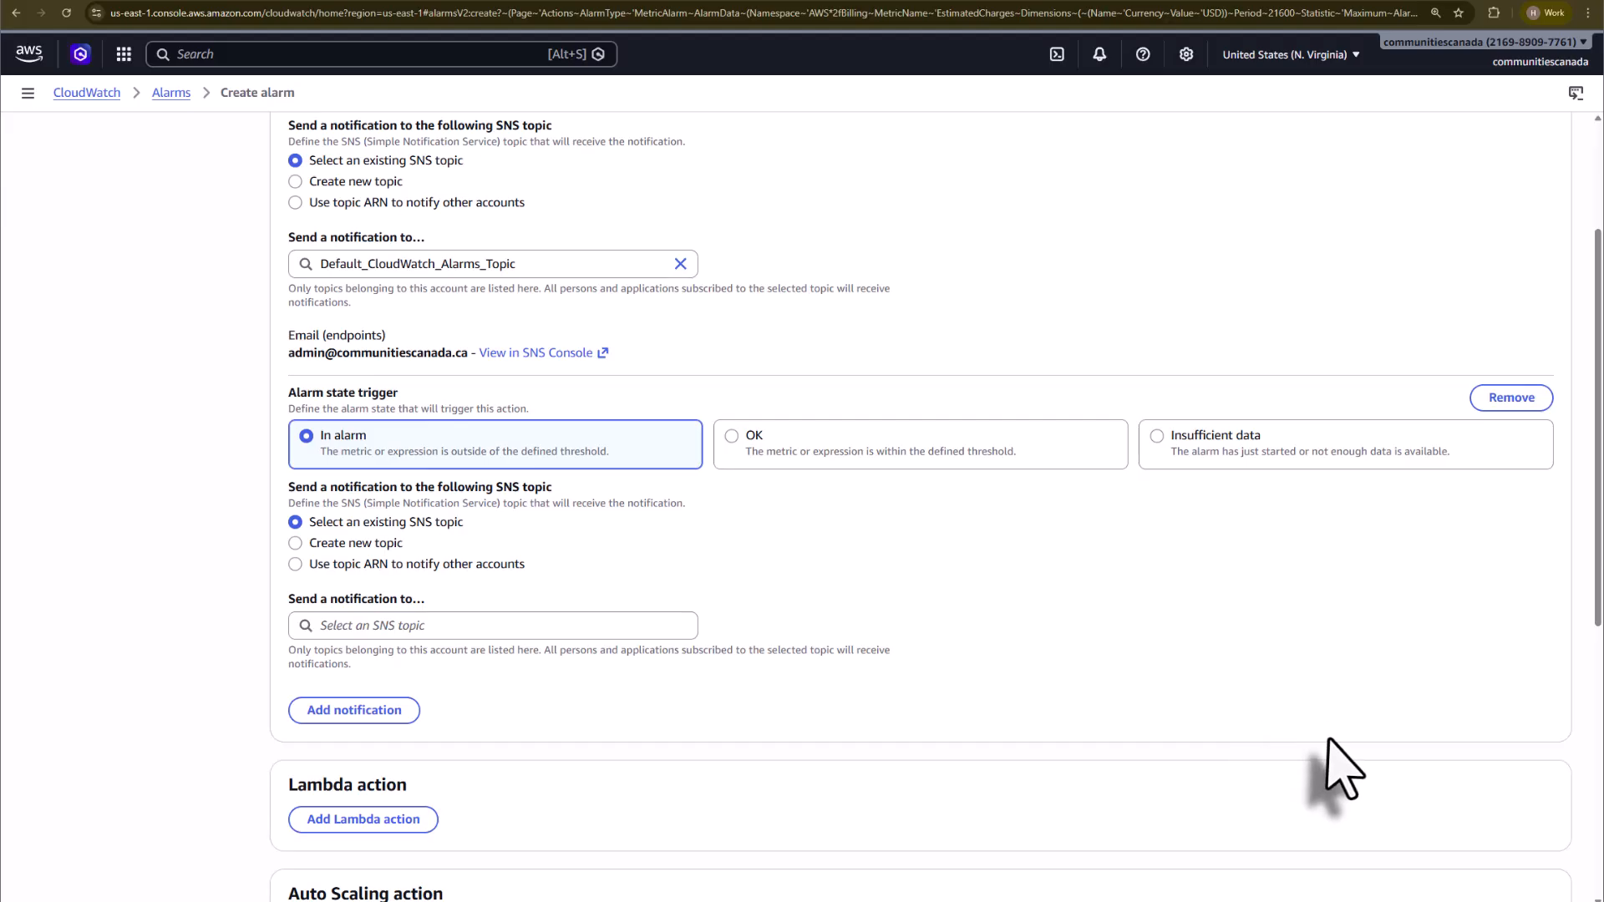
left_click(1511, 398)
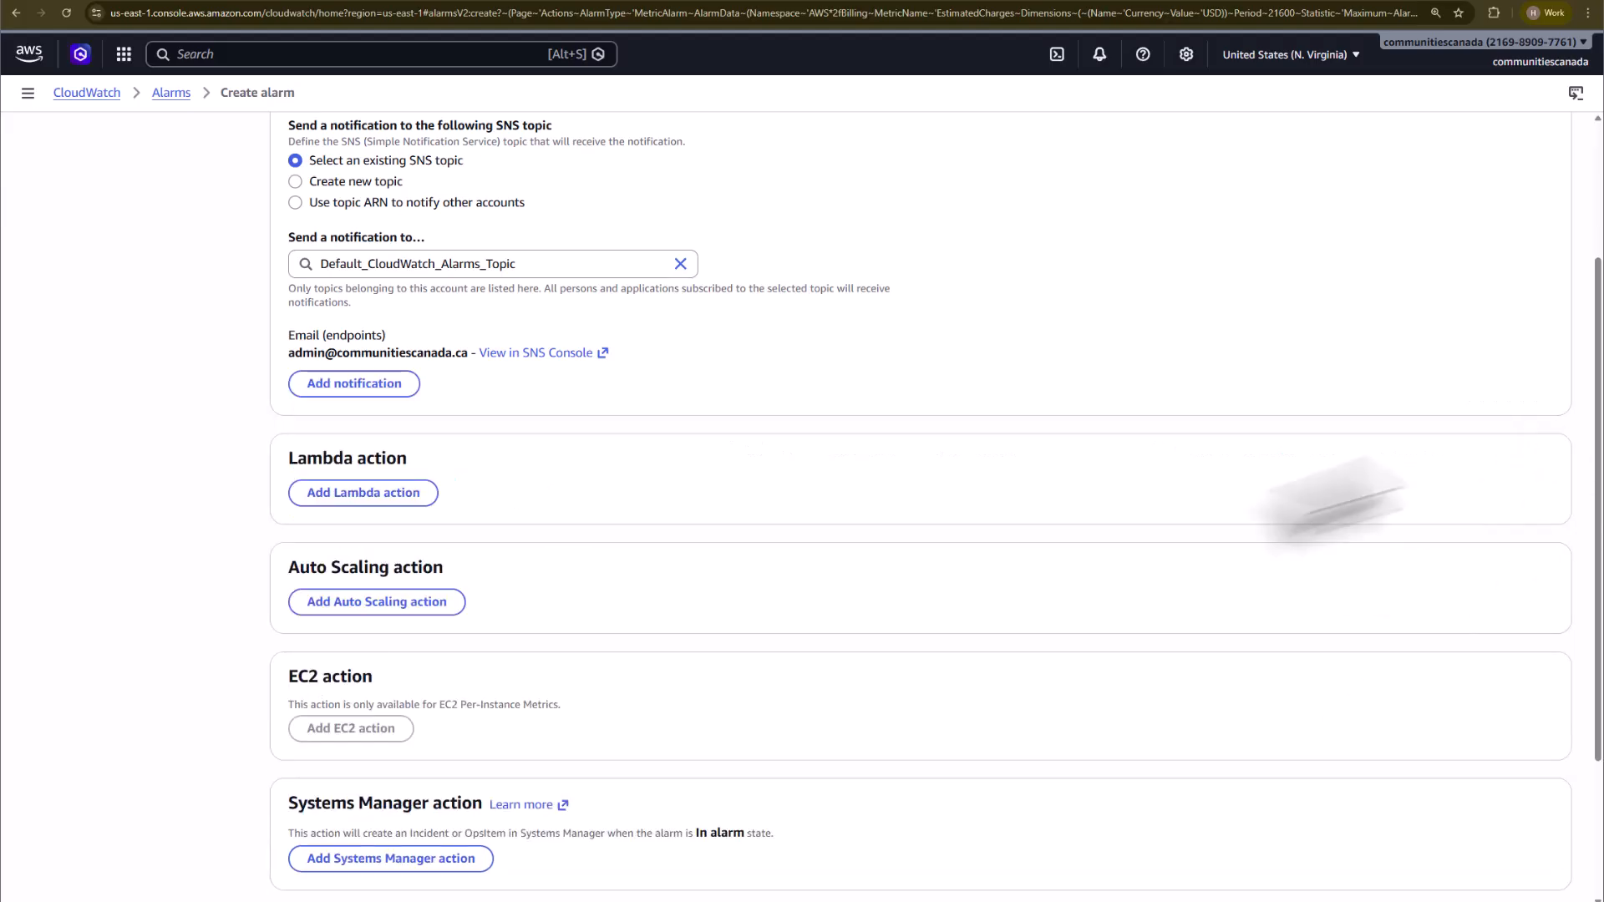
scroll(1241, 585, "up", 2)
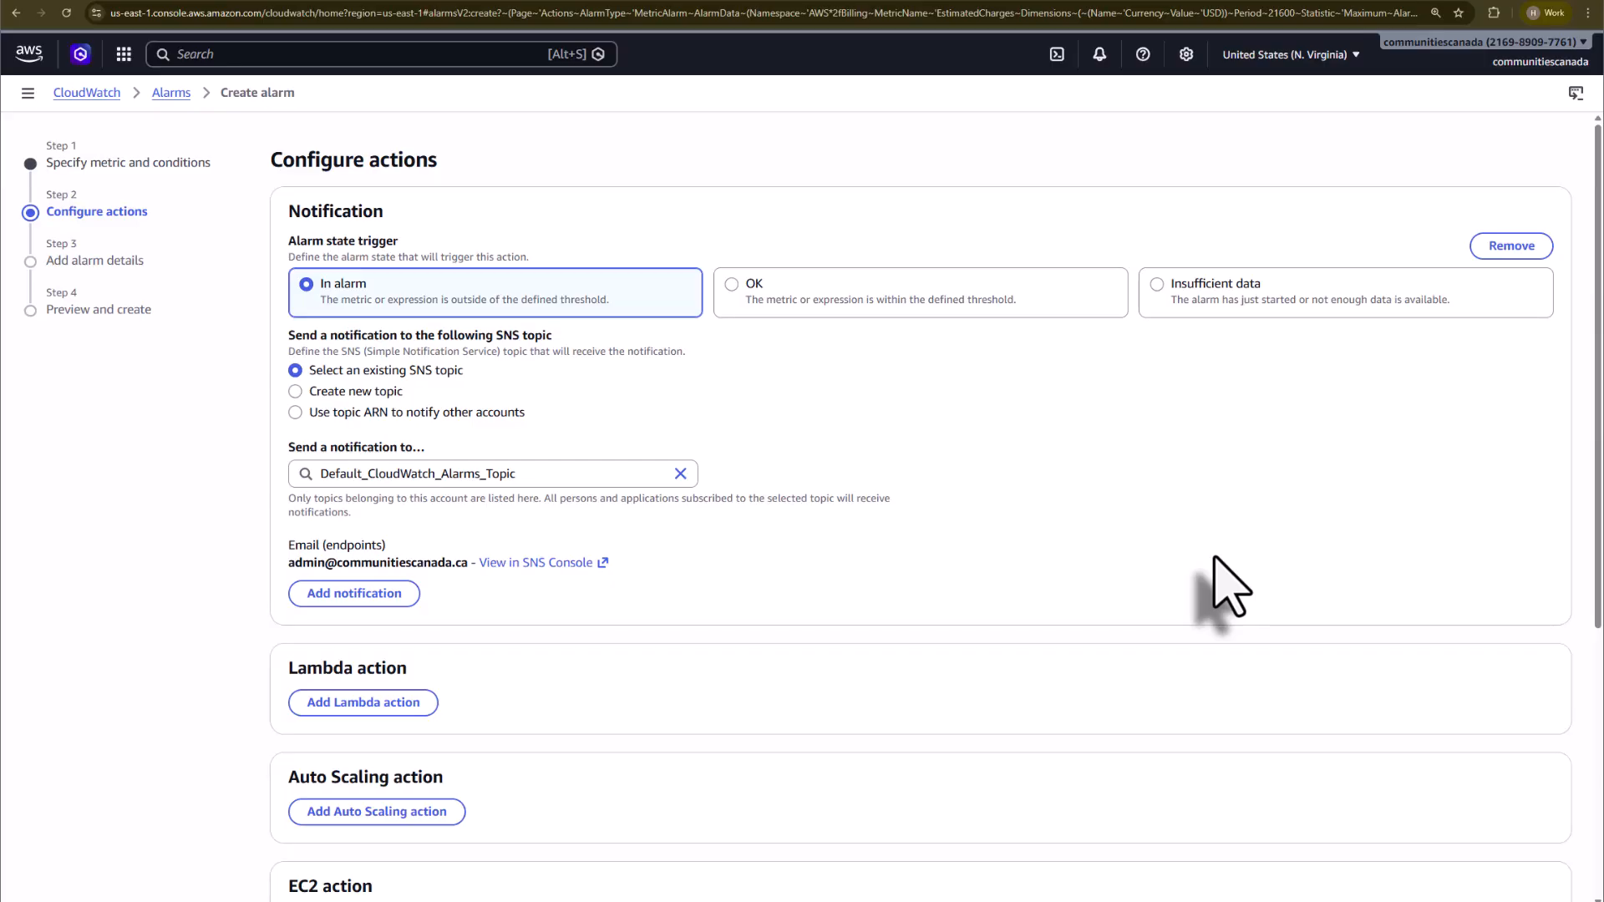
Continue to the alarm details, name the alarm "Cocan Billing Alarm" and create it from the preview
scroll(1074, 644, "down", 4)
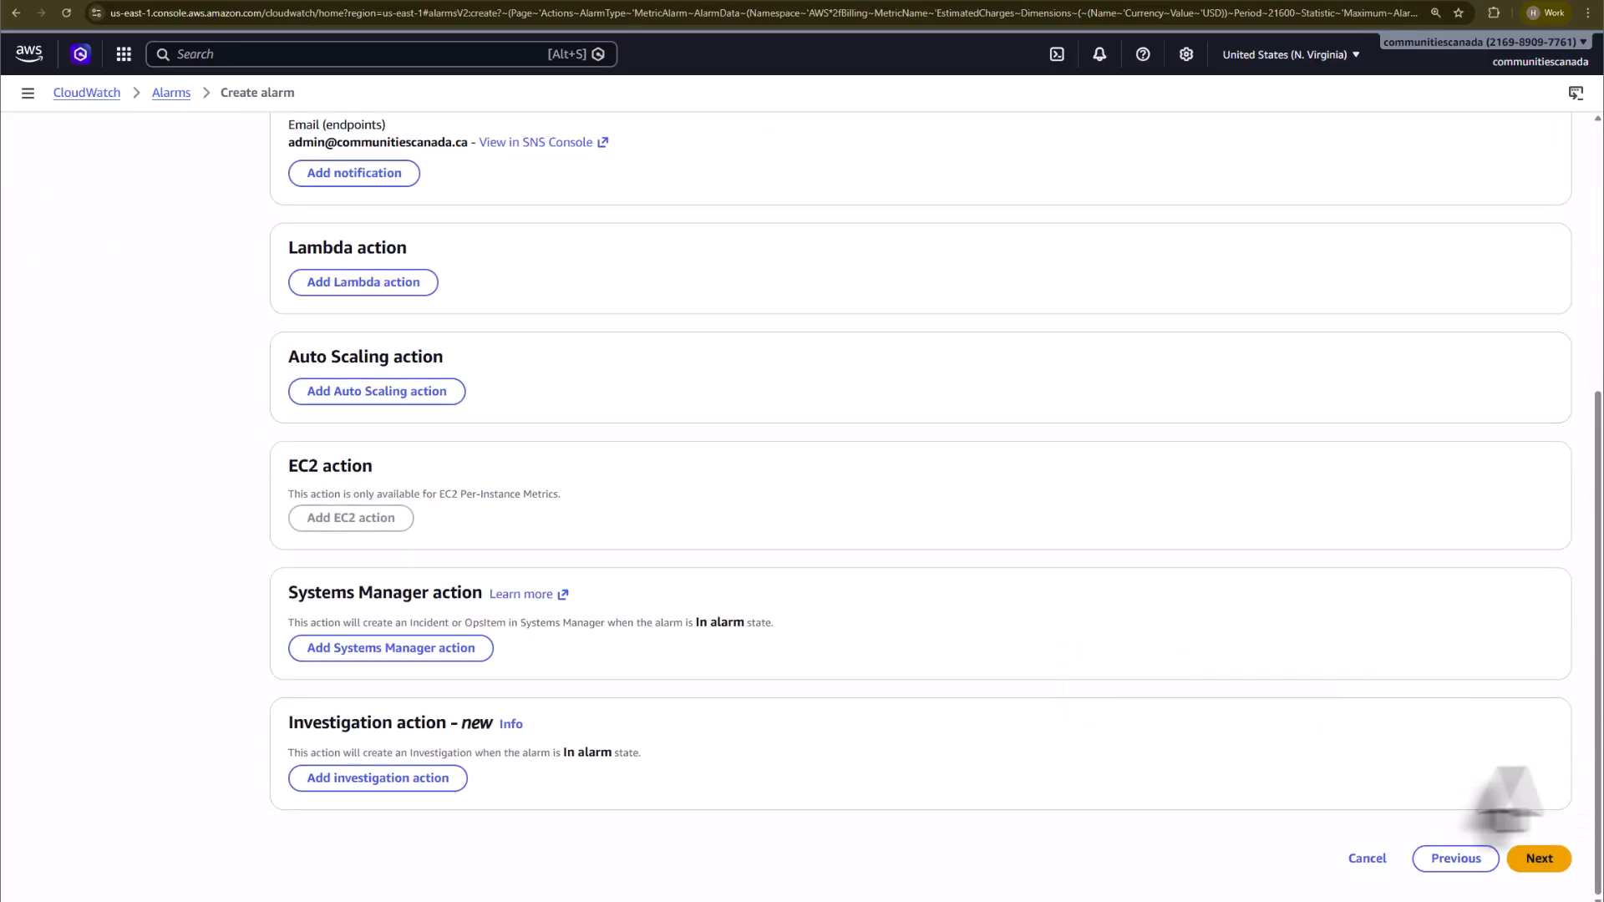
left_click(1539, 859)
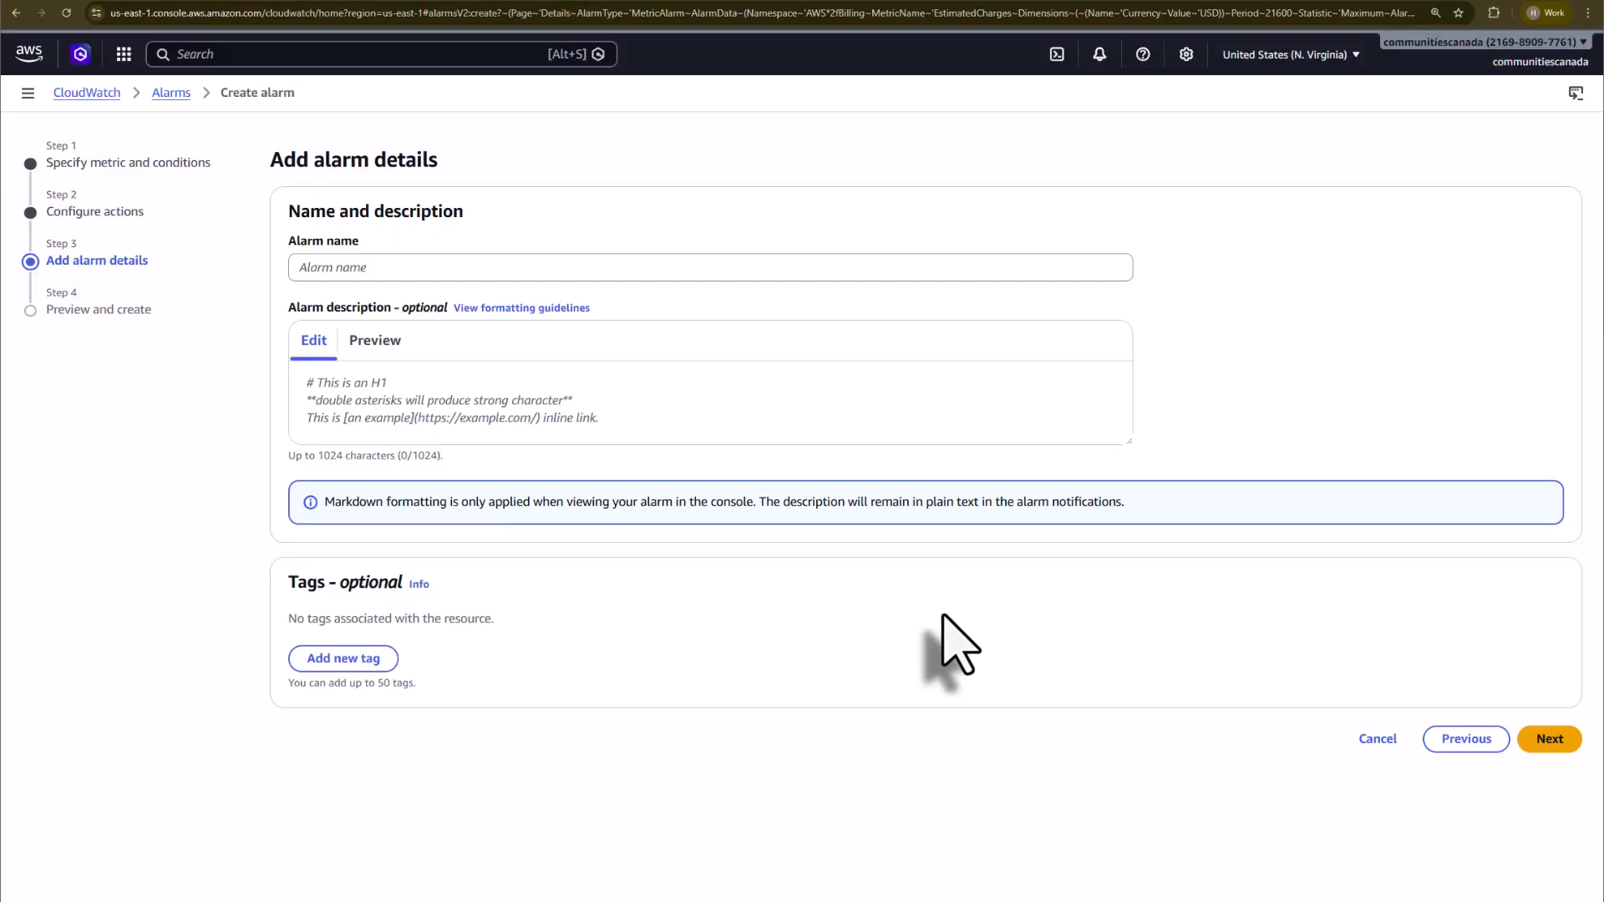
left_click(405, 268)
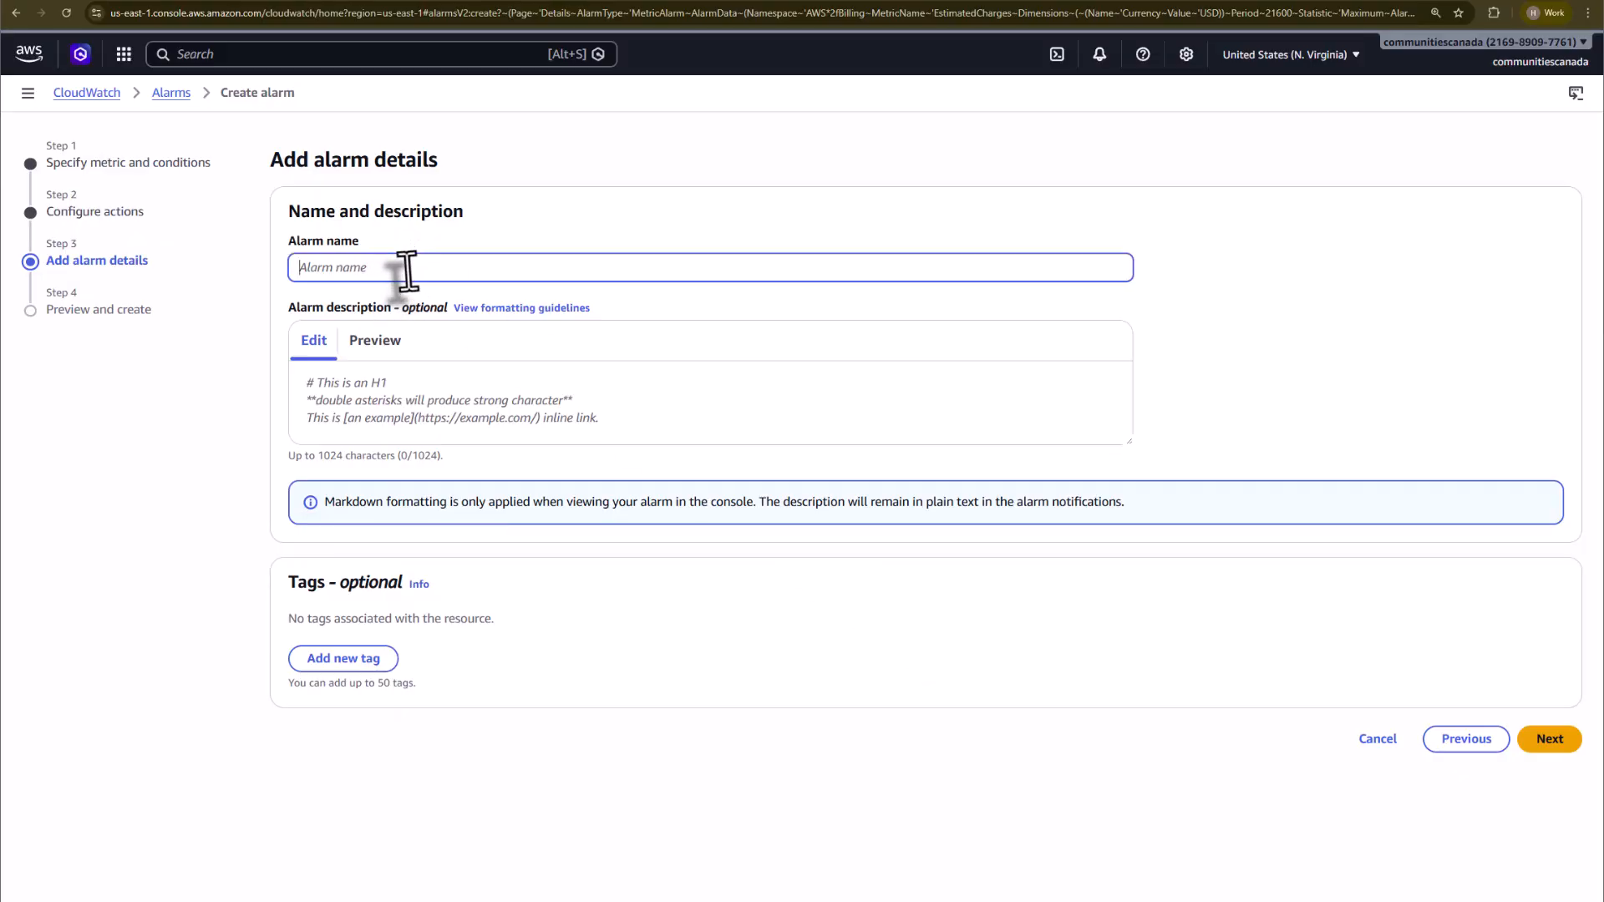
type("Cocan Billing Alarm")
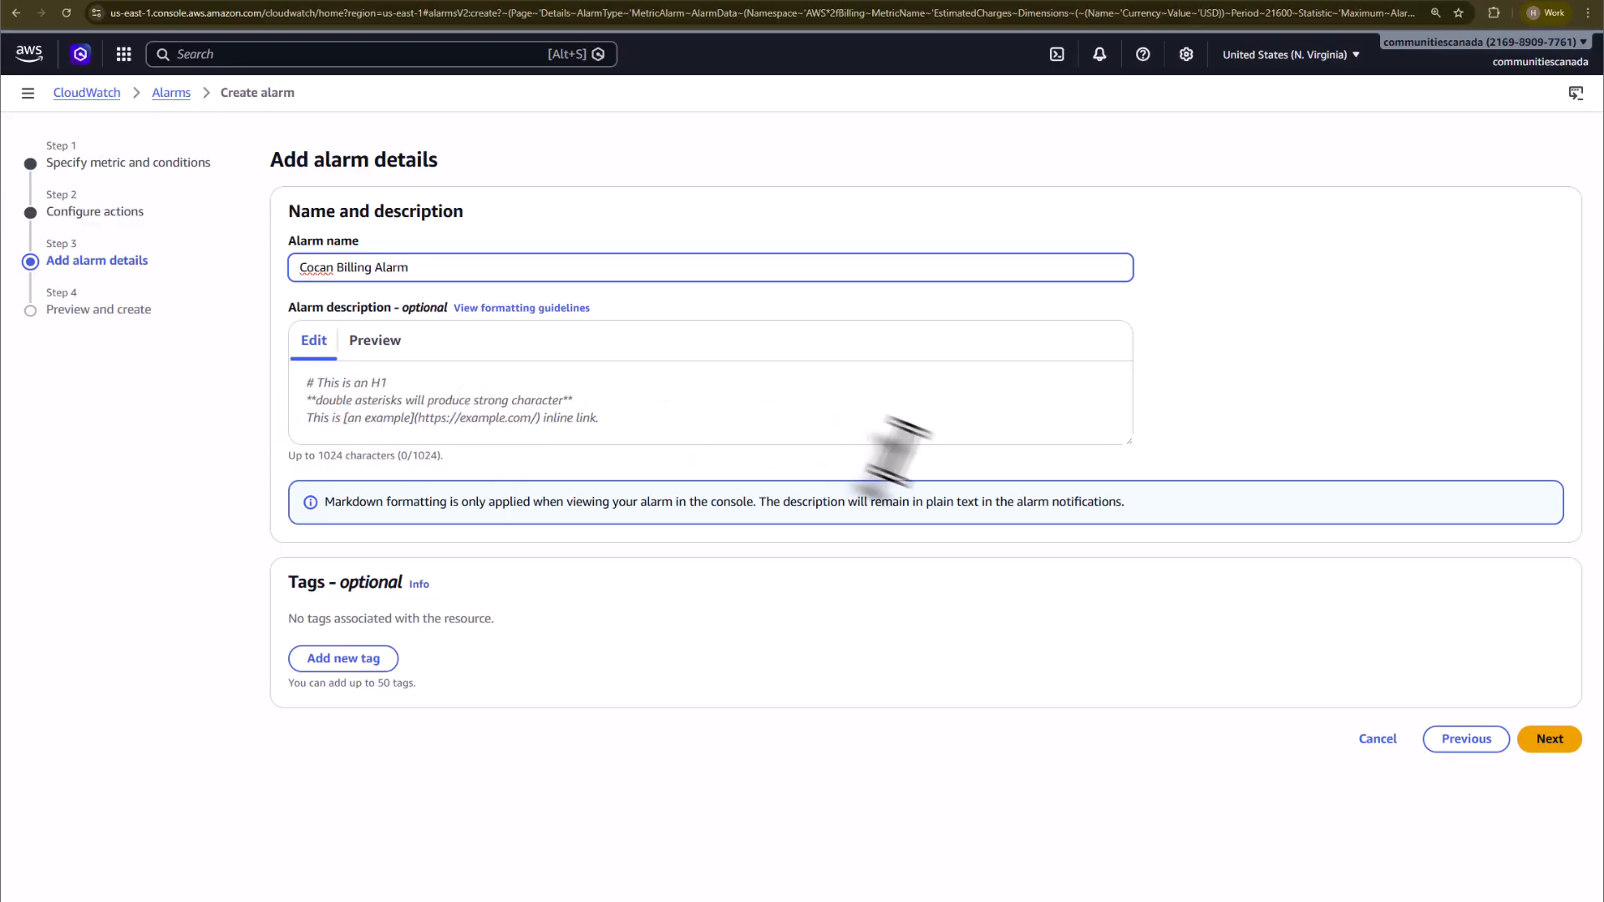
left_click(1552, 740)
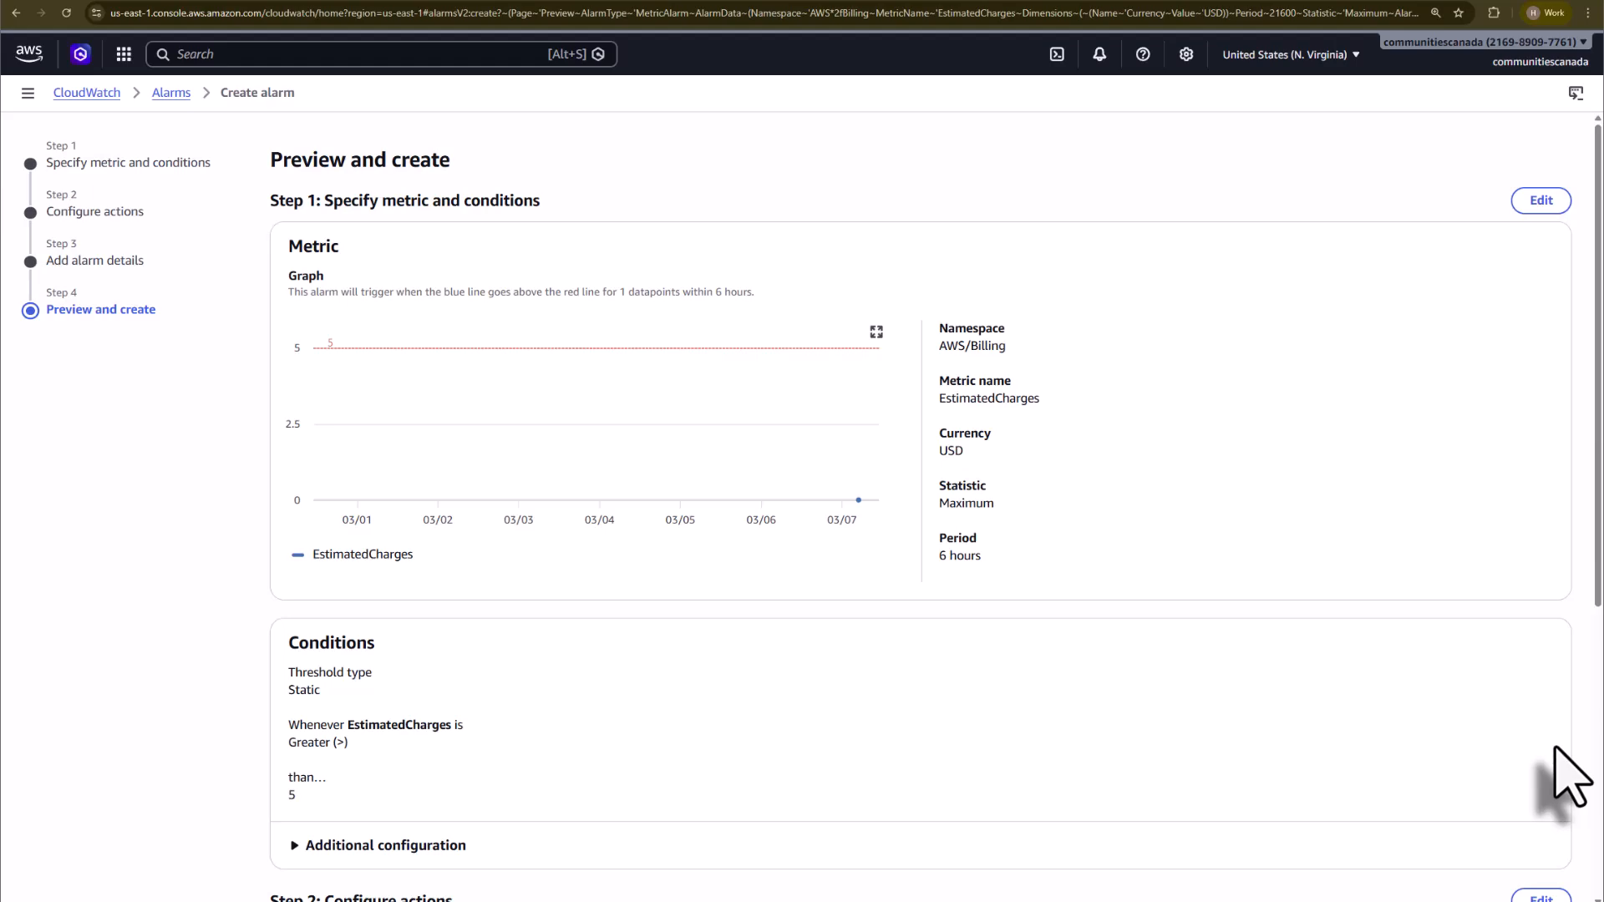
scroll(1457, 701, "down", 5)
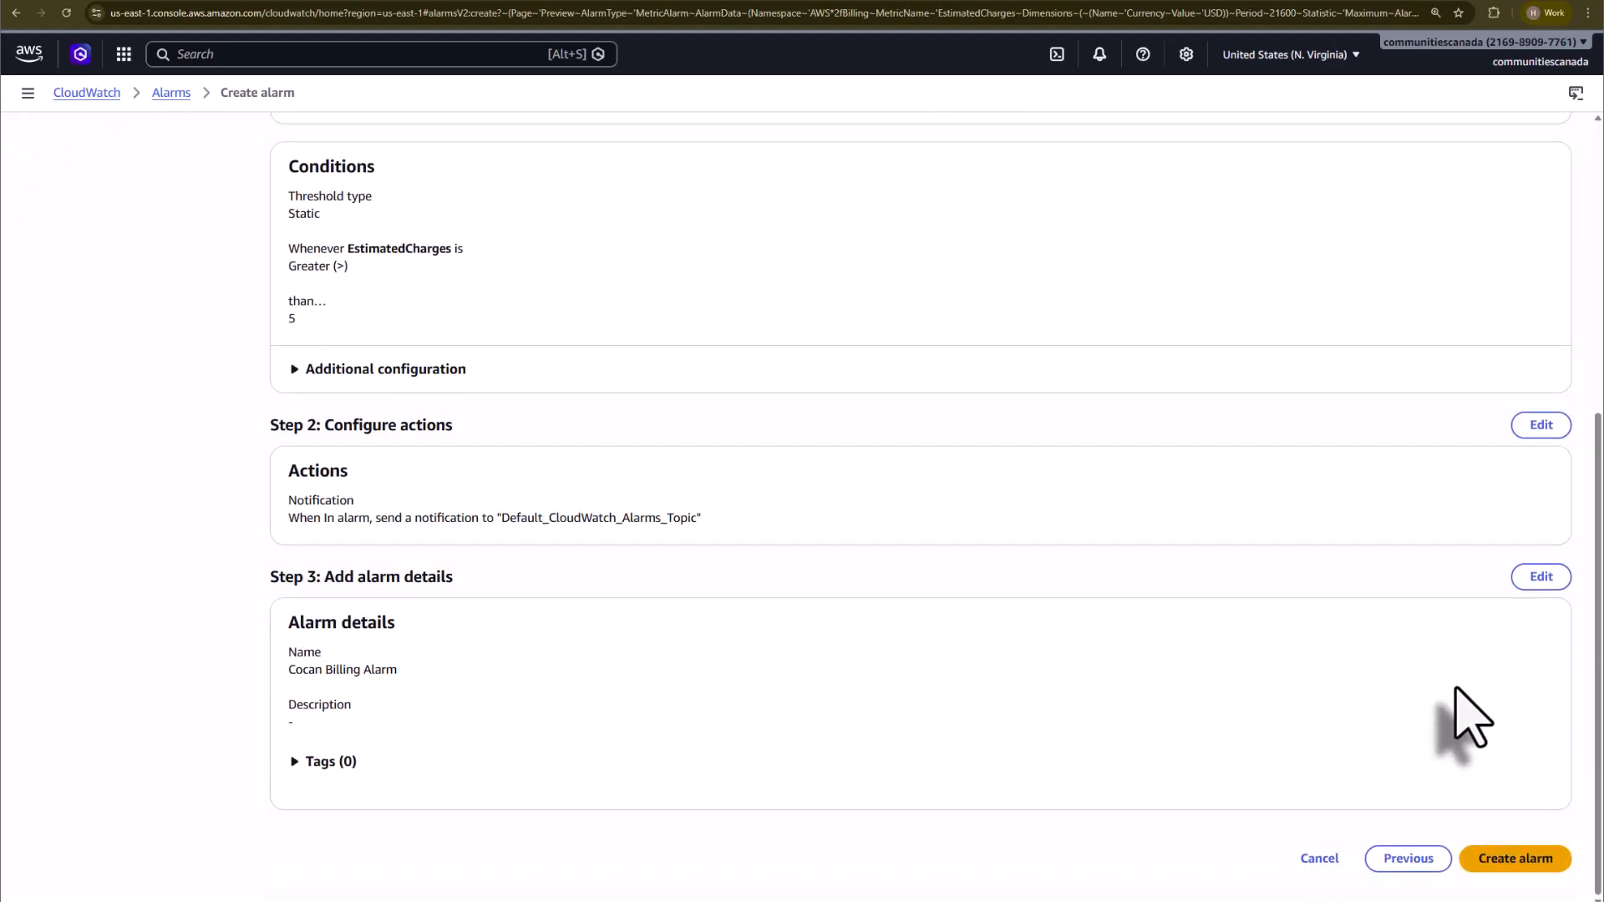
left_click(1536, 860)
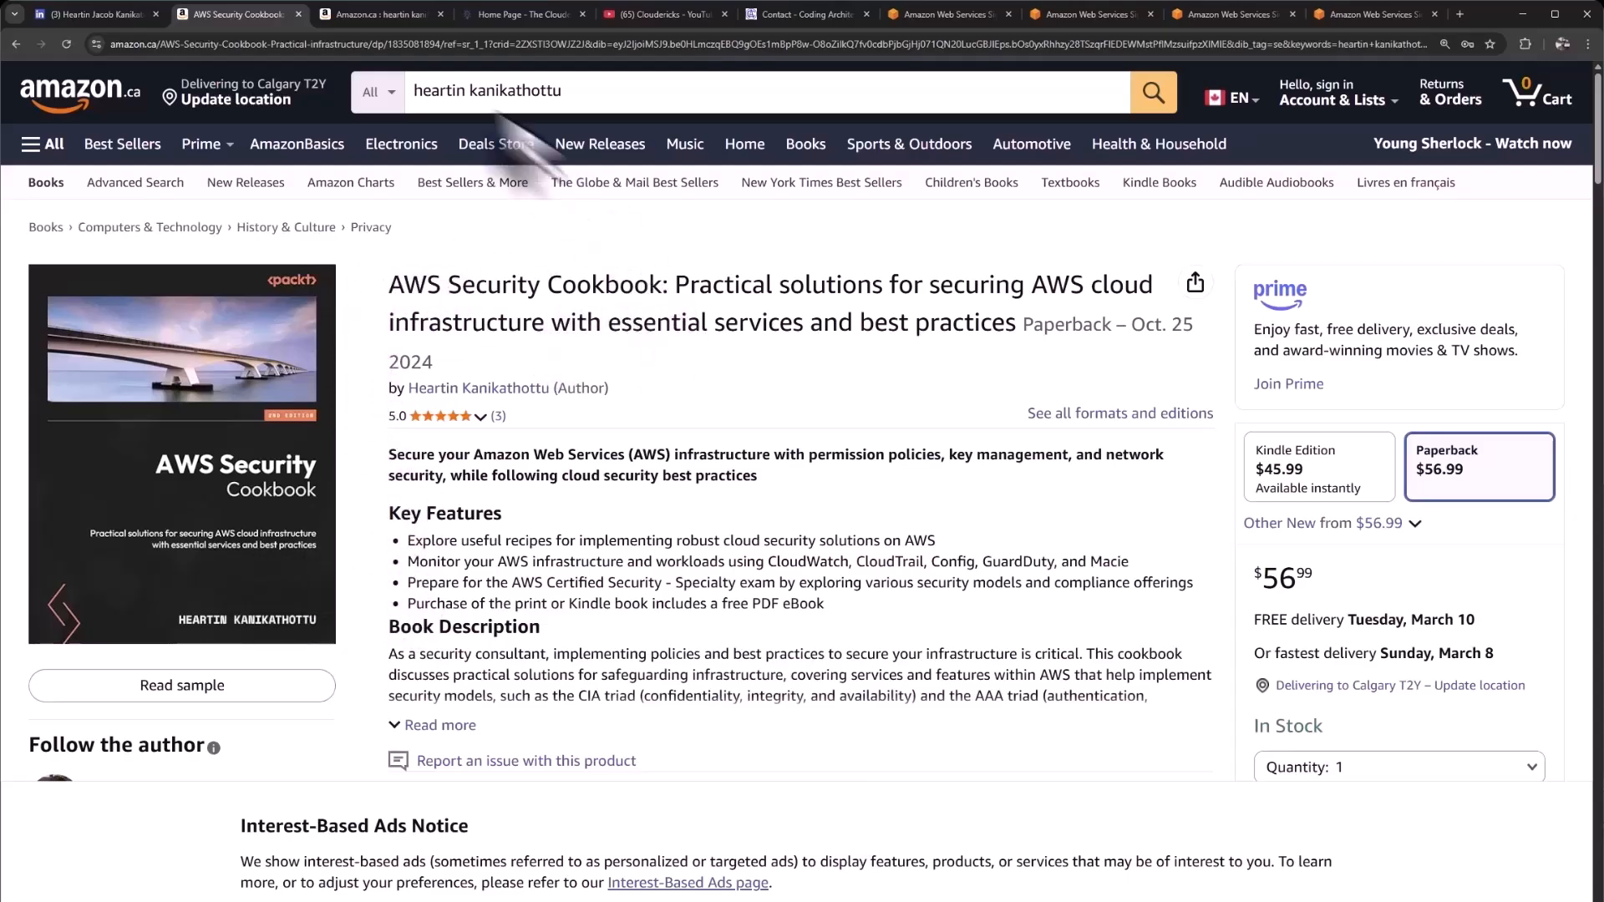
Switch to Amazon.ca and repeat the search for the author's books
left_click(382, 14)
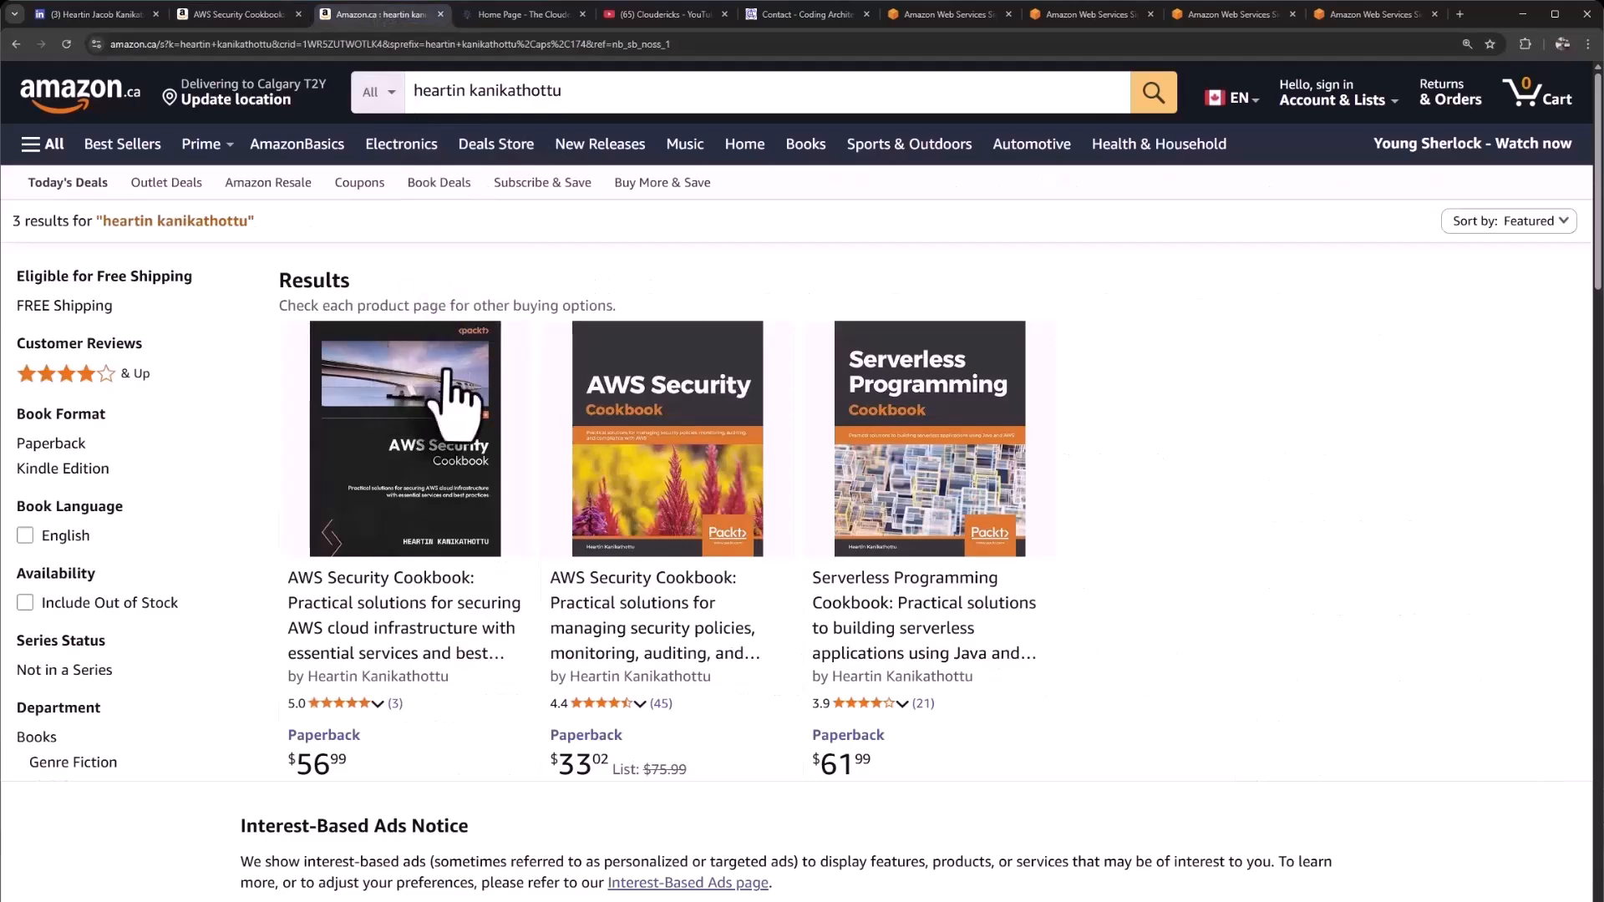
left_click(522, 92)
left_click(1153, 92)
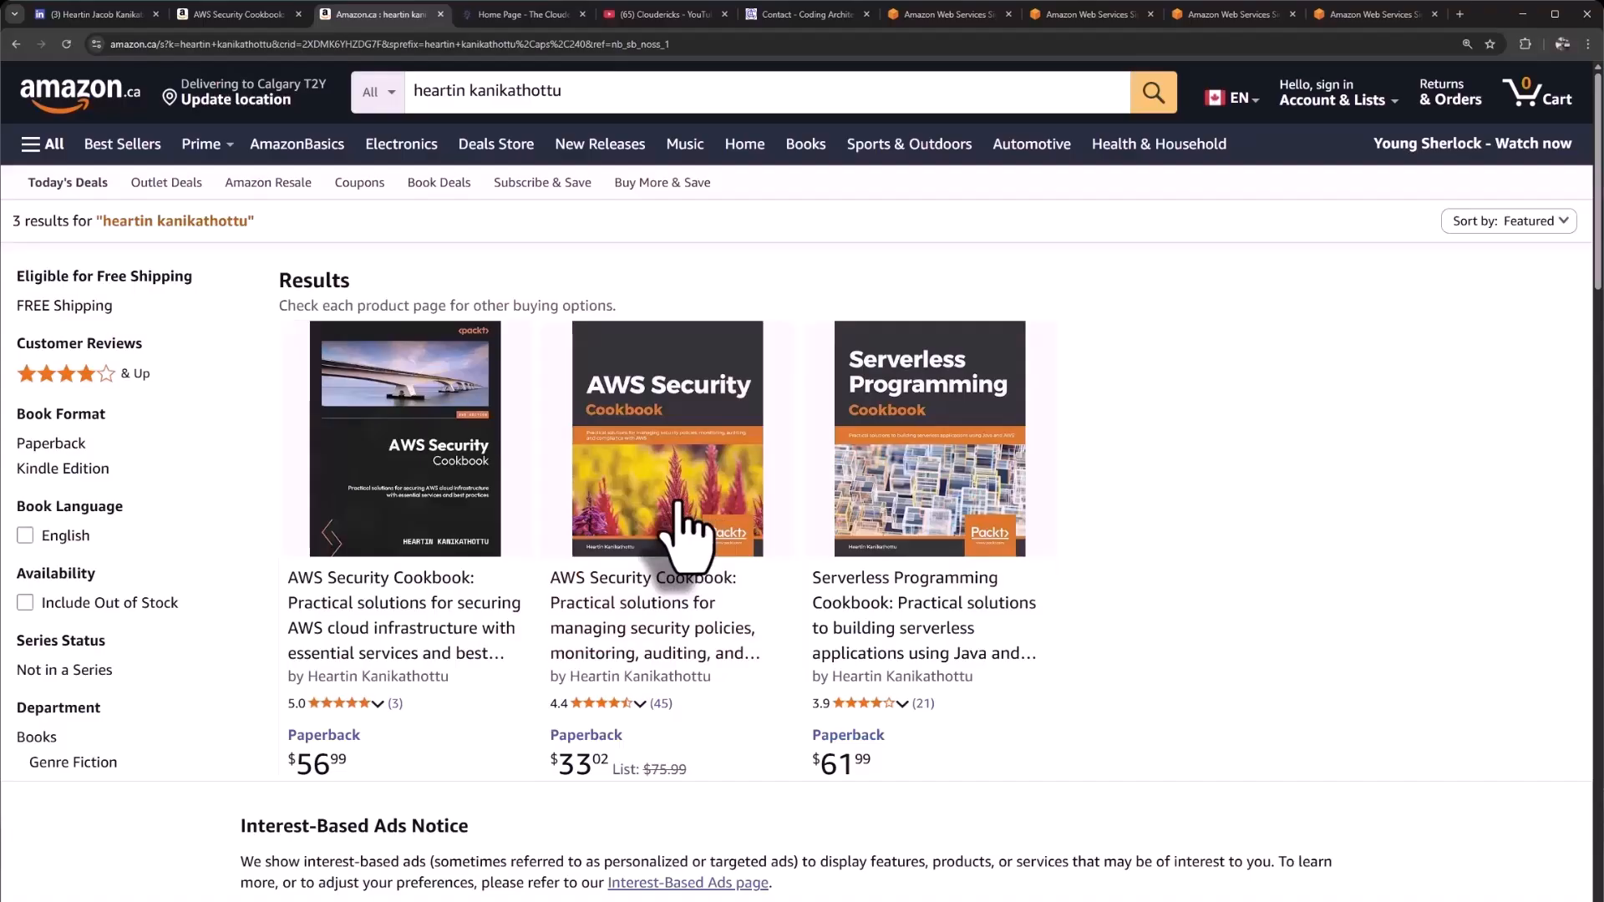
View the Cloudericks website, the Cloudericks YouTube channel and the Coding Architect contact page
left_click(535, 13)
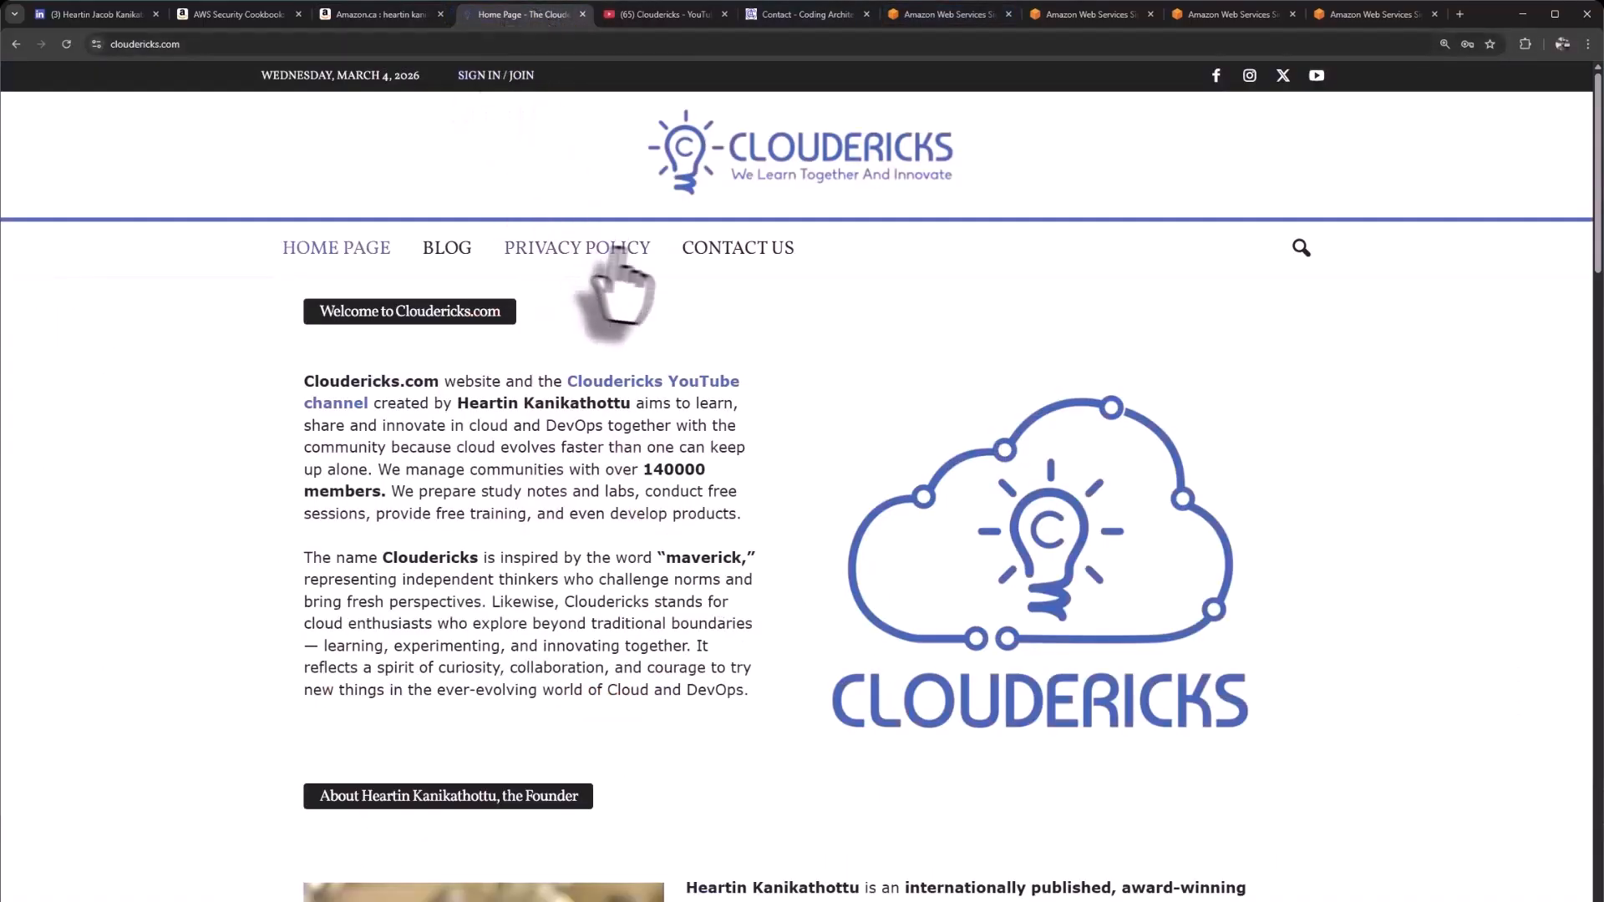
left_click(669, 15)
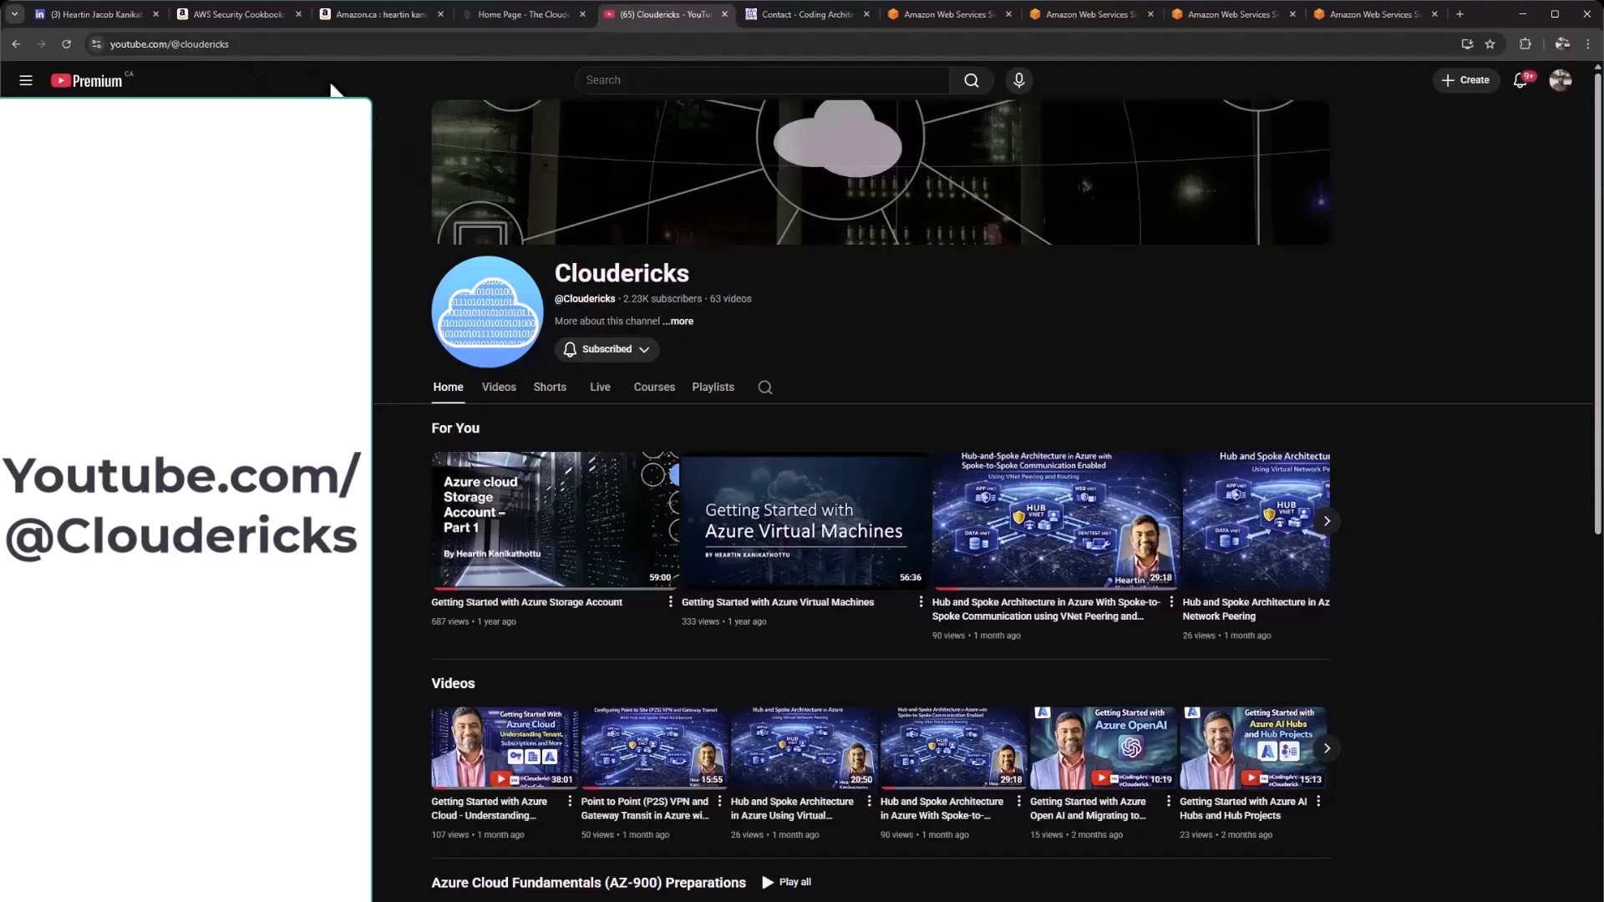
left_click(798, 15)
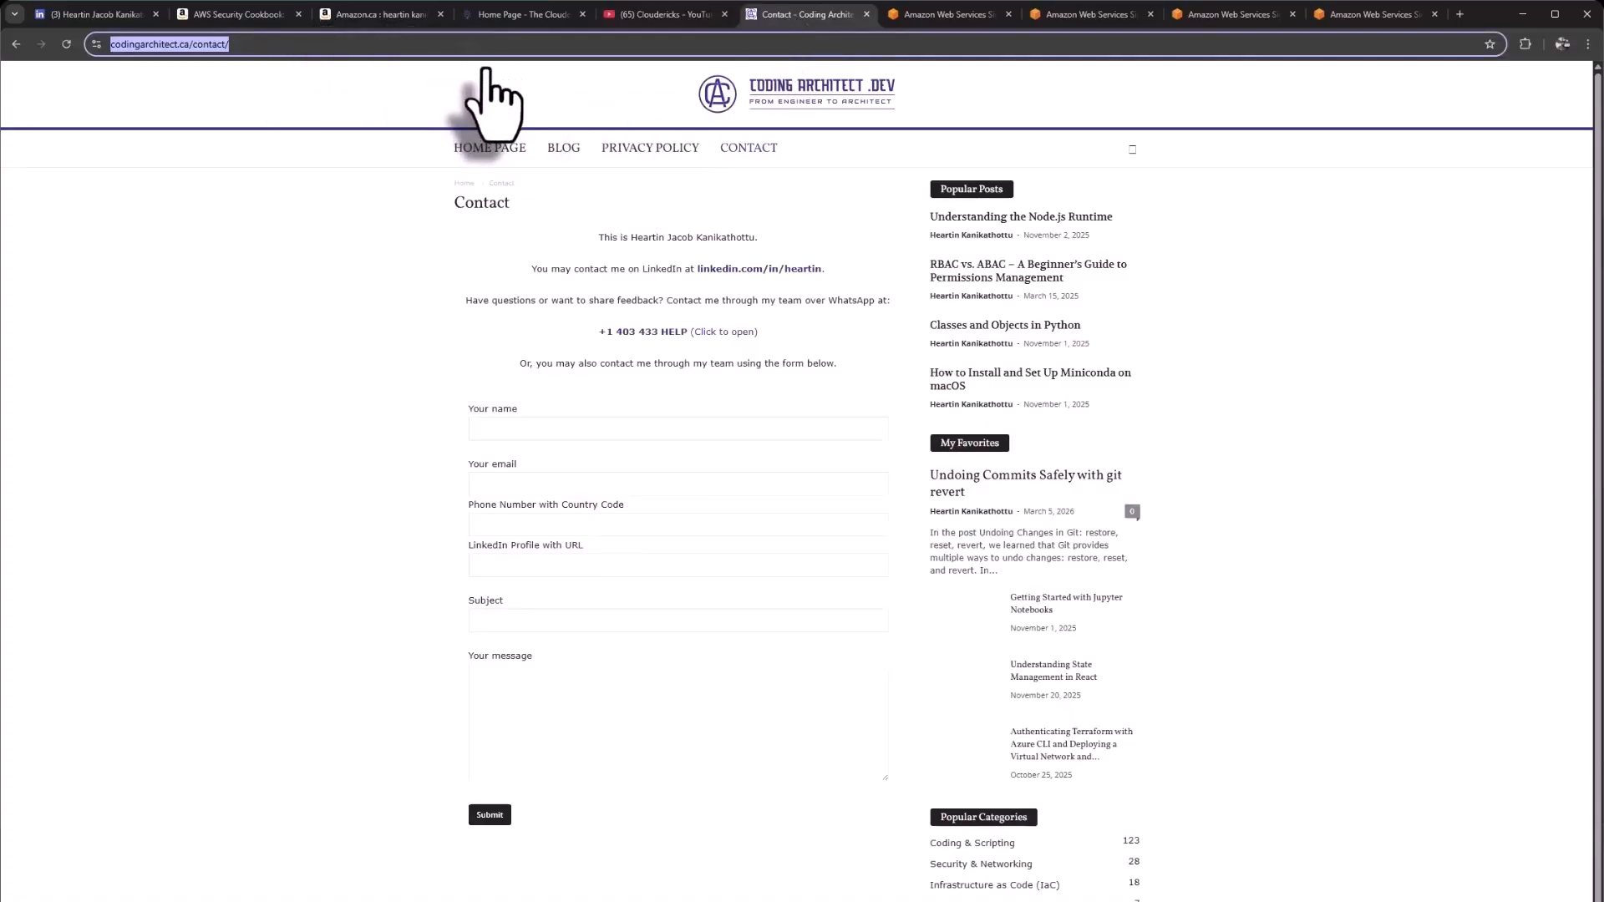
left_click(364, 11)
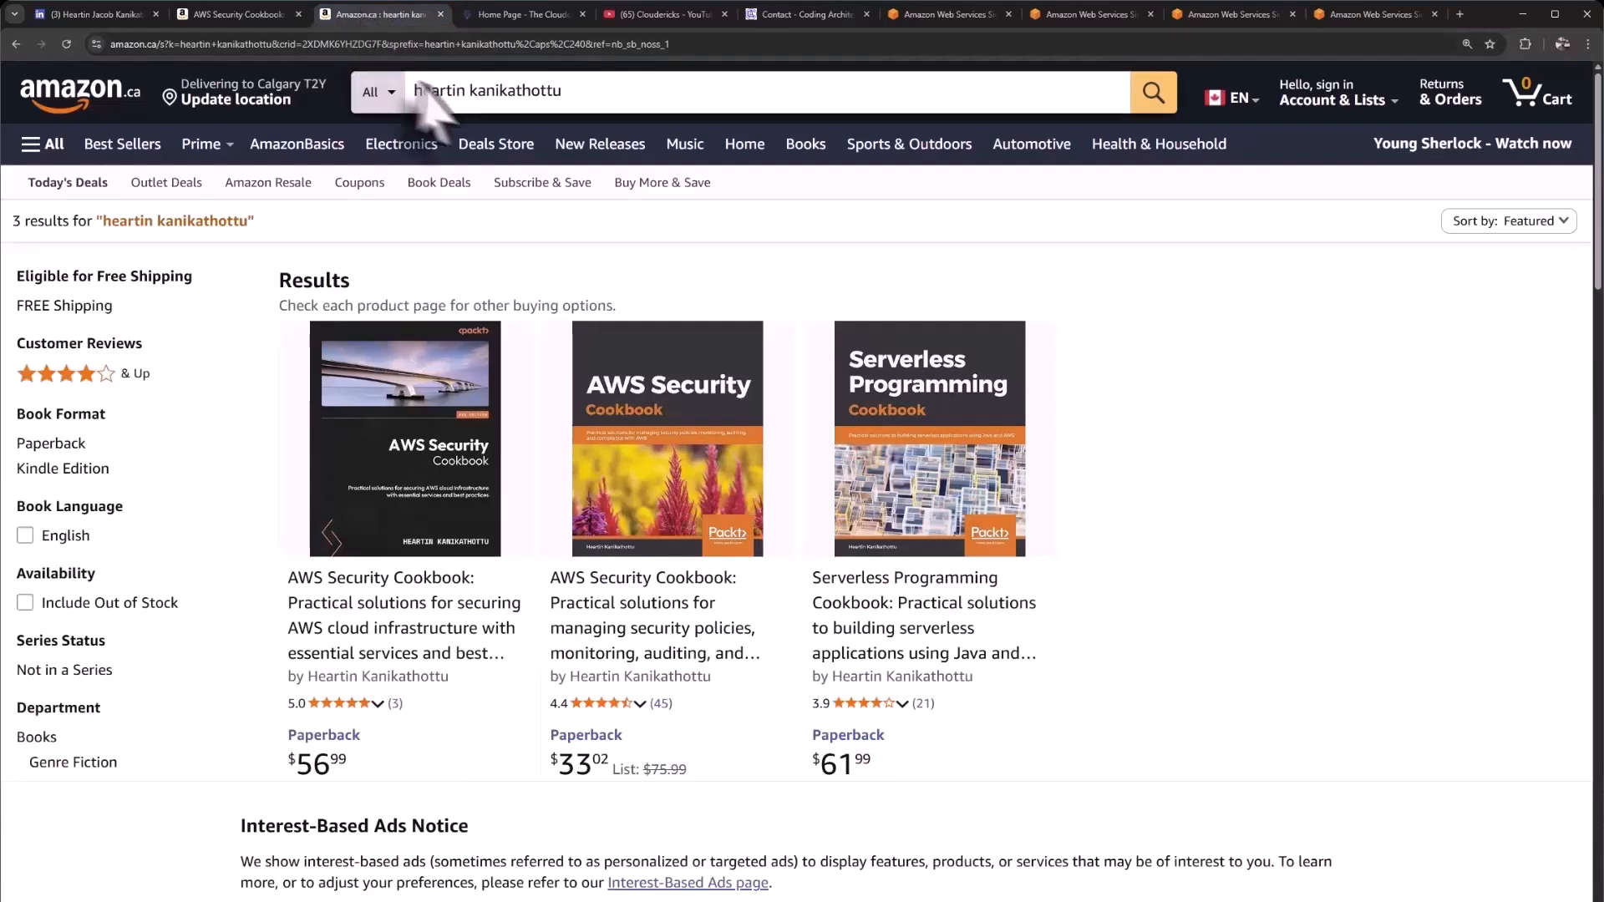
left_click(764, 15)
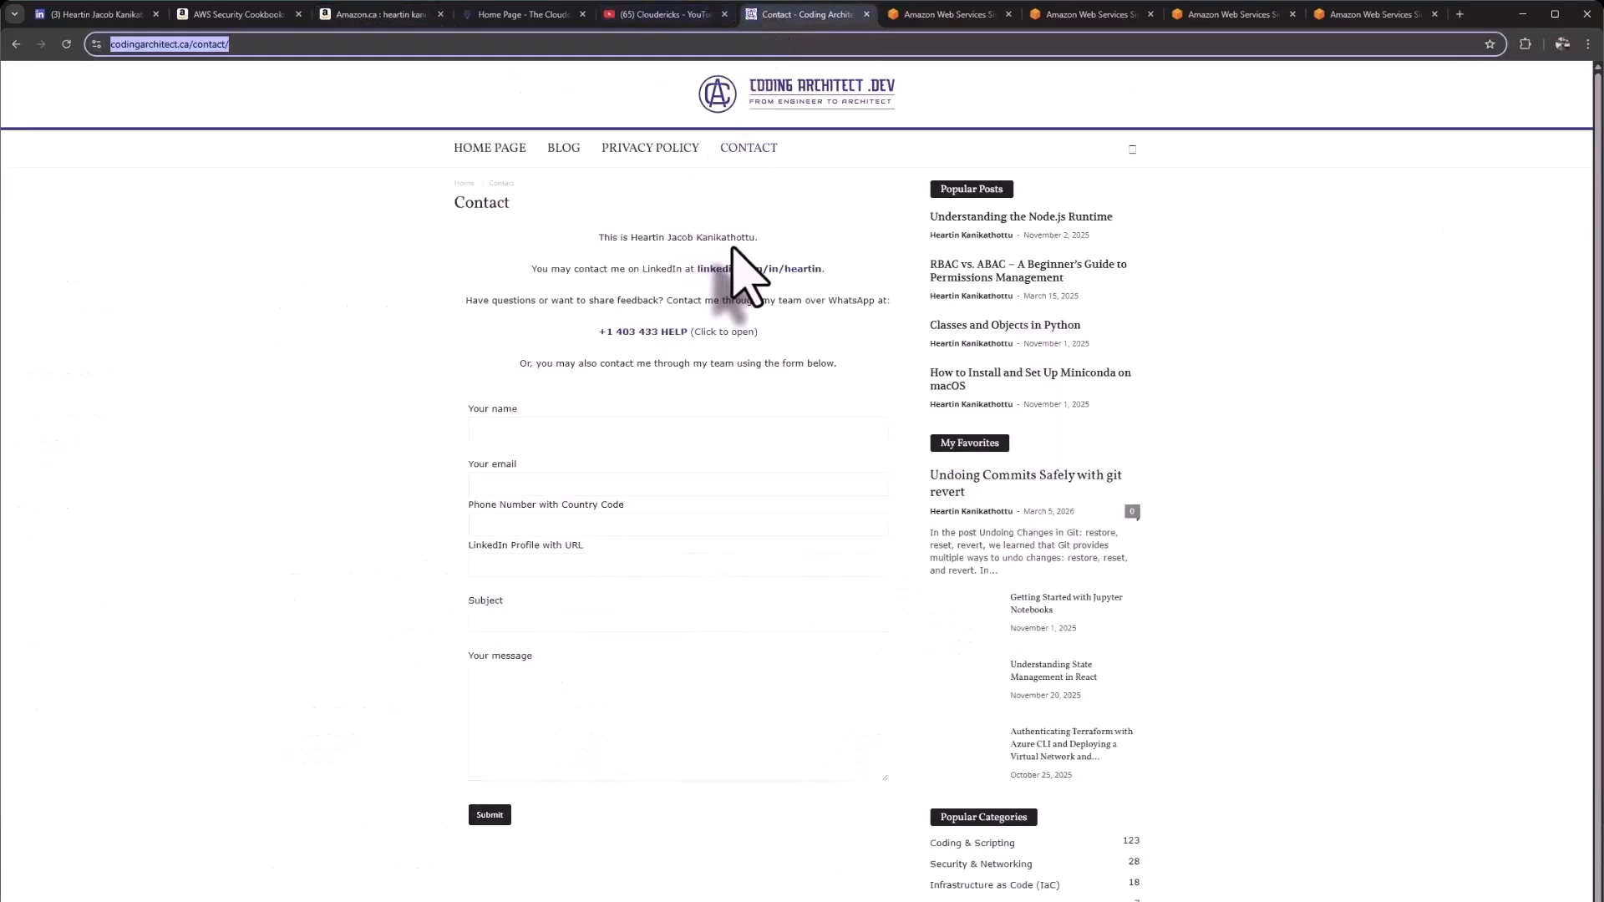